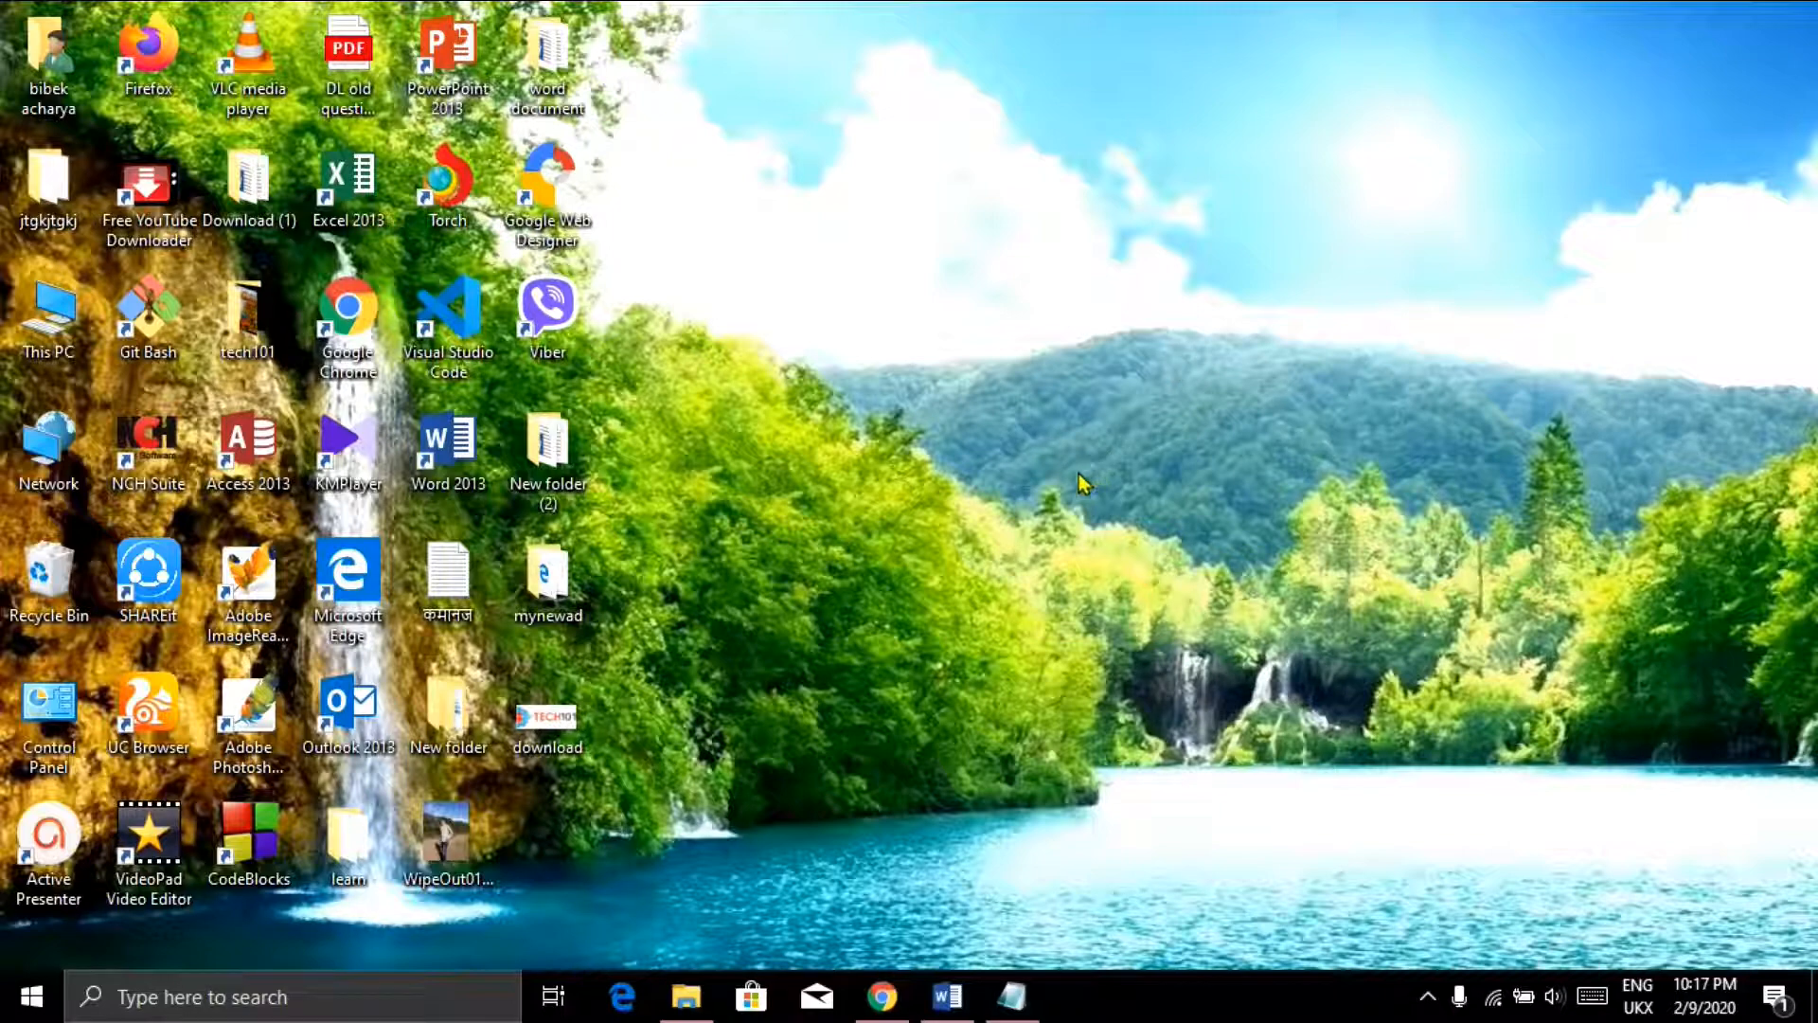
Switch to the HubSpot signature generator in Chrome, preview Templates 2, 3 and 4, and select Template 1
left_click(890, 994)
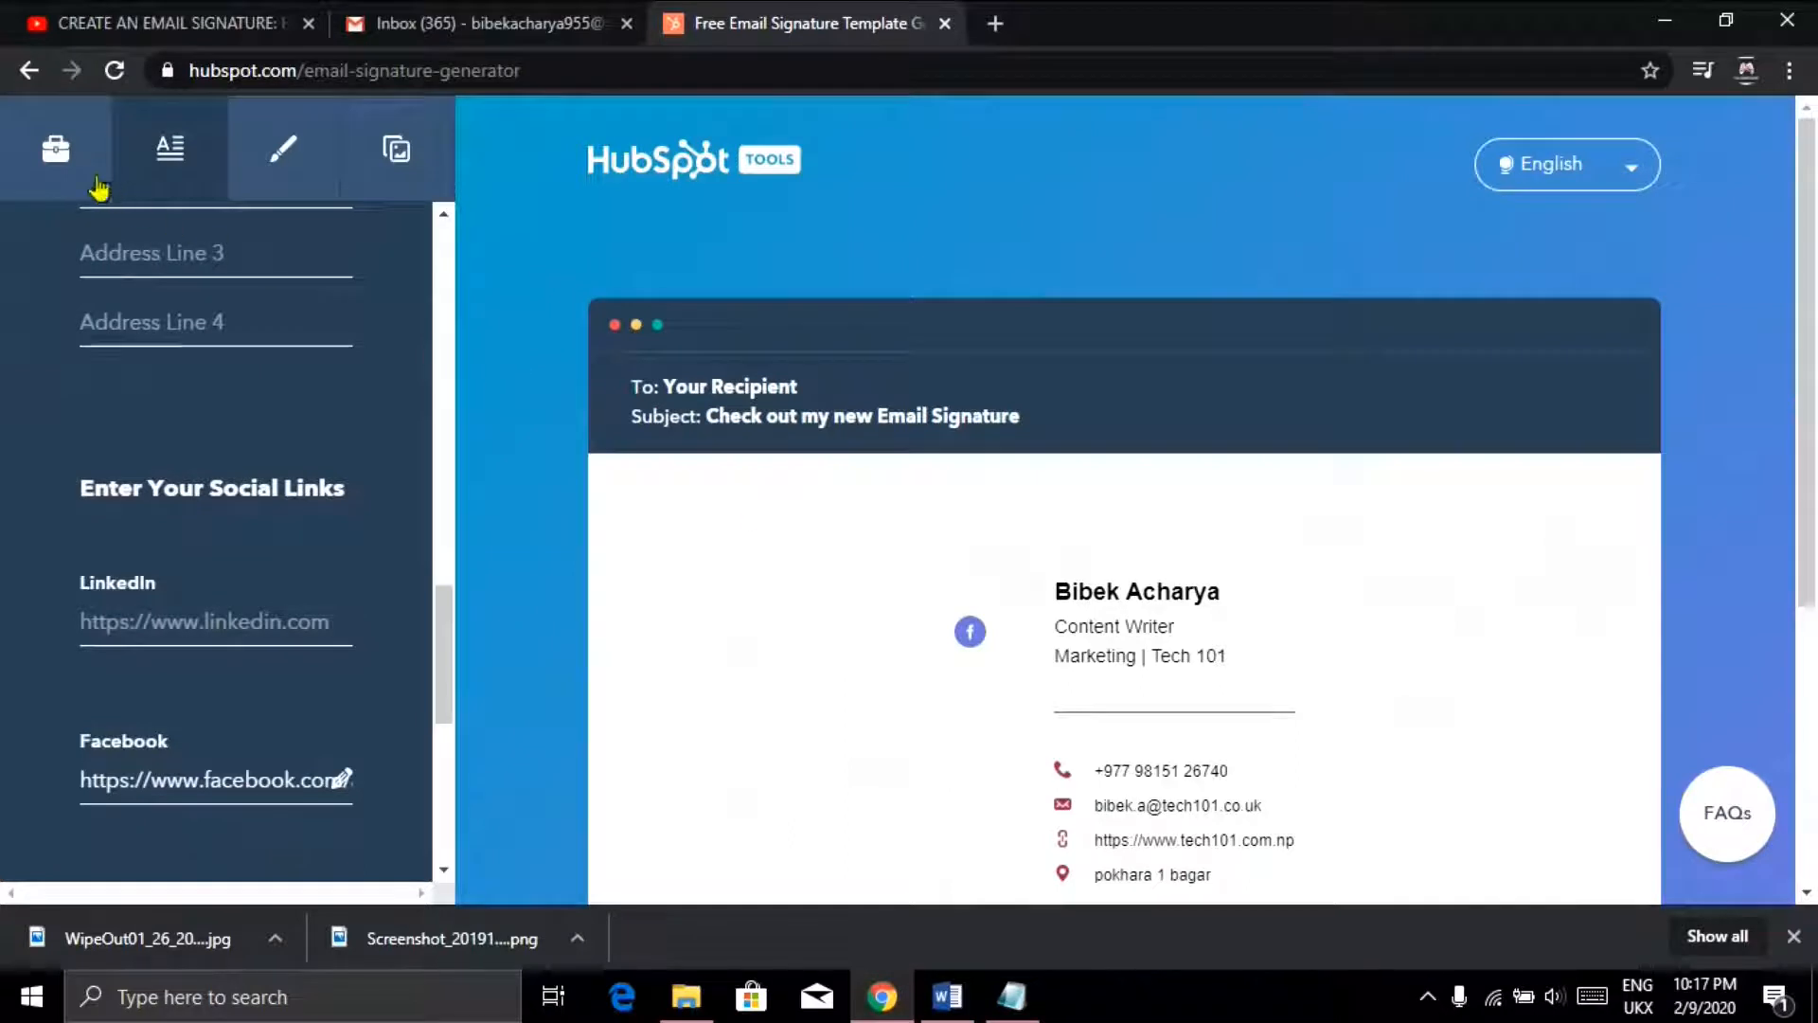
left_click(71, 175)
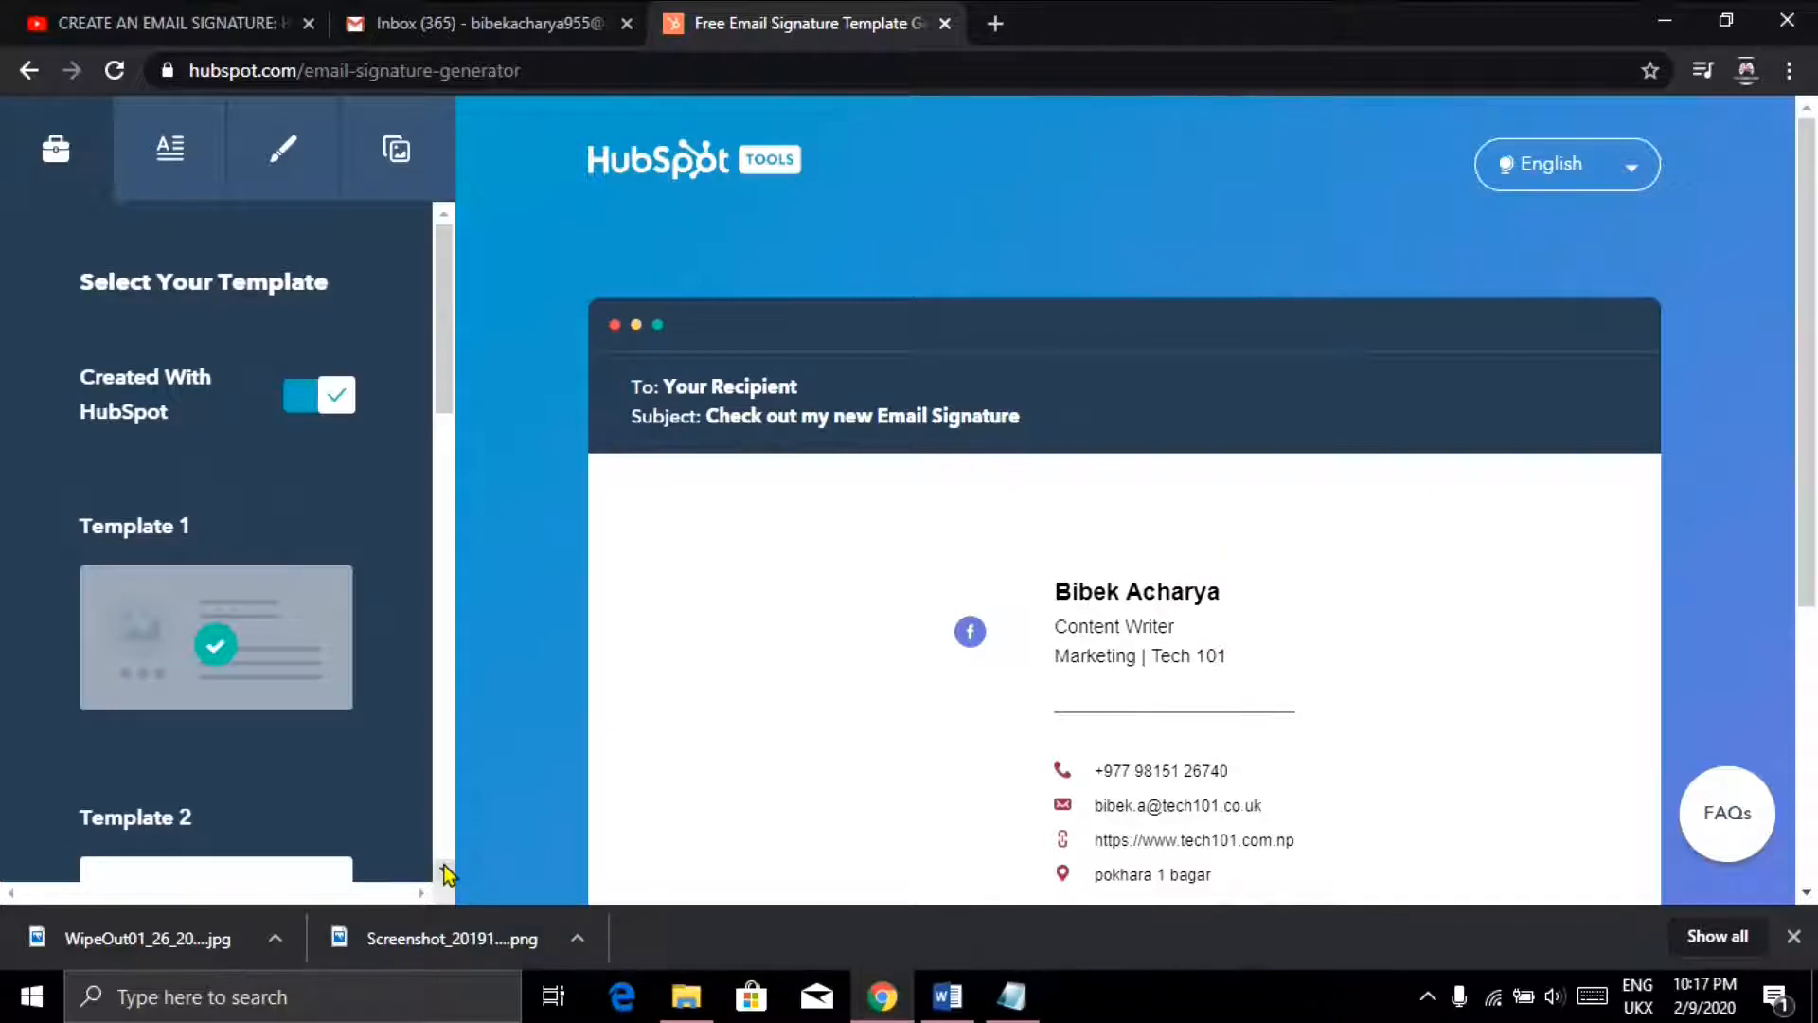
scroll(445, 871, "down", 1)
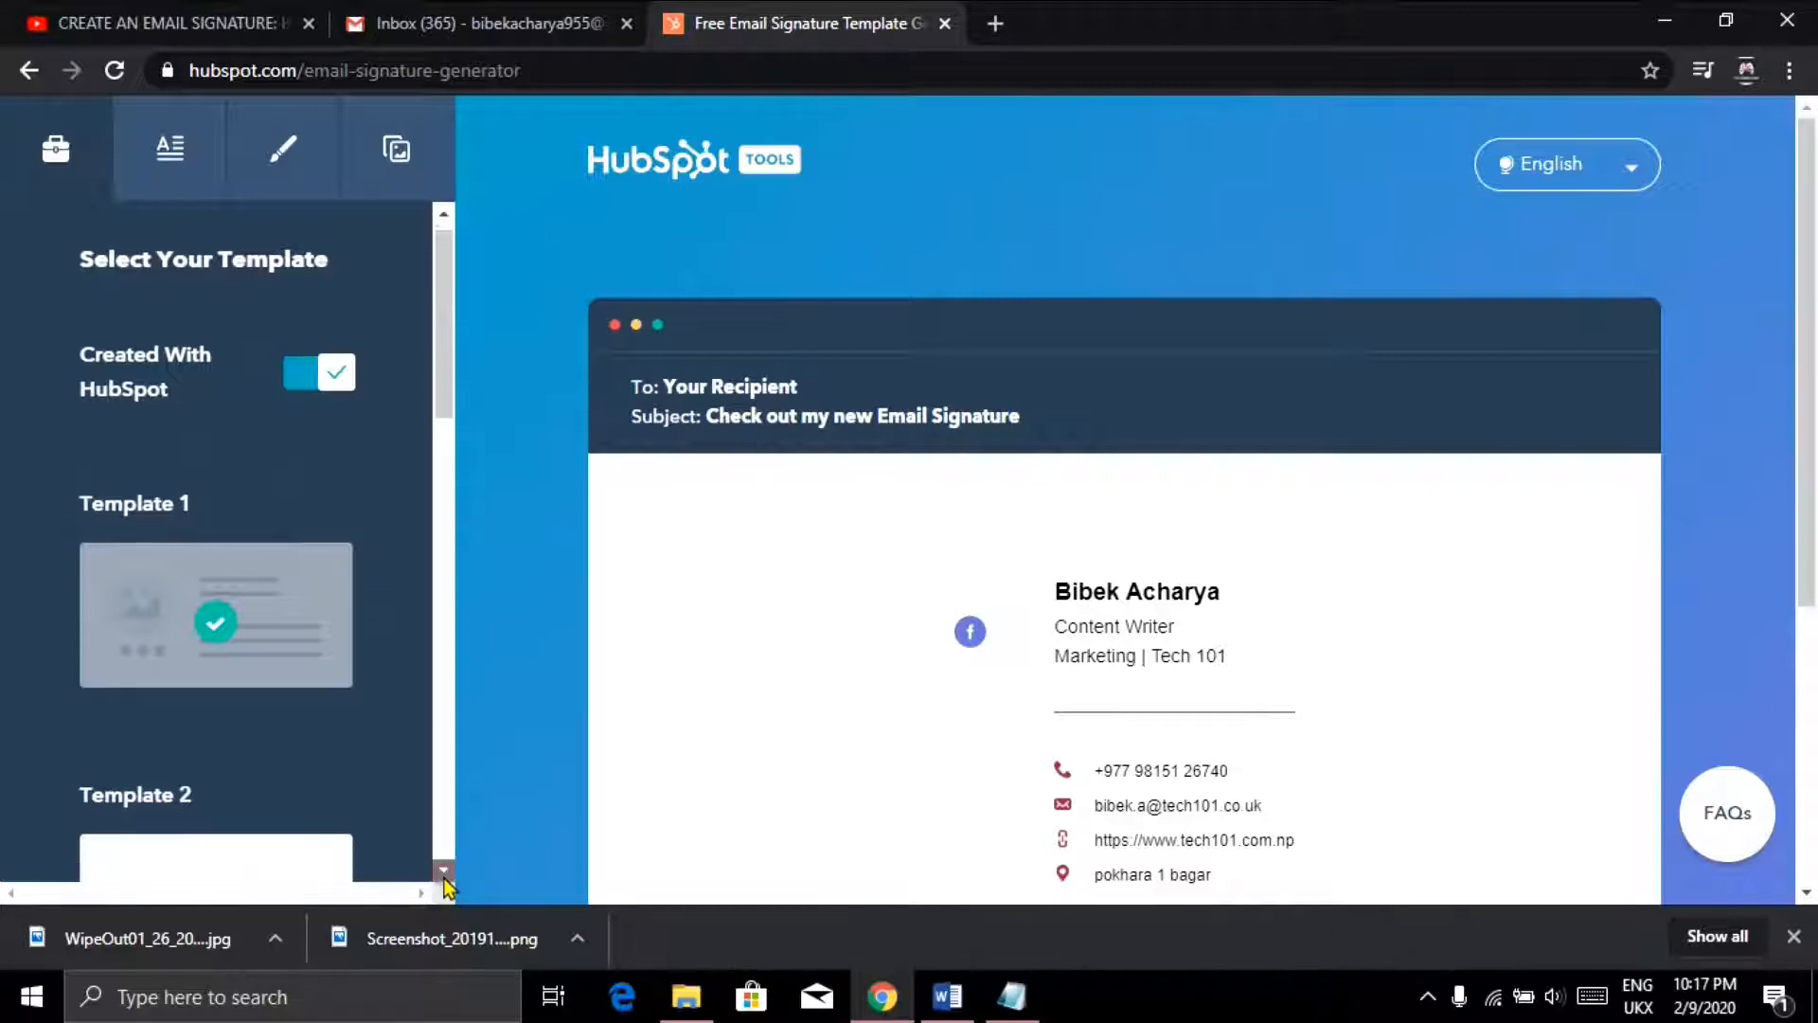
left_click(284, 835)
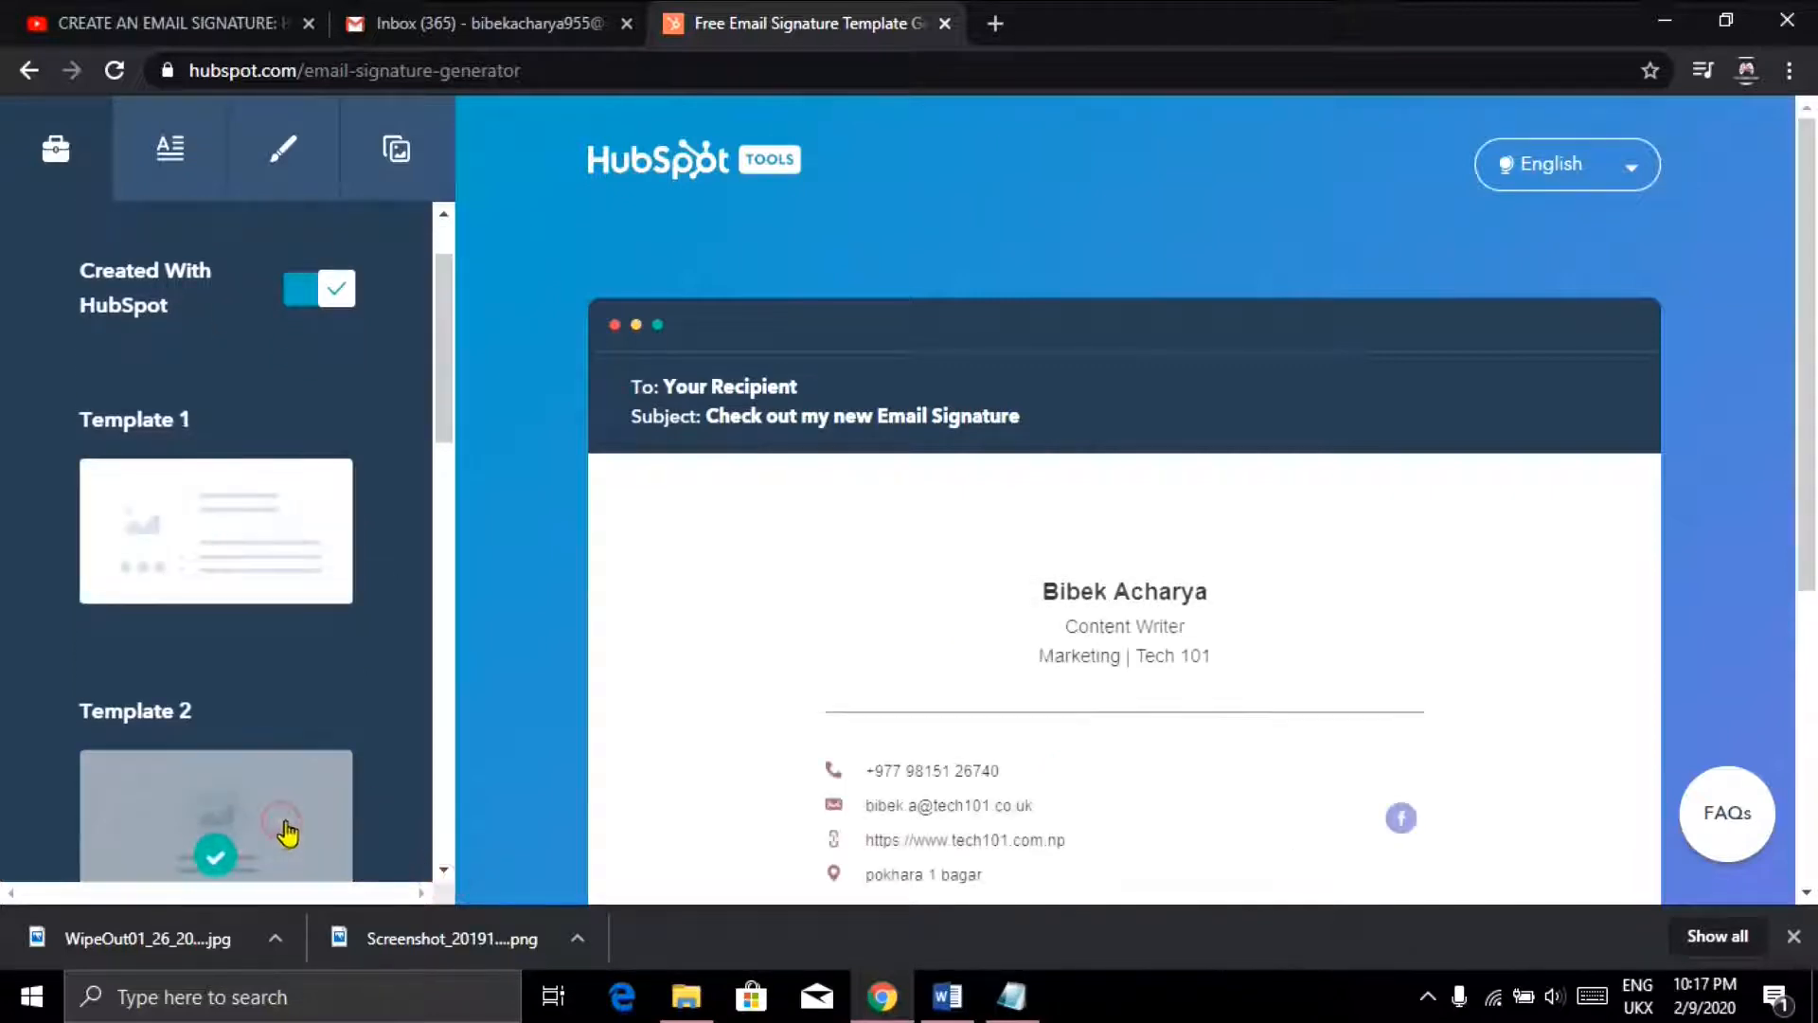
scroll(442, 870, "down", 4)
scroll(442, 870, "down", 3)
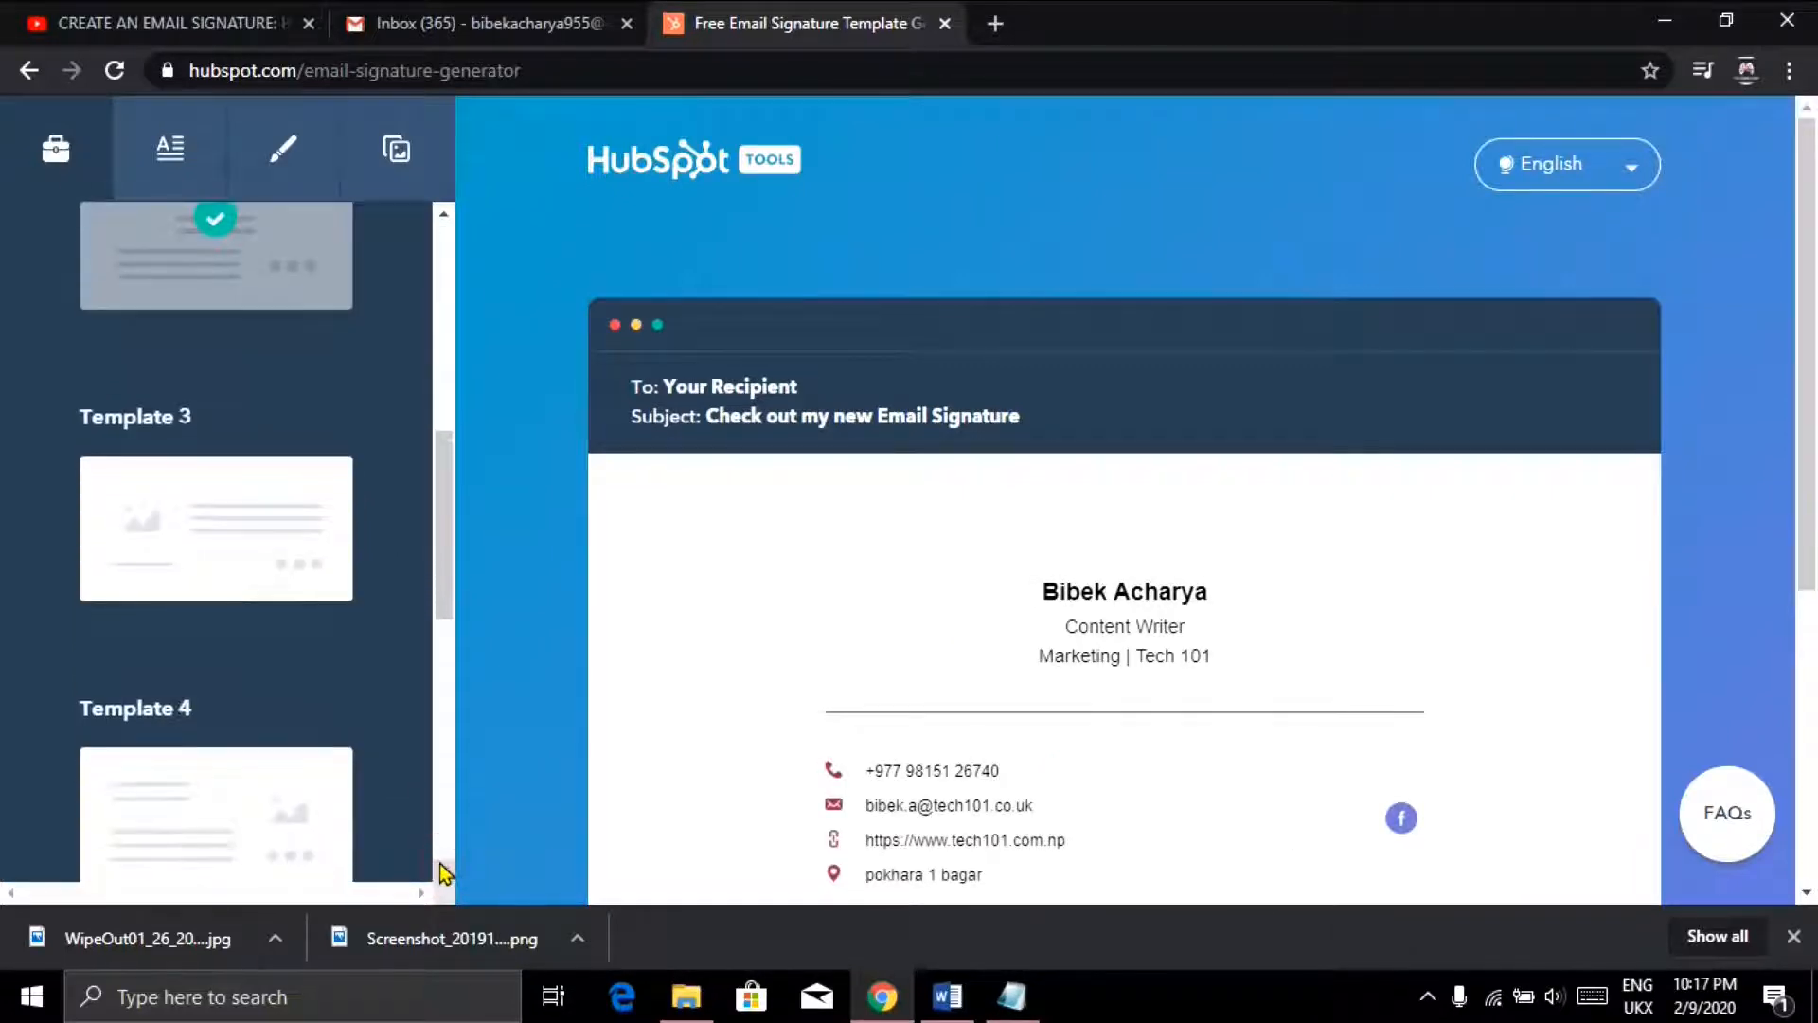
left_click(259, 526)
left_click(243, 815)
scroll(442, 274, "up", 8)
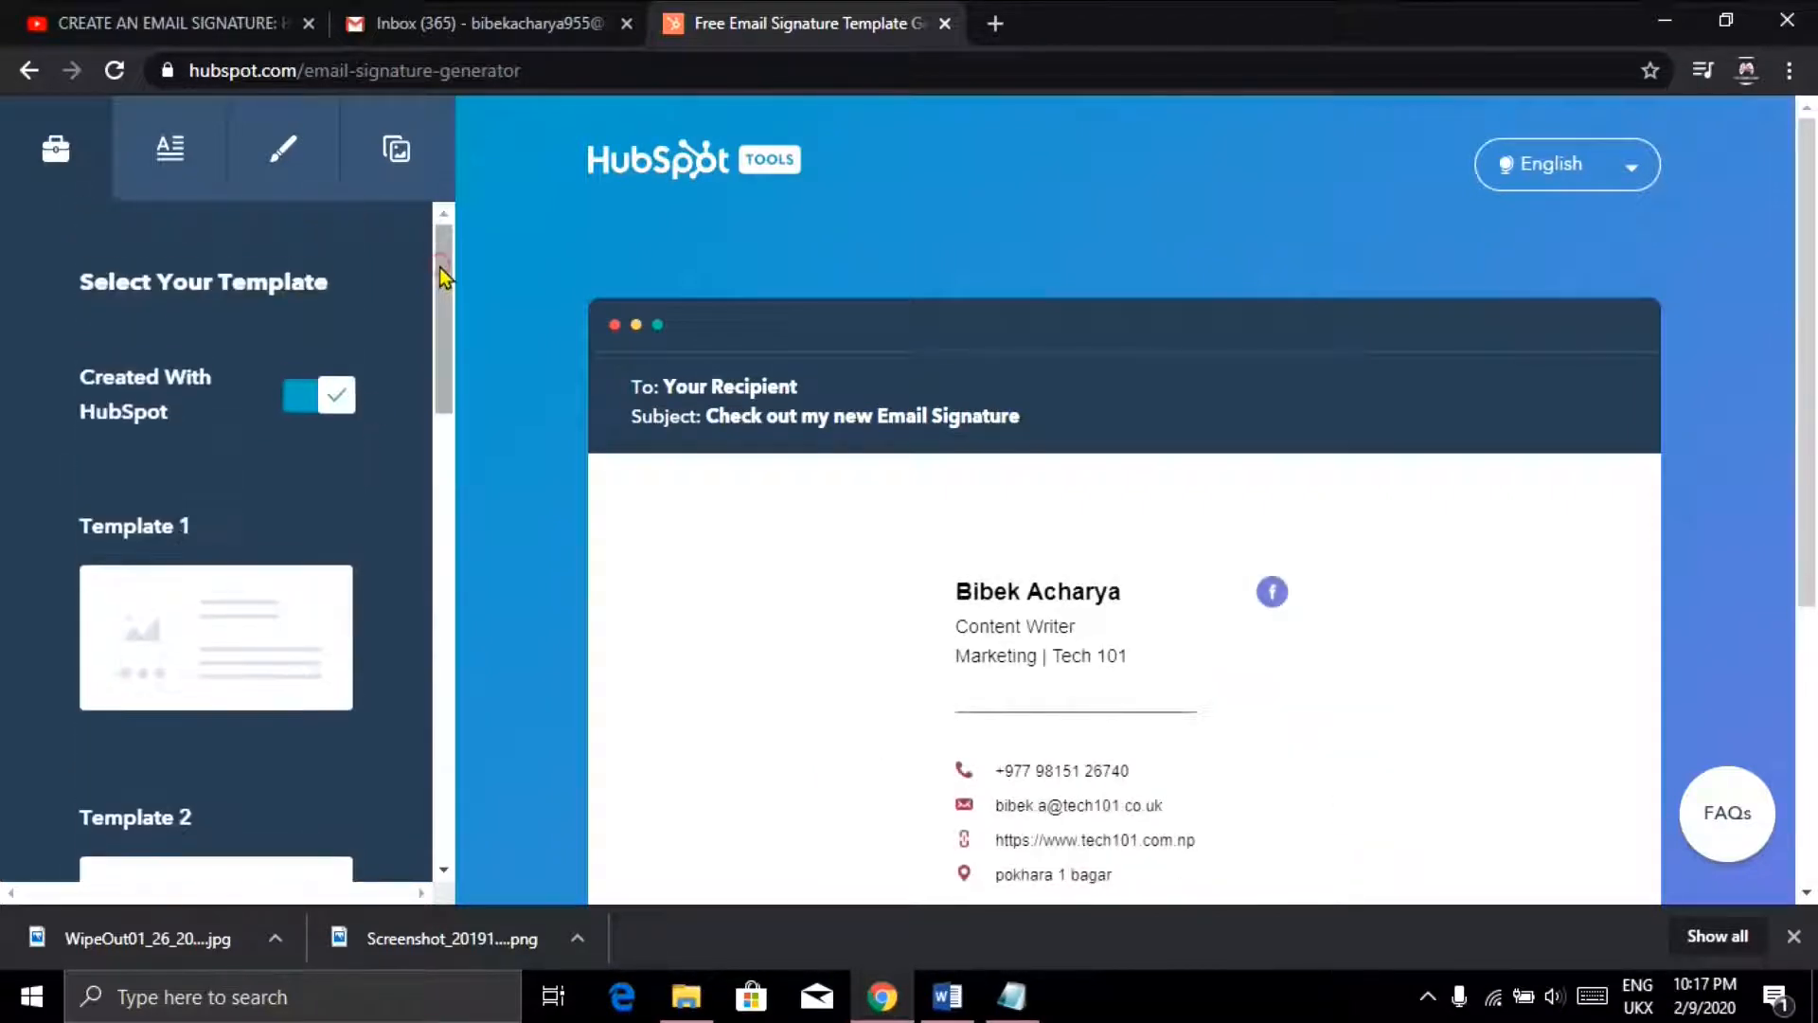
left_click(208, 658)
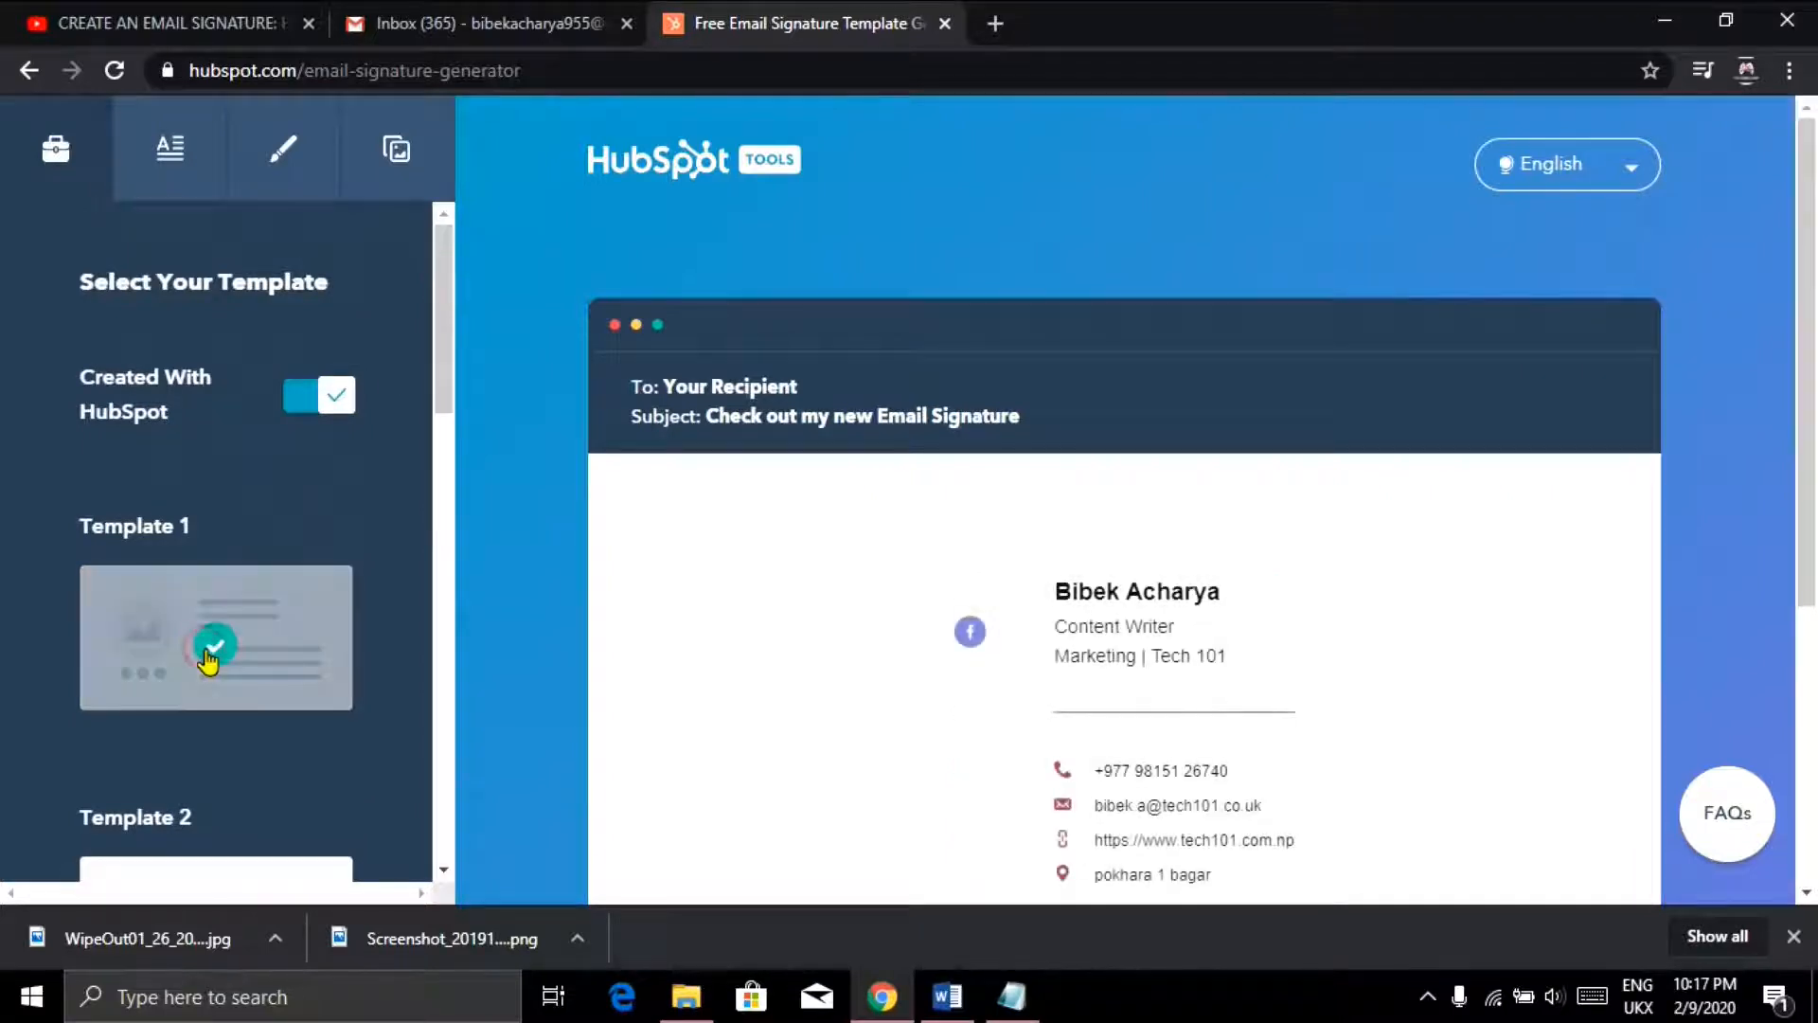
Review the signature details, from the name, job title and company fields through the contact and address fields to the social links
left_click(170, 144)
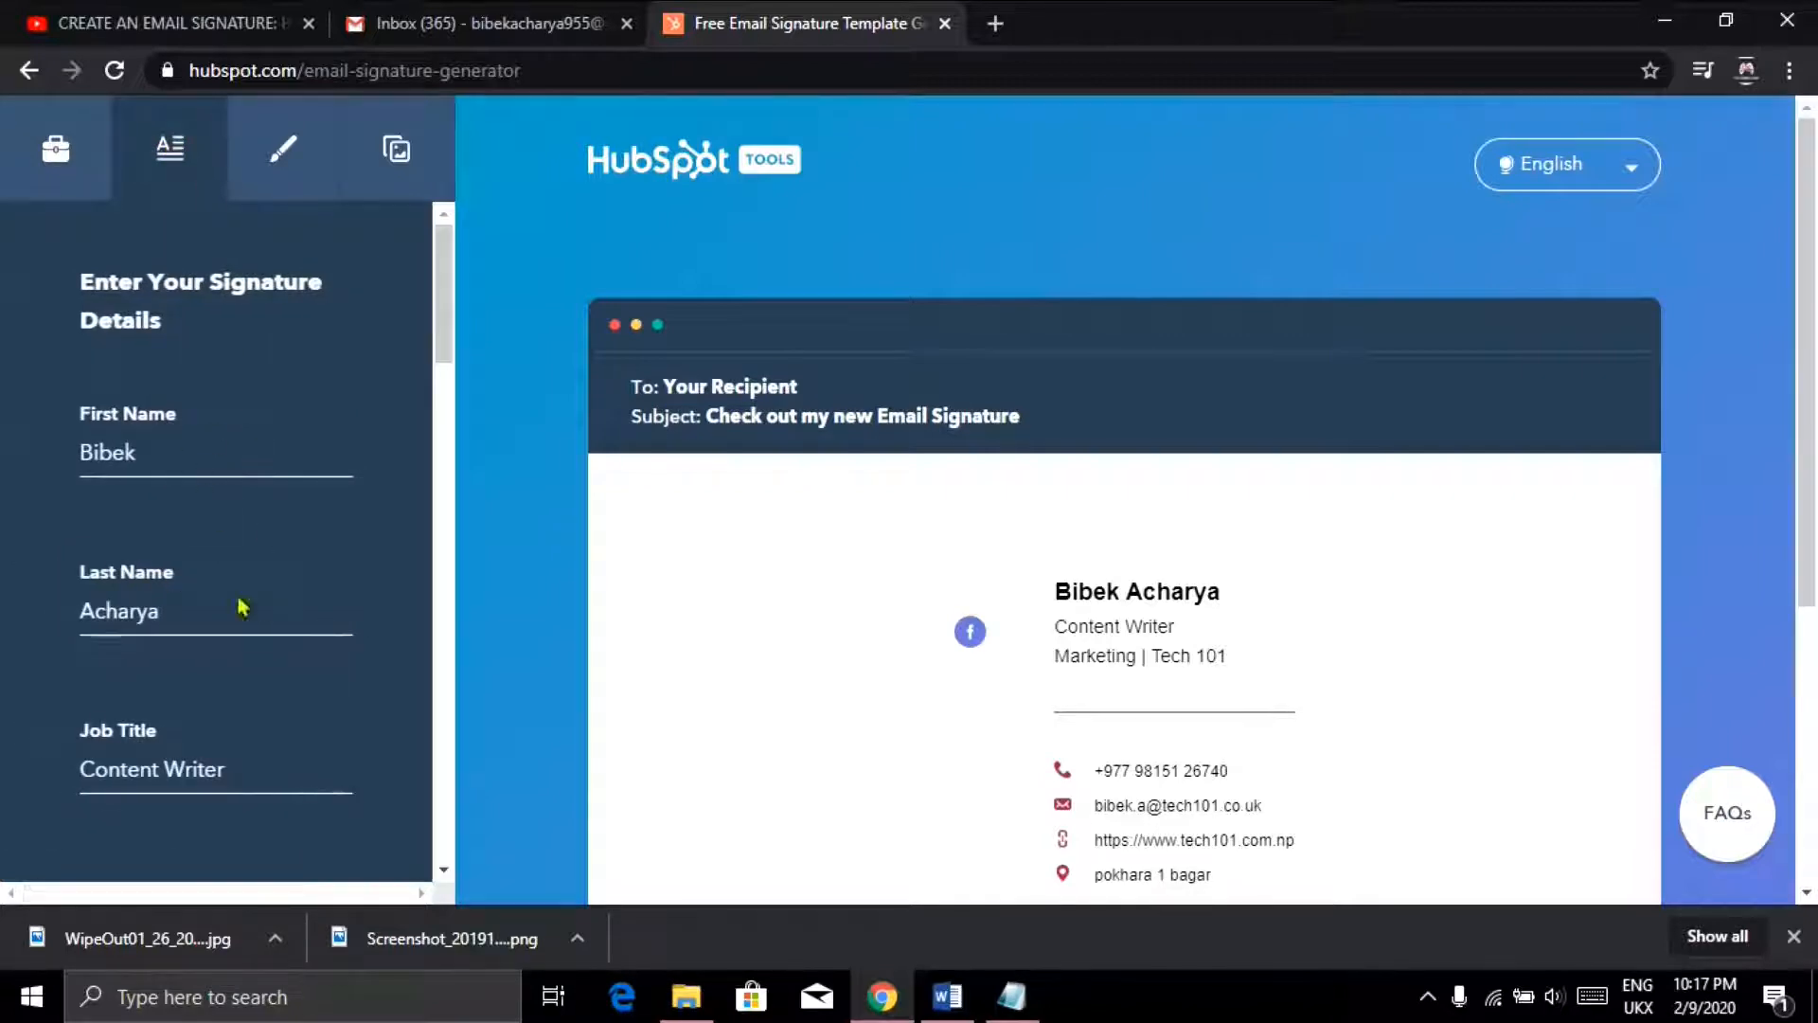
left_click_drag(139, 454, 90, 457)
left_click(90, 455)
left_click_drag(180, 613, 43, 627)
left_click(218, 689)
scroll(217, 688, "down", 6)
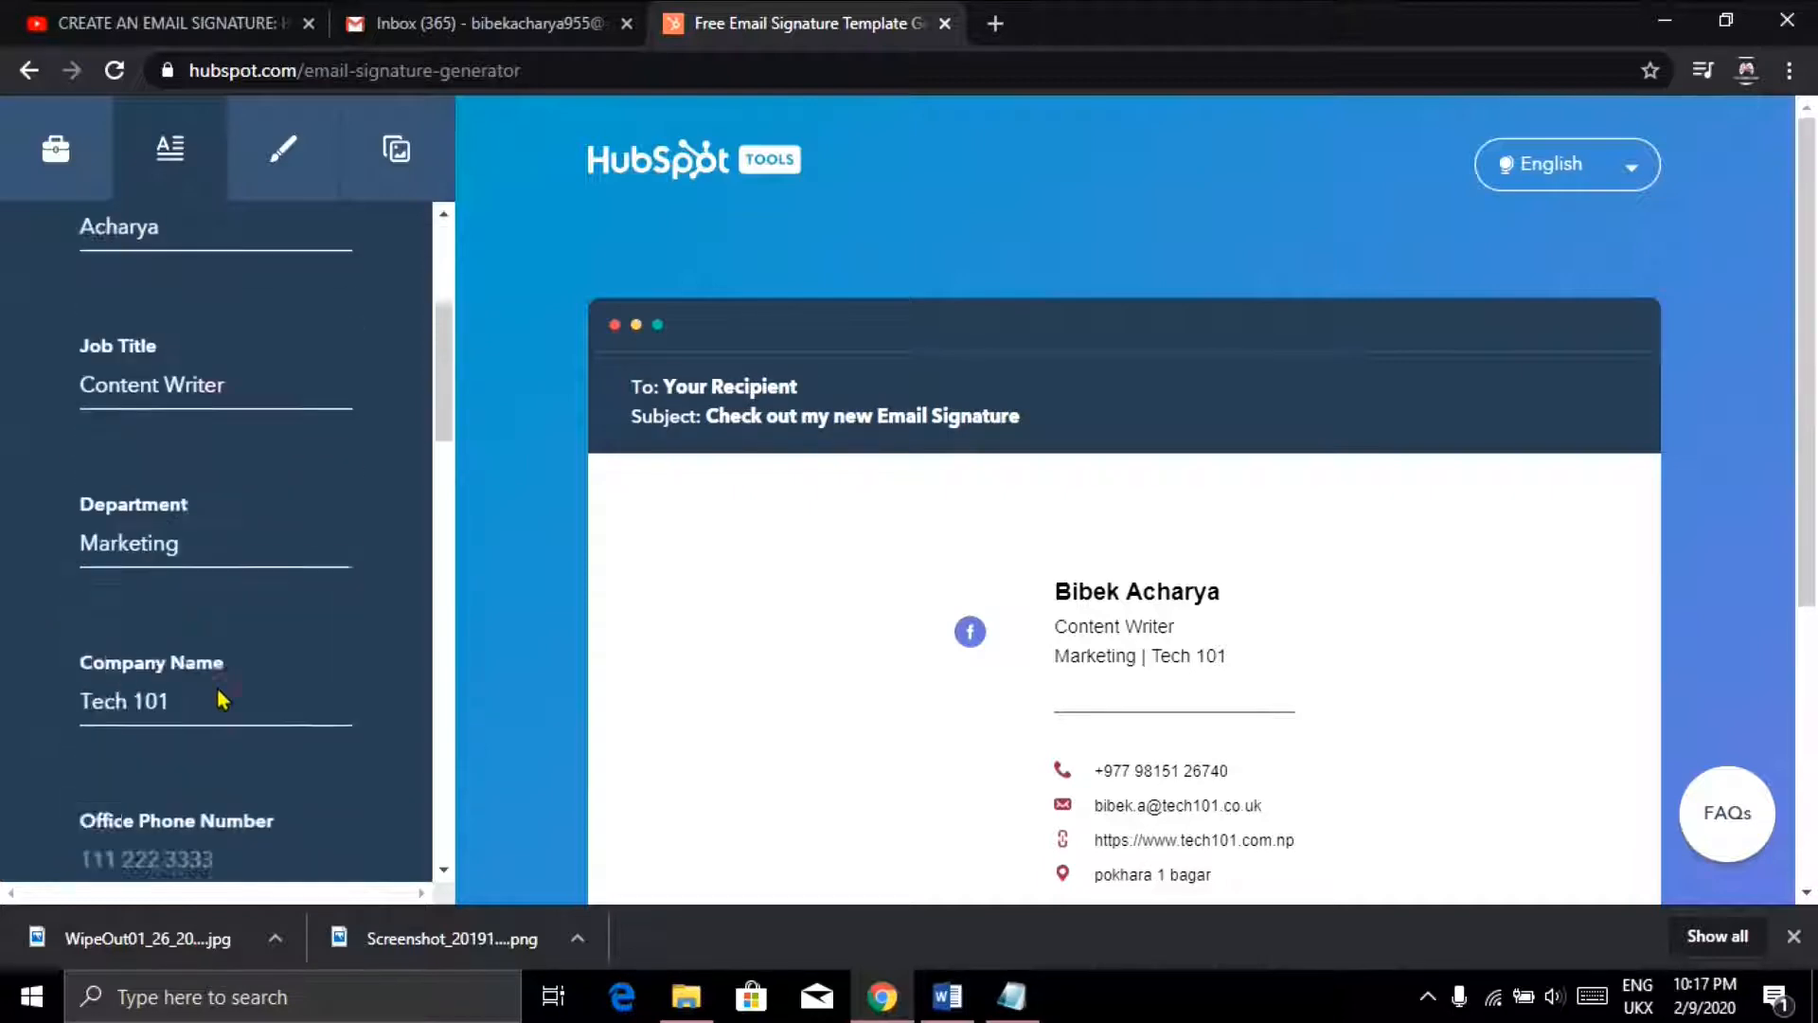
scroll(219, 701, "up", 1)
scroll(224, 710, "up", 2)
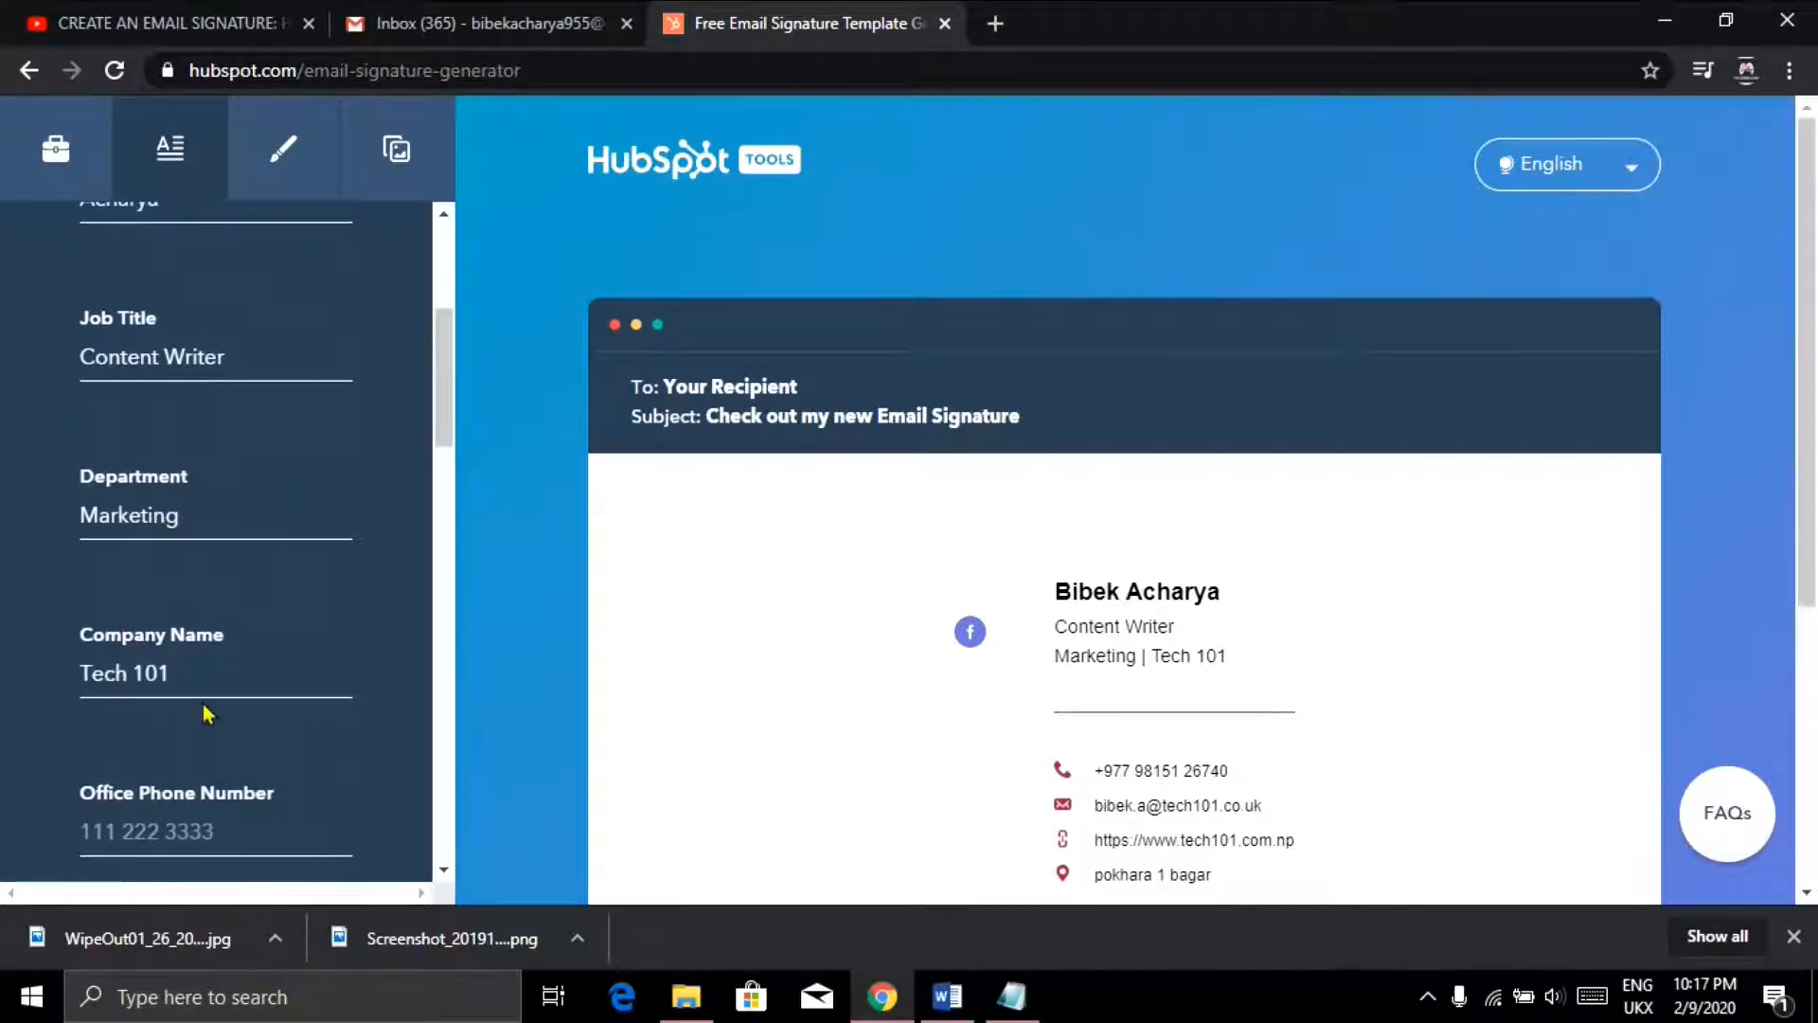
scroll(208, 722, "down", 5)
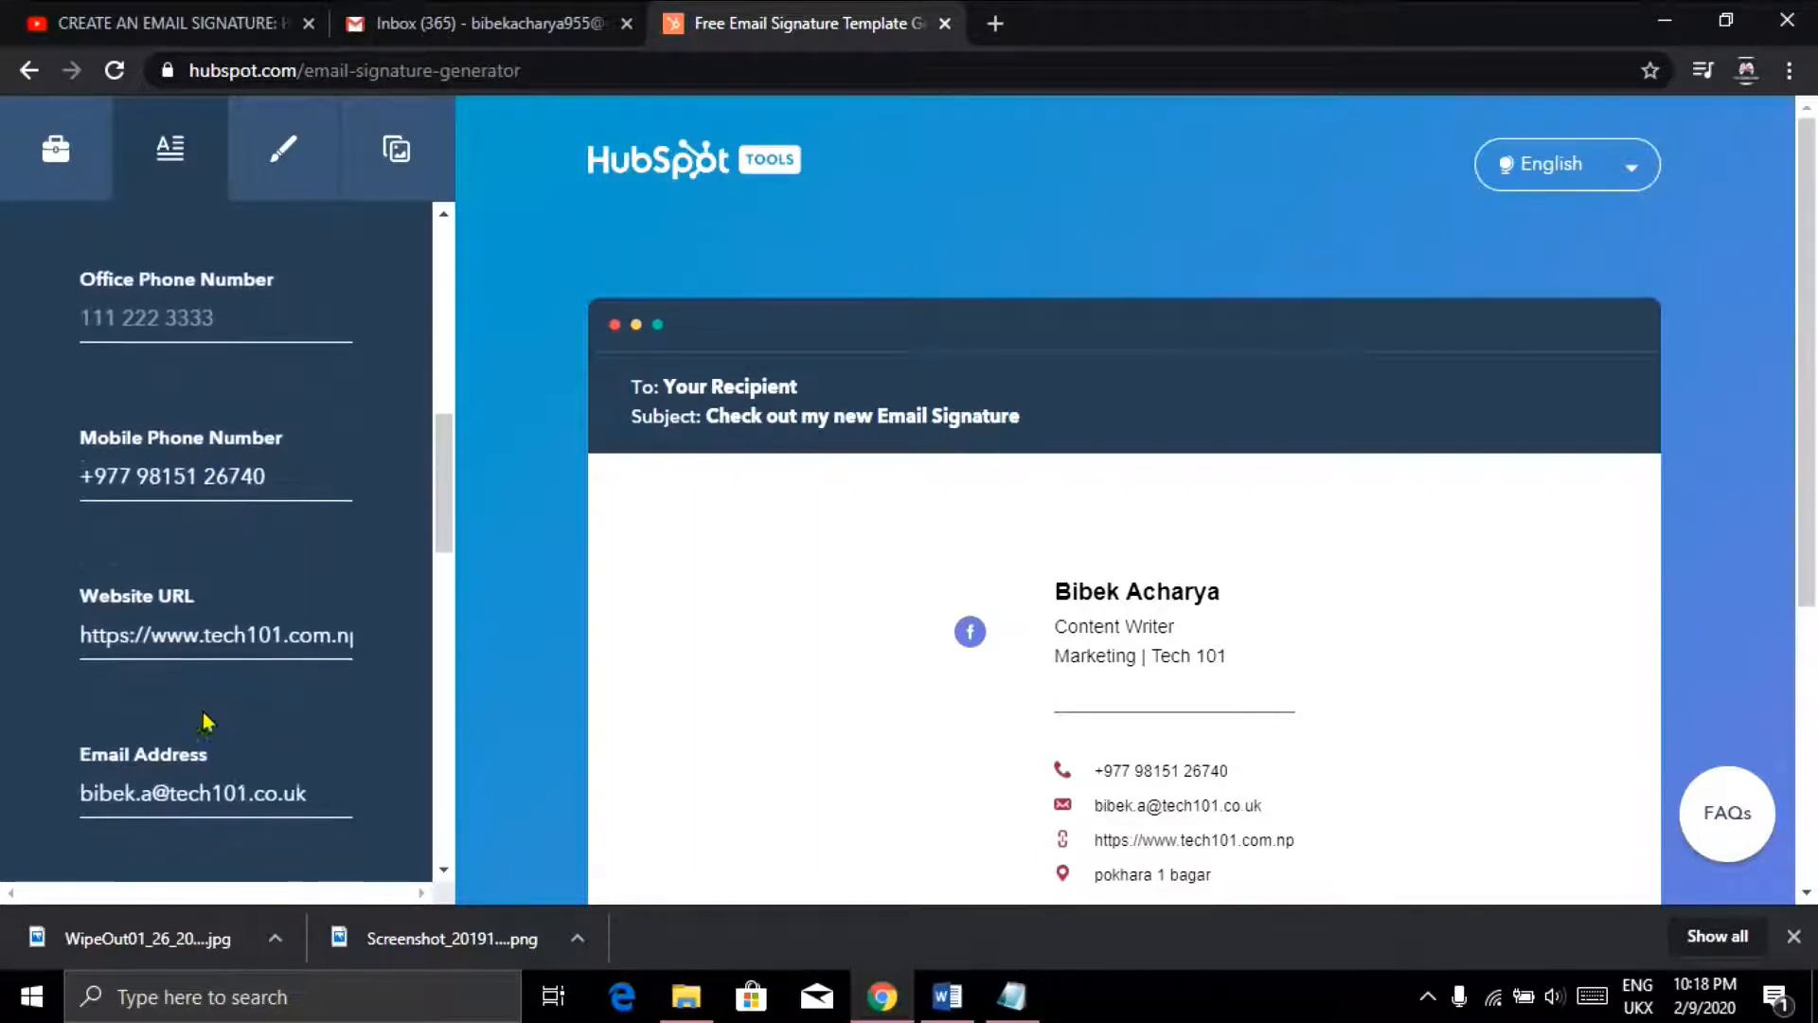
scroll(207, 722, "down", 7)
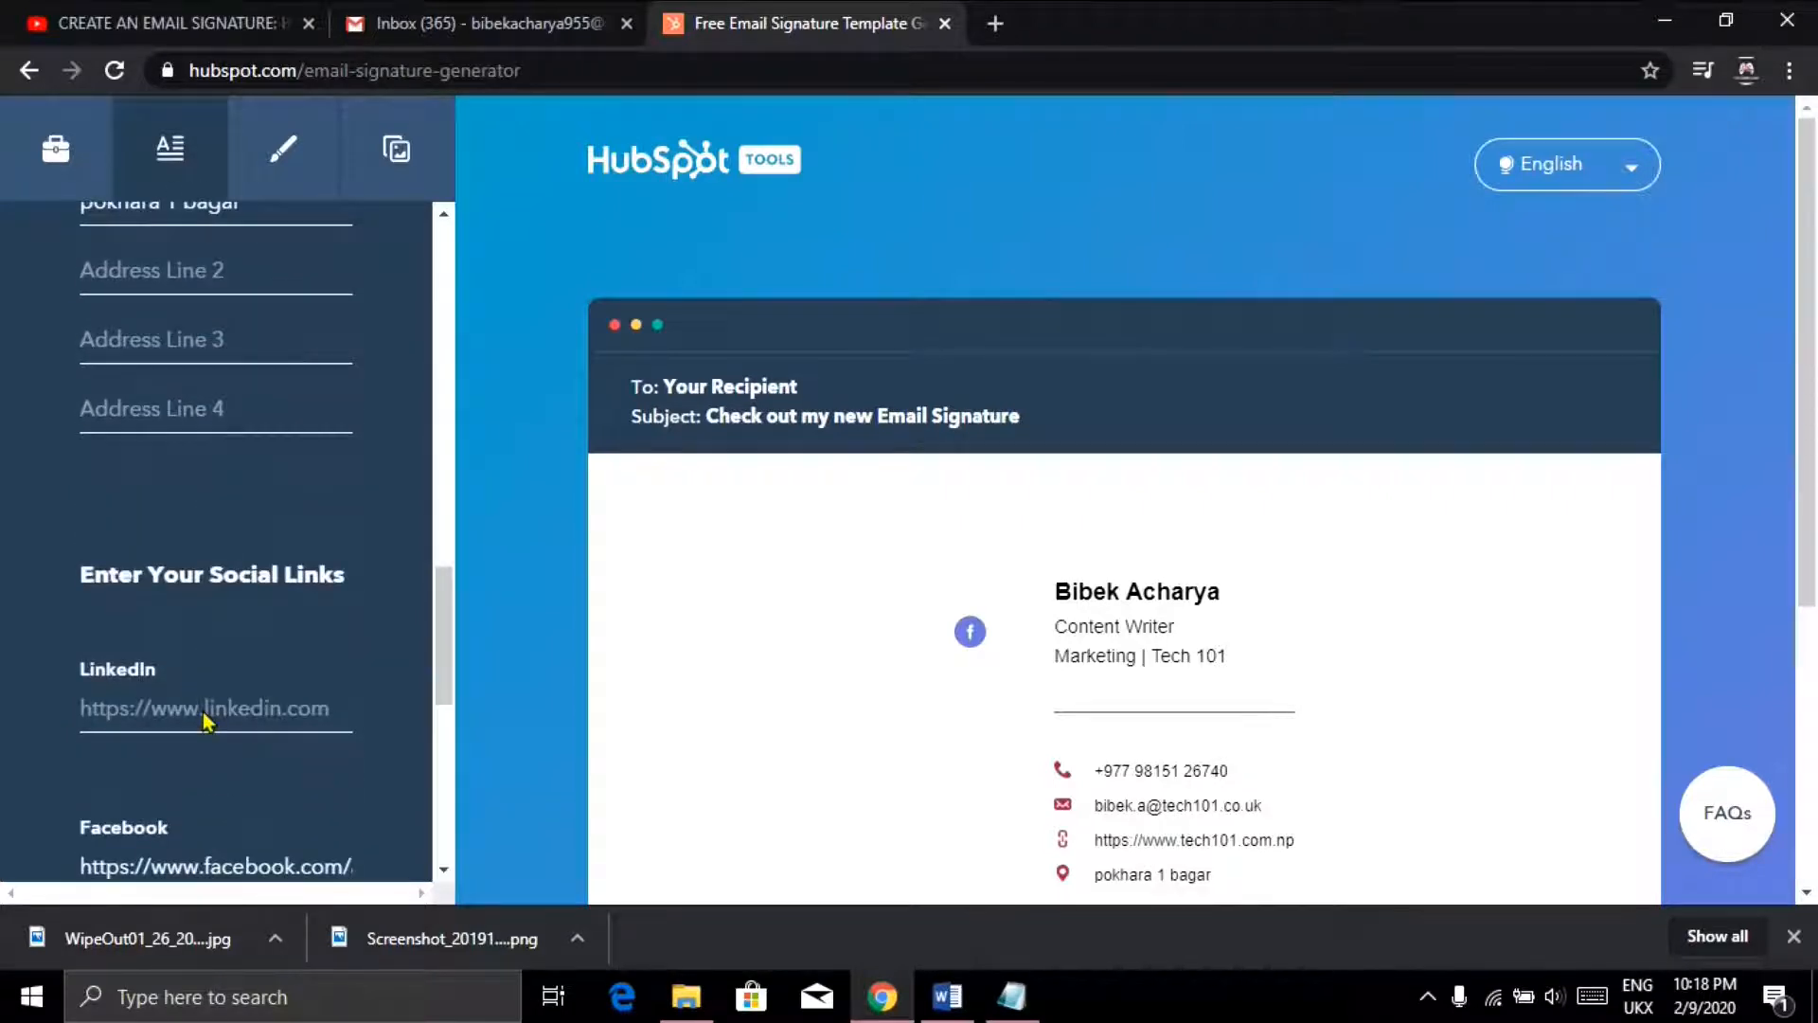
Copy the LinkedIn profile link from the Notepad file into the signature's LinkedIn field
scroll(206, 721, "down", 2)
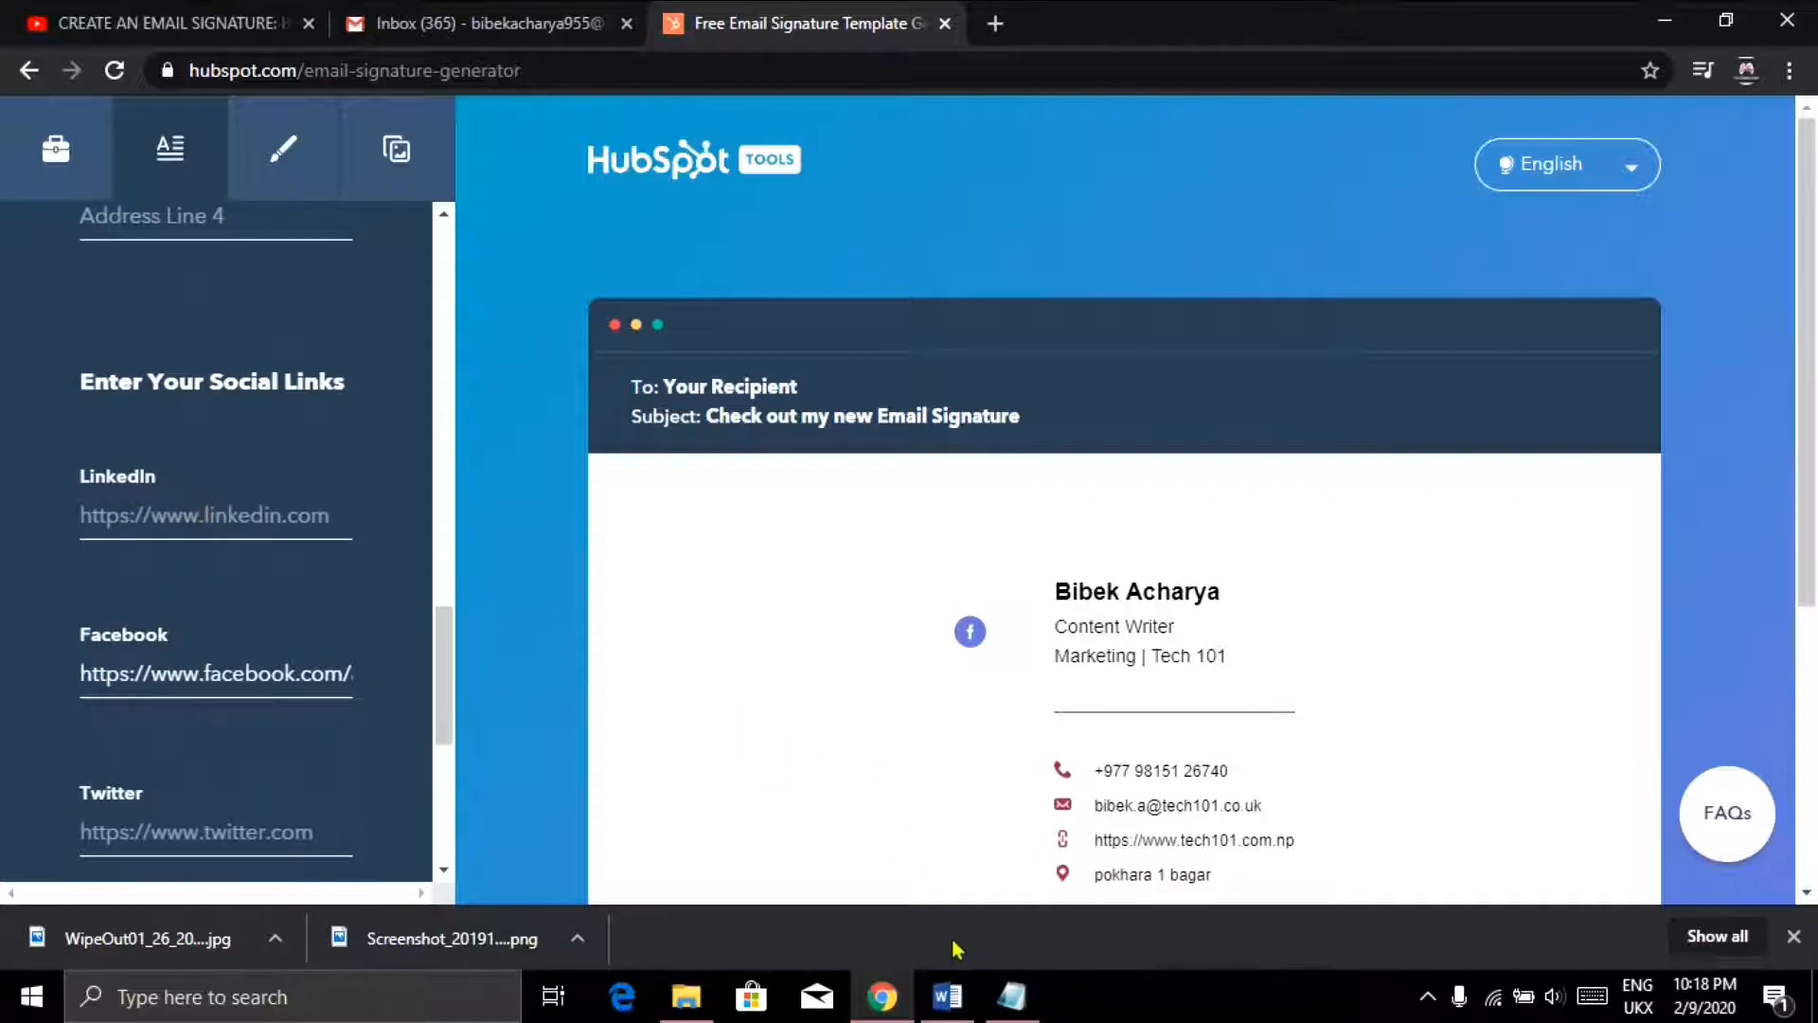
left_click(1011, 996)
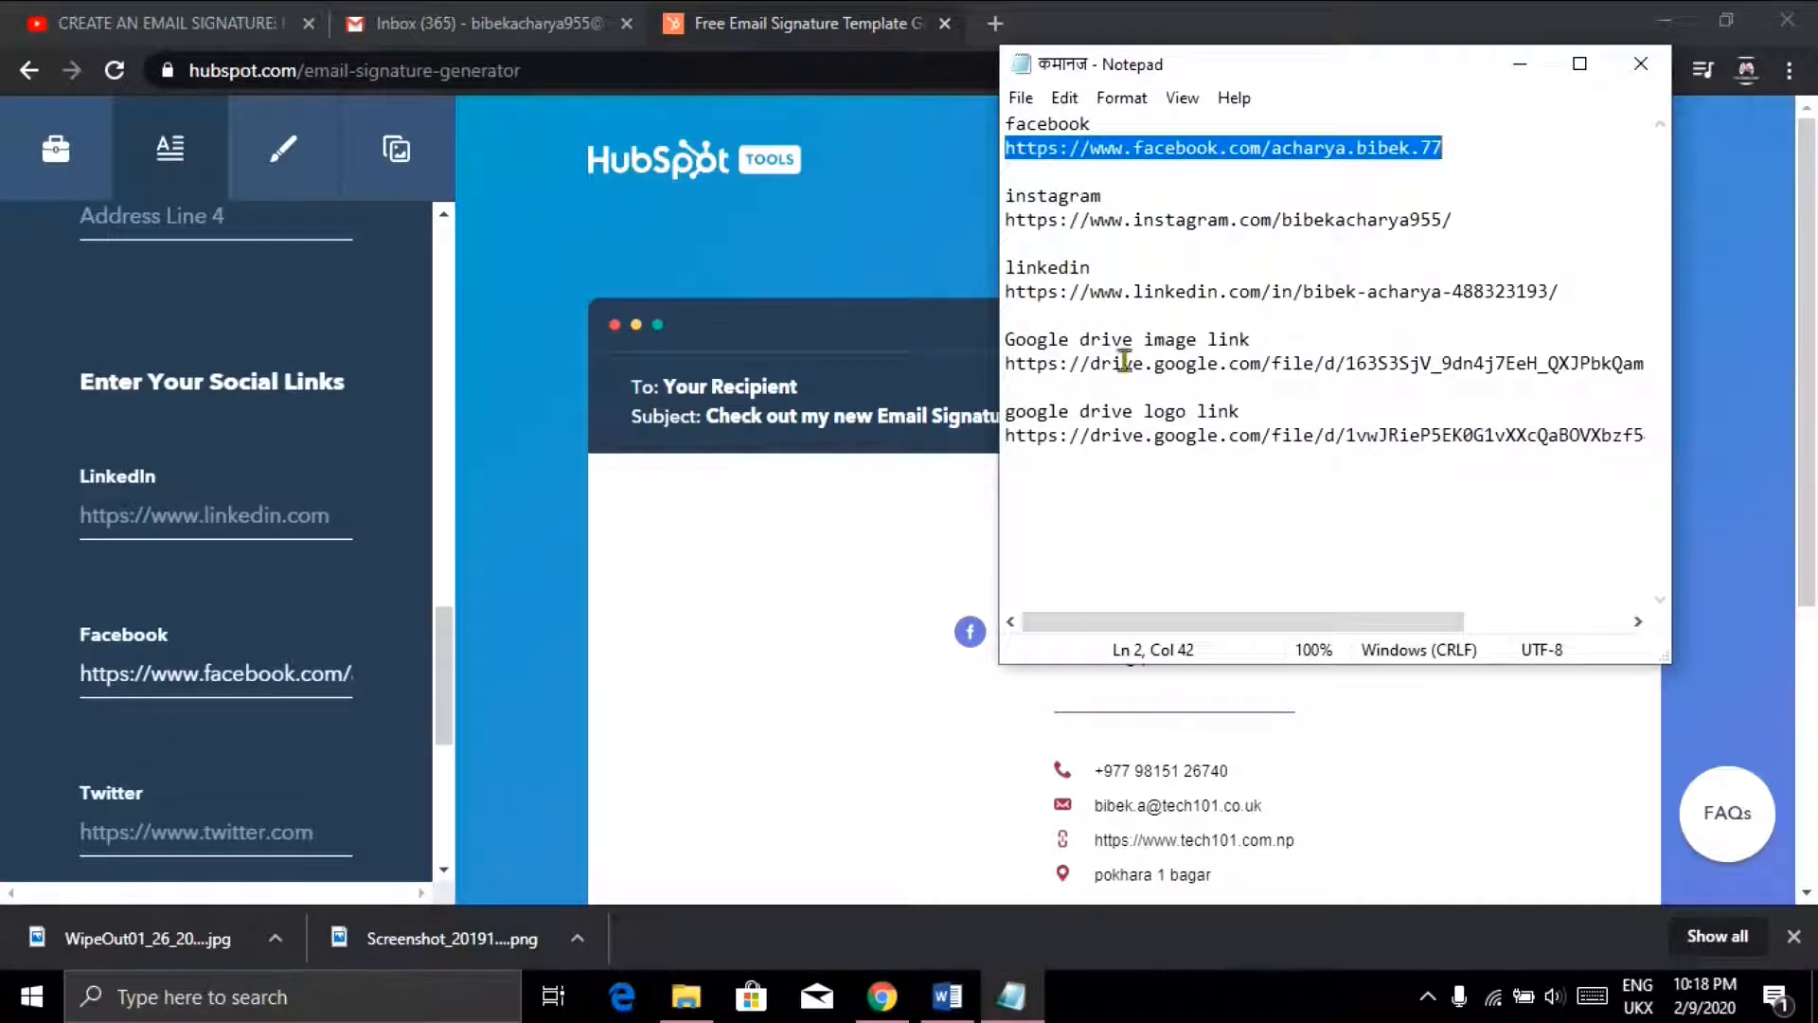
left_click_drag(1005, 291, 1595, 289)
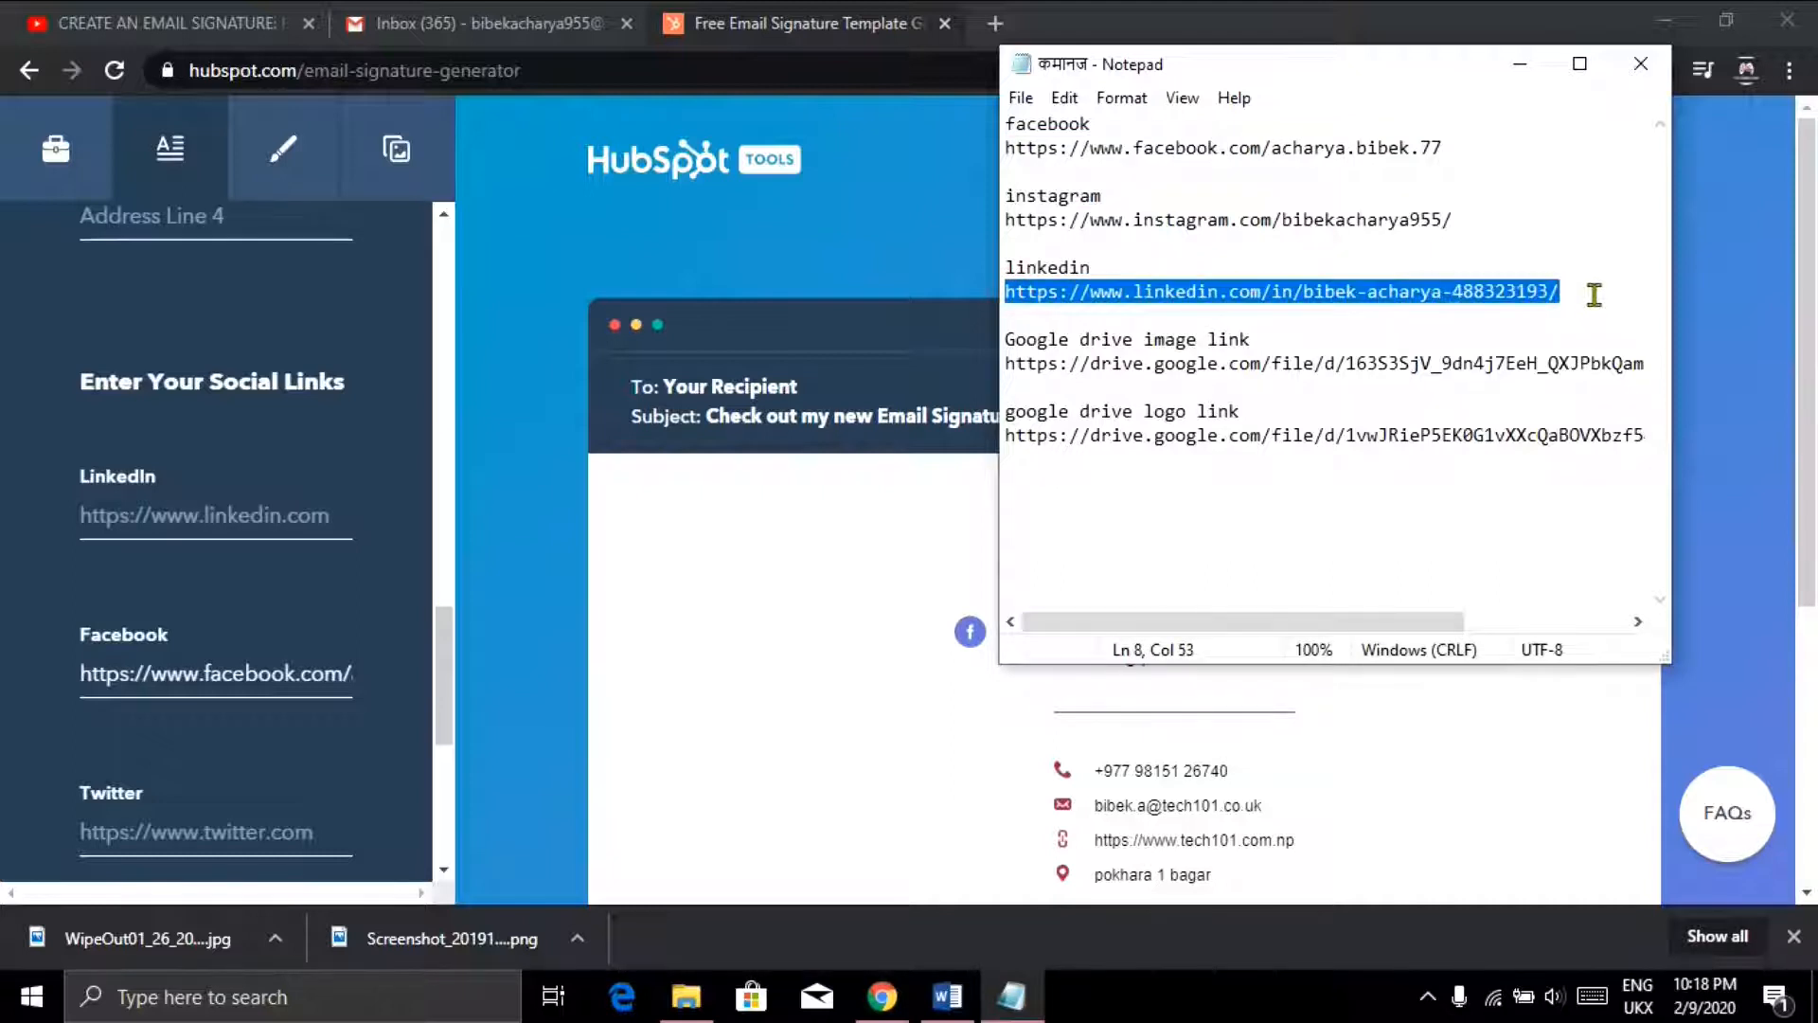
left_click(262, 525)
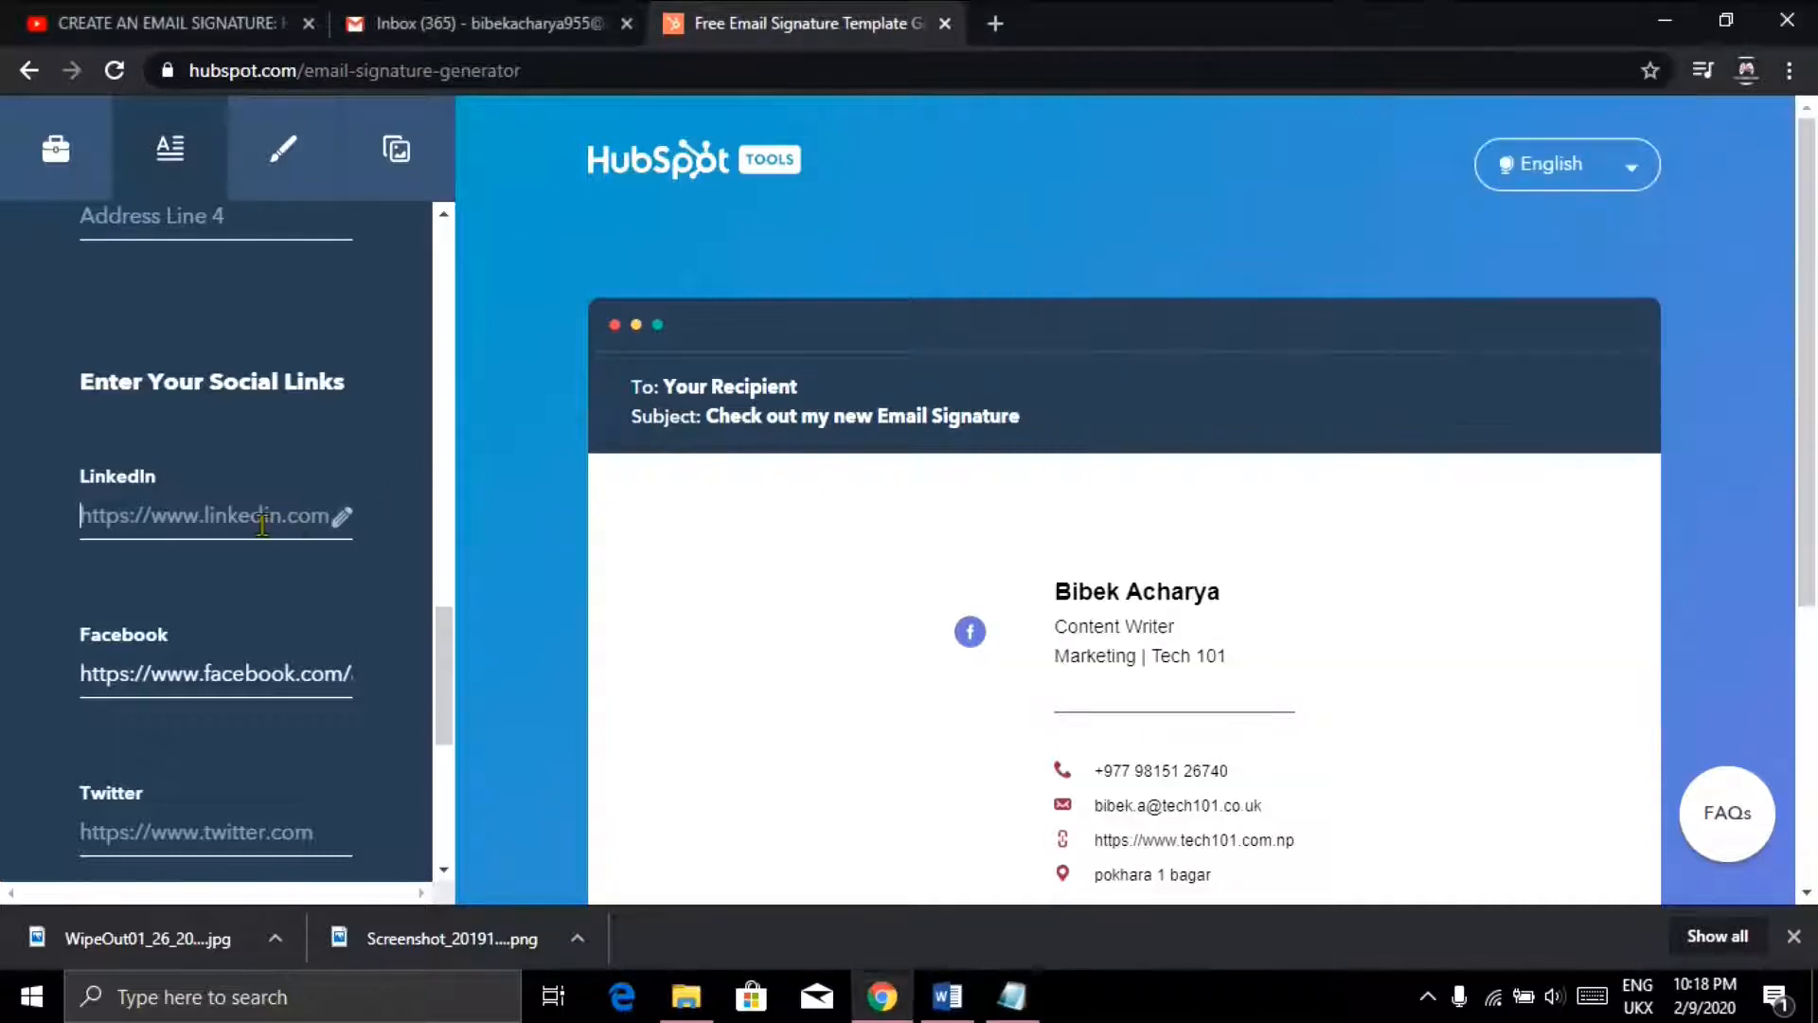
type("https://www.linkedin.com/in/bibek-acharya-488323192/")
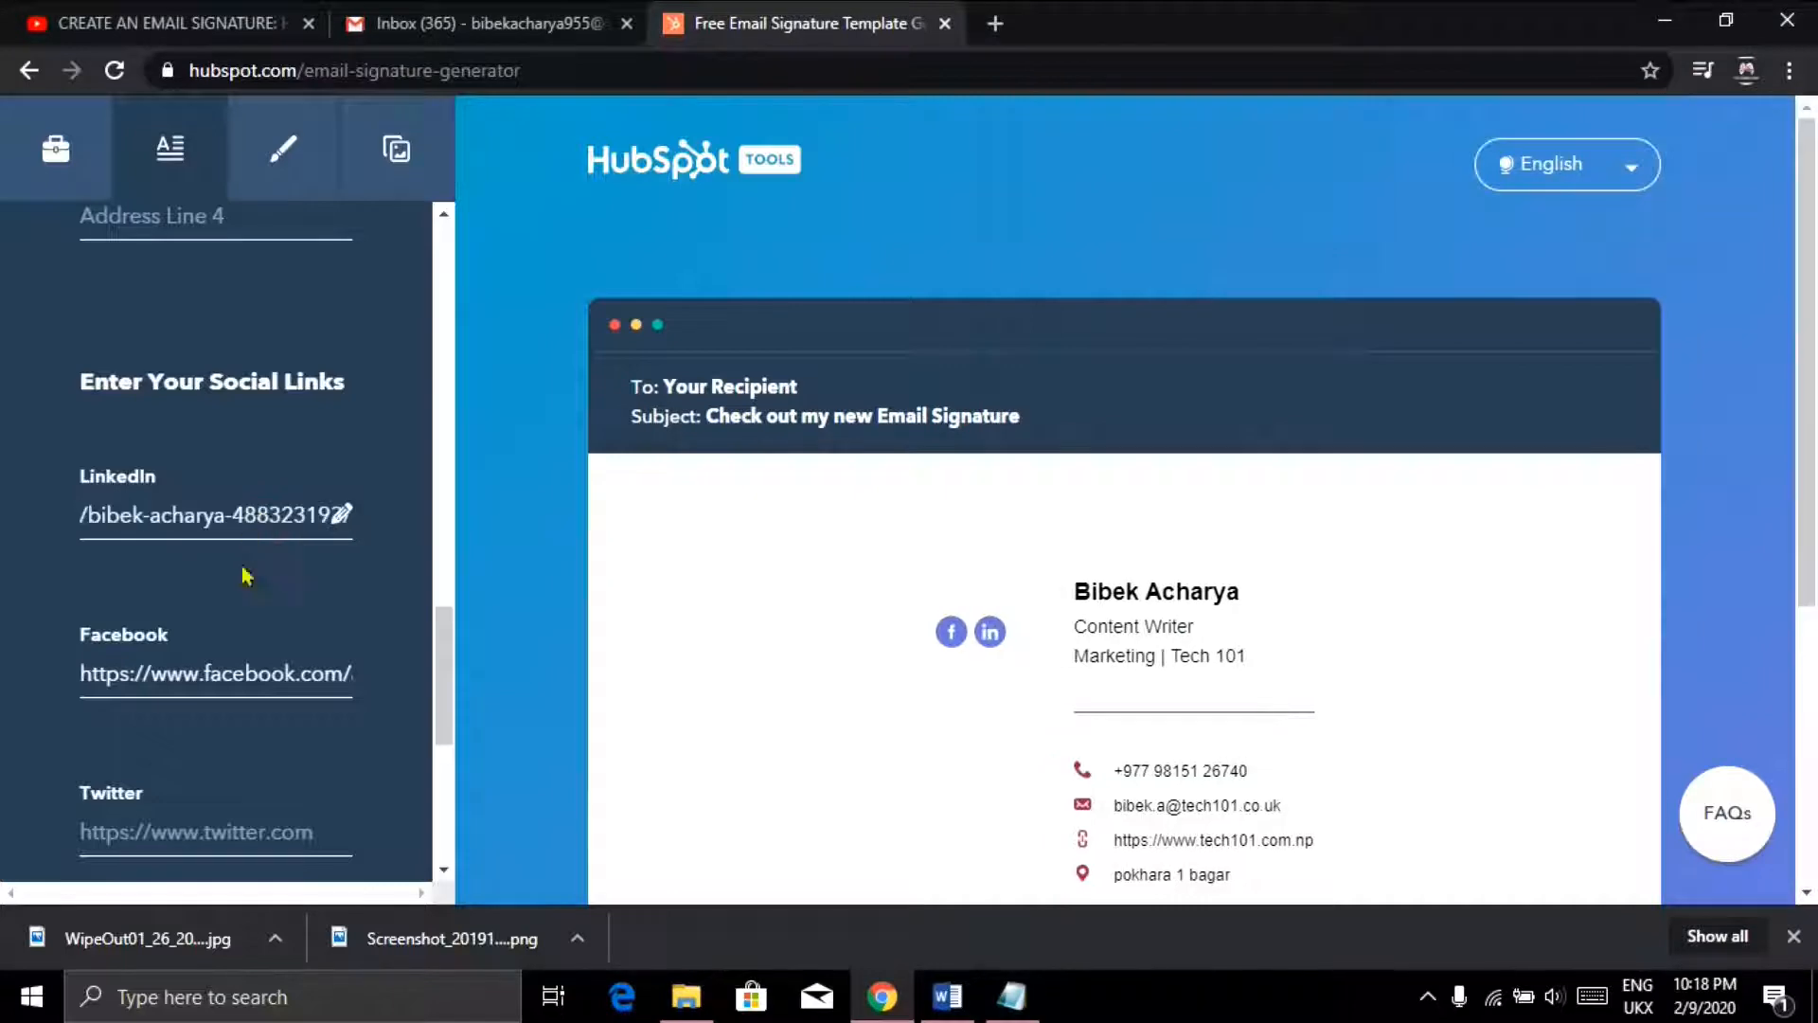
Copy the Instagram profile link from the Notepad file into the signature's Instagram field
scroll(245, 574, "down", 4)
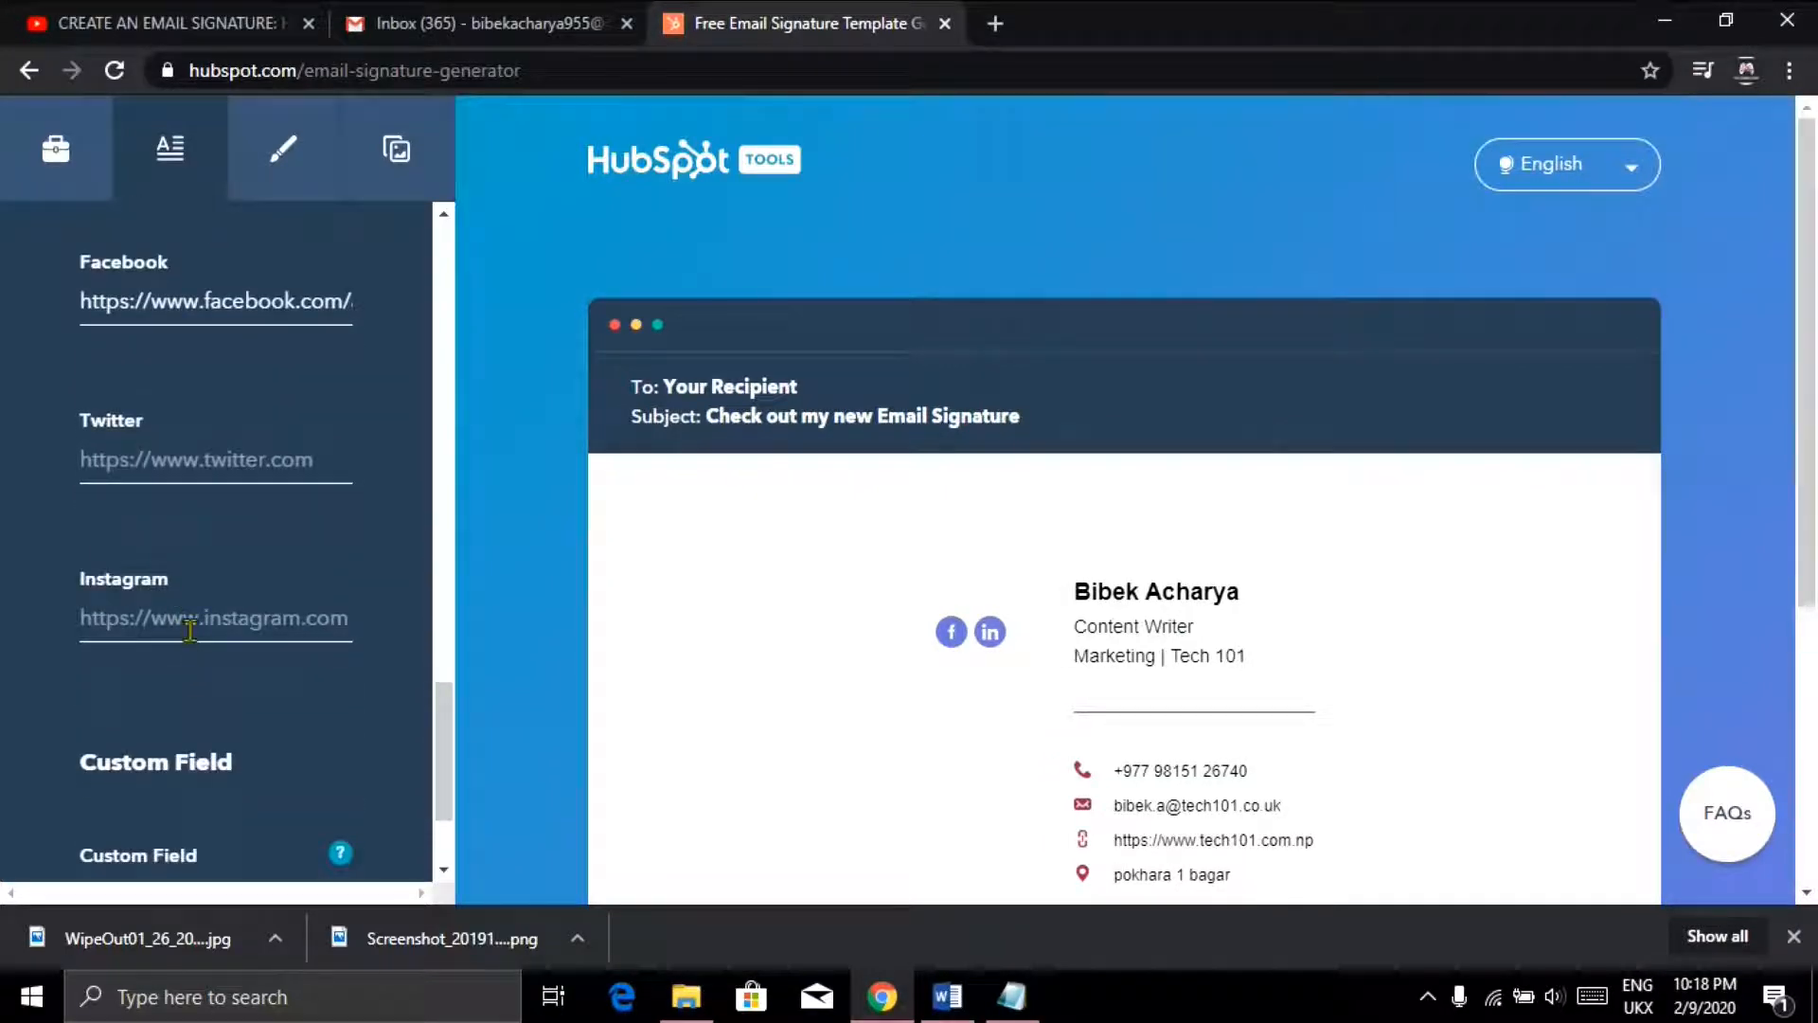
left_click(990, 992)
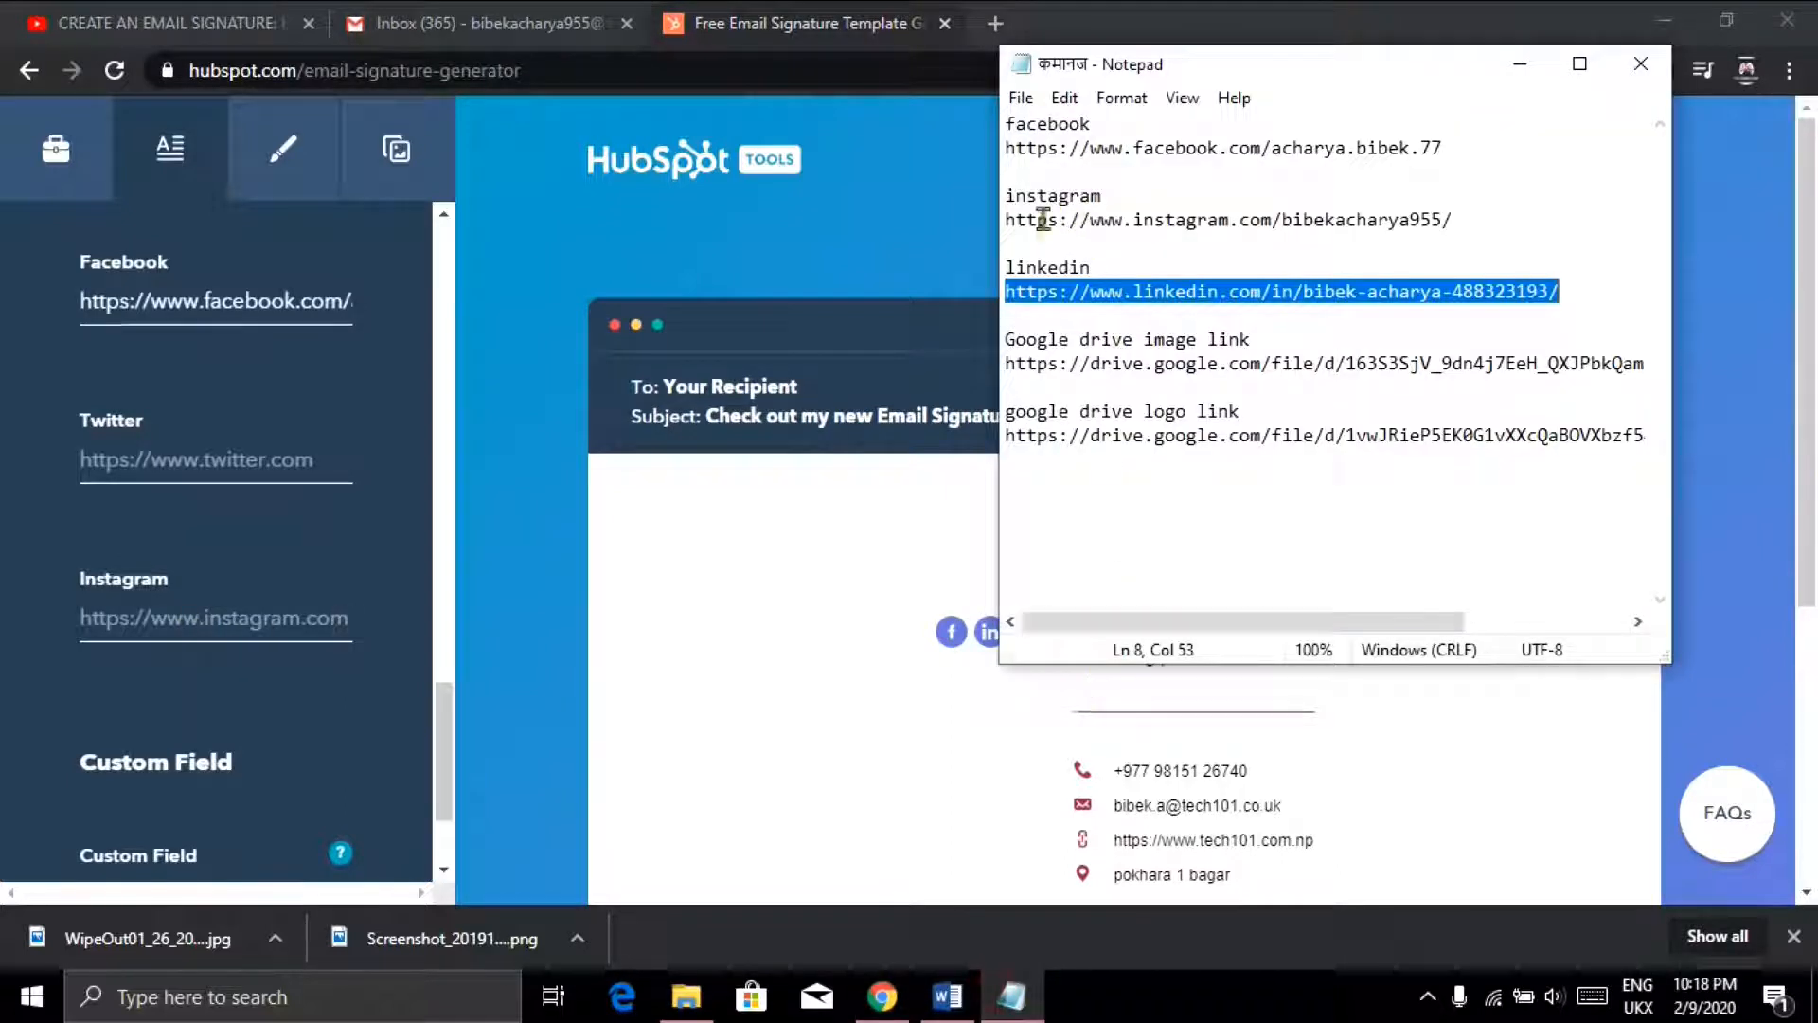
left_click_drag(1010, 222, 1456, 217)
key("ctrl+c")
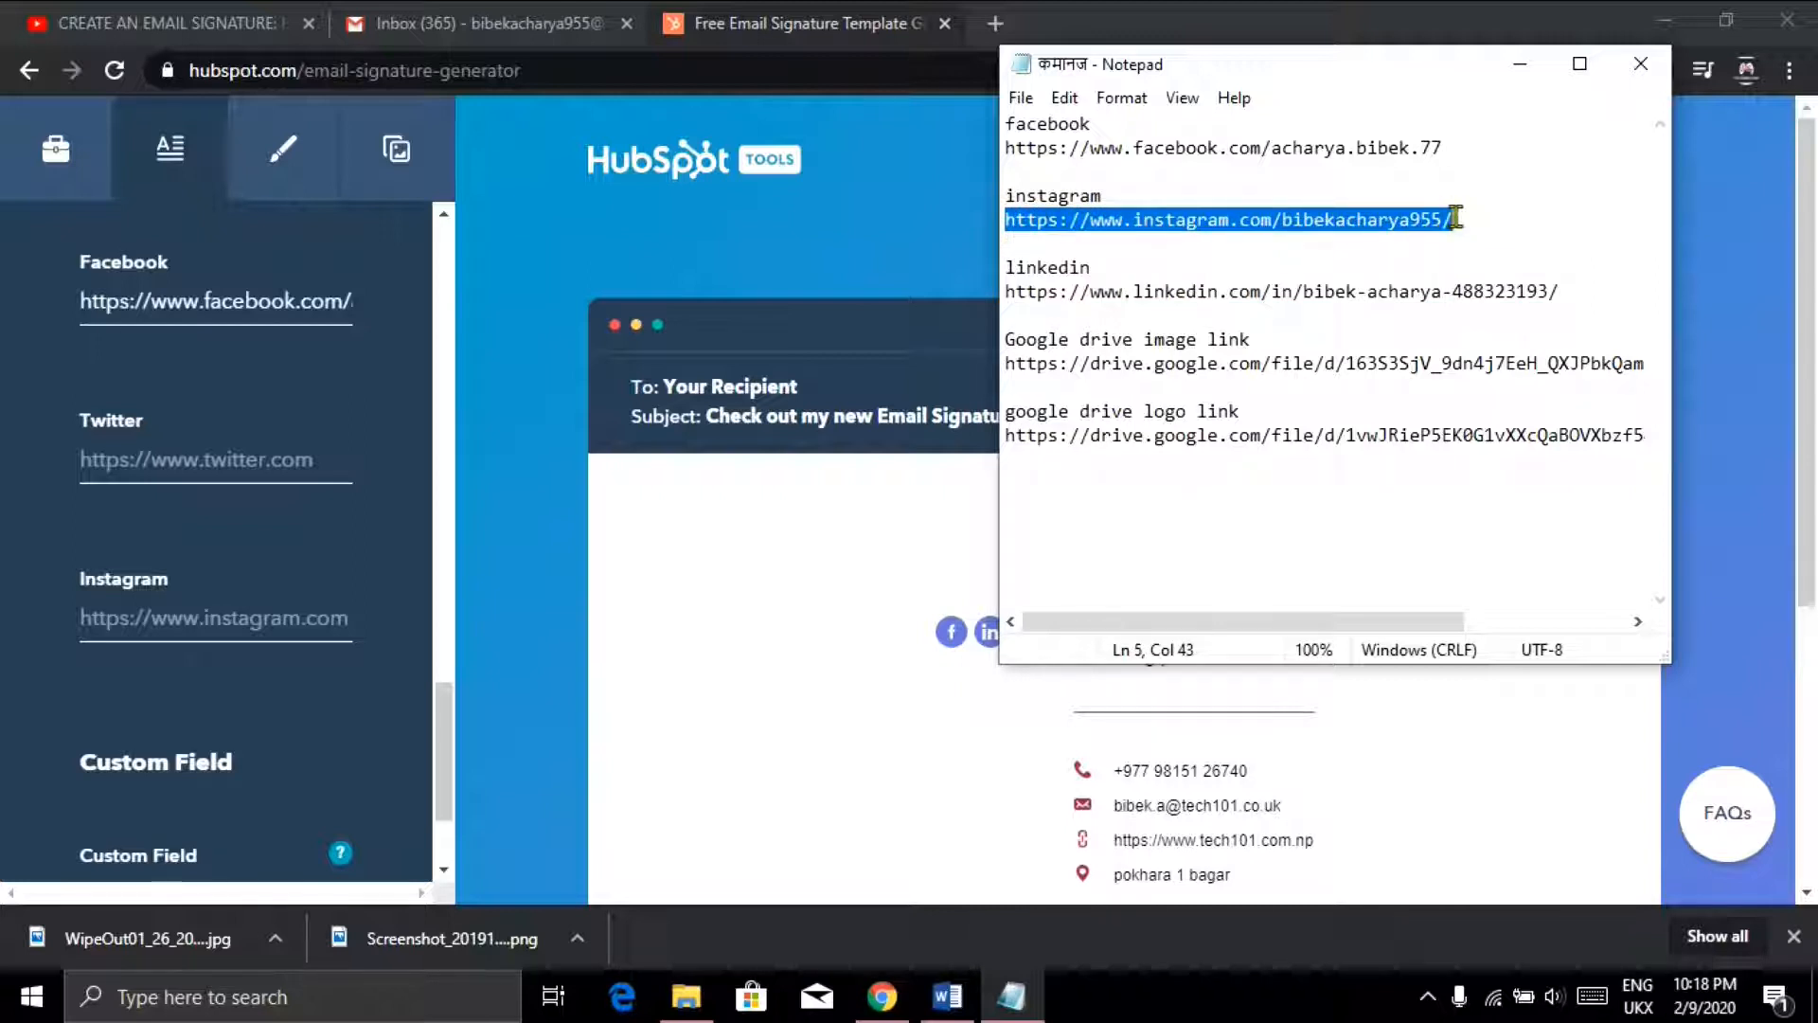
left_click(327, 606)
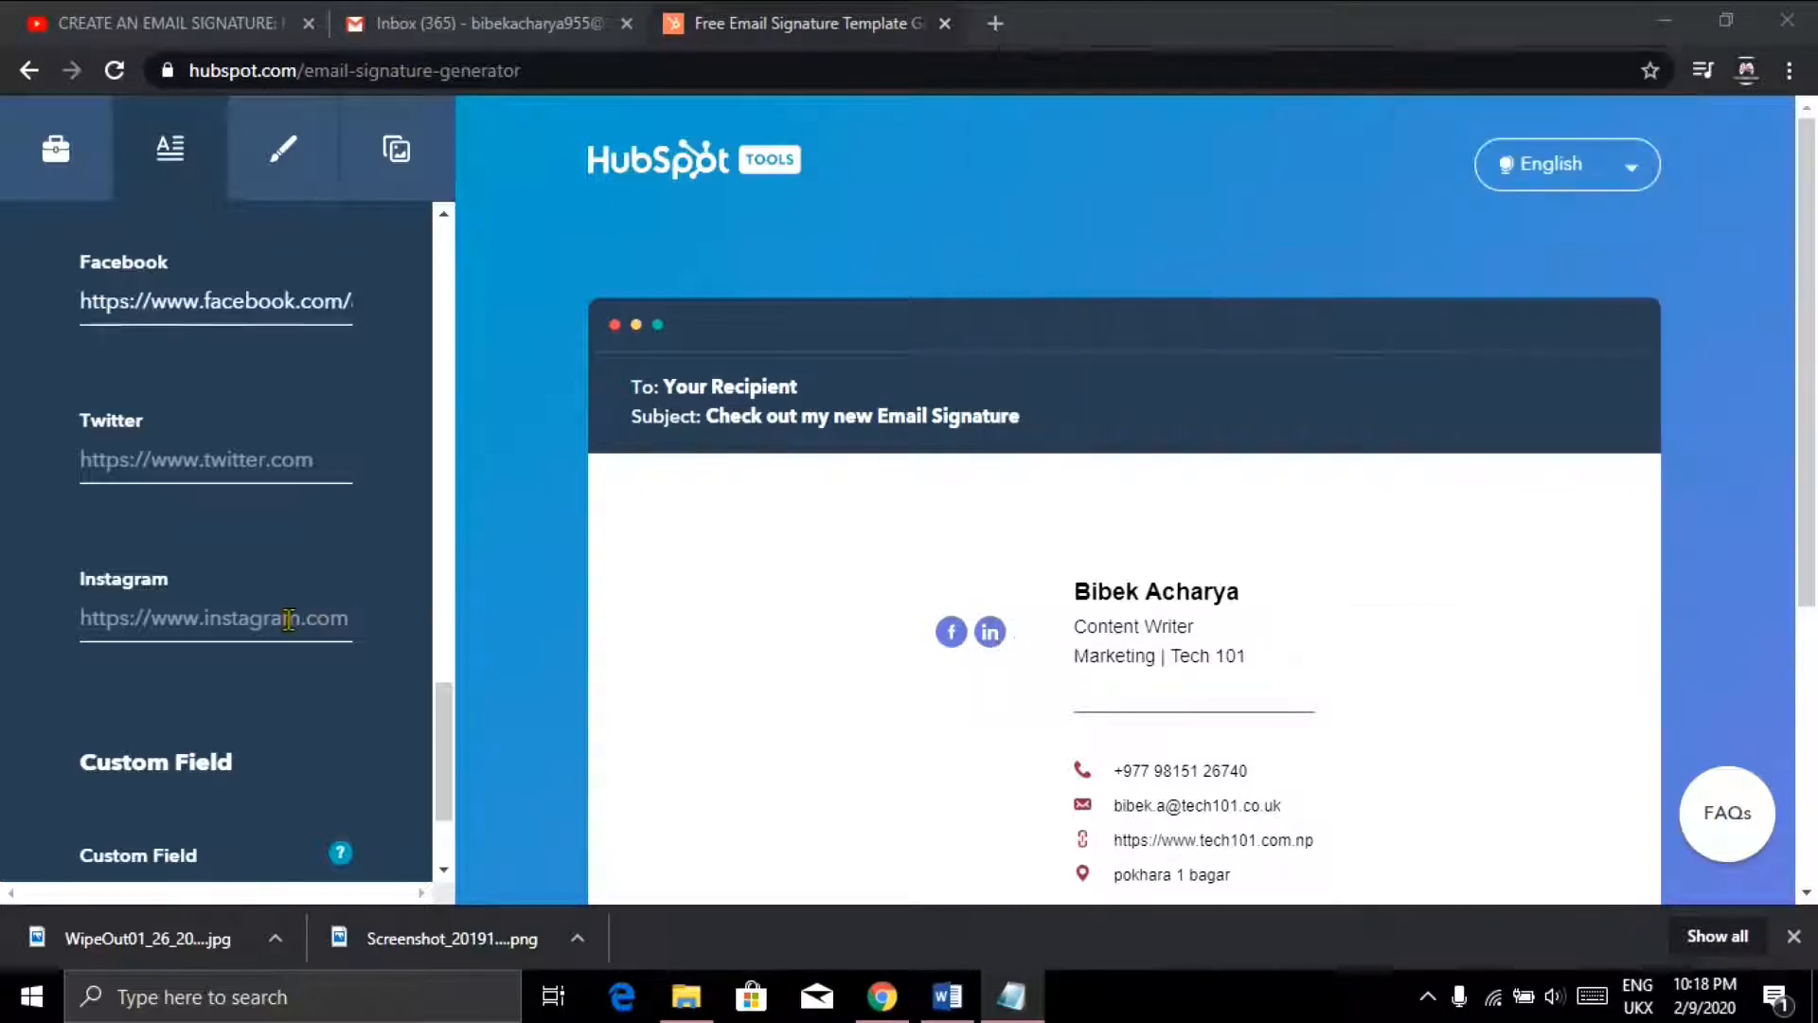
key("ctrl+v")
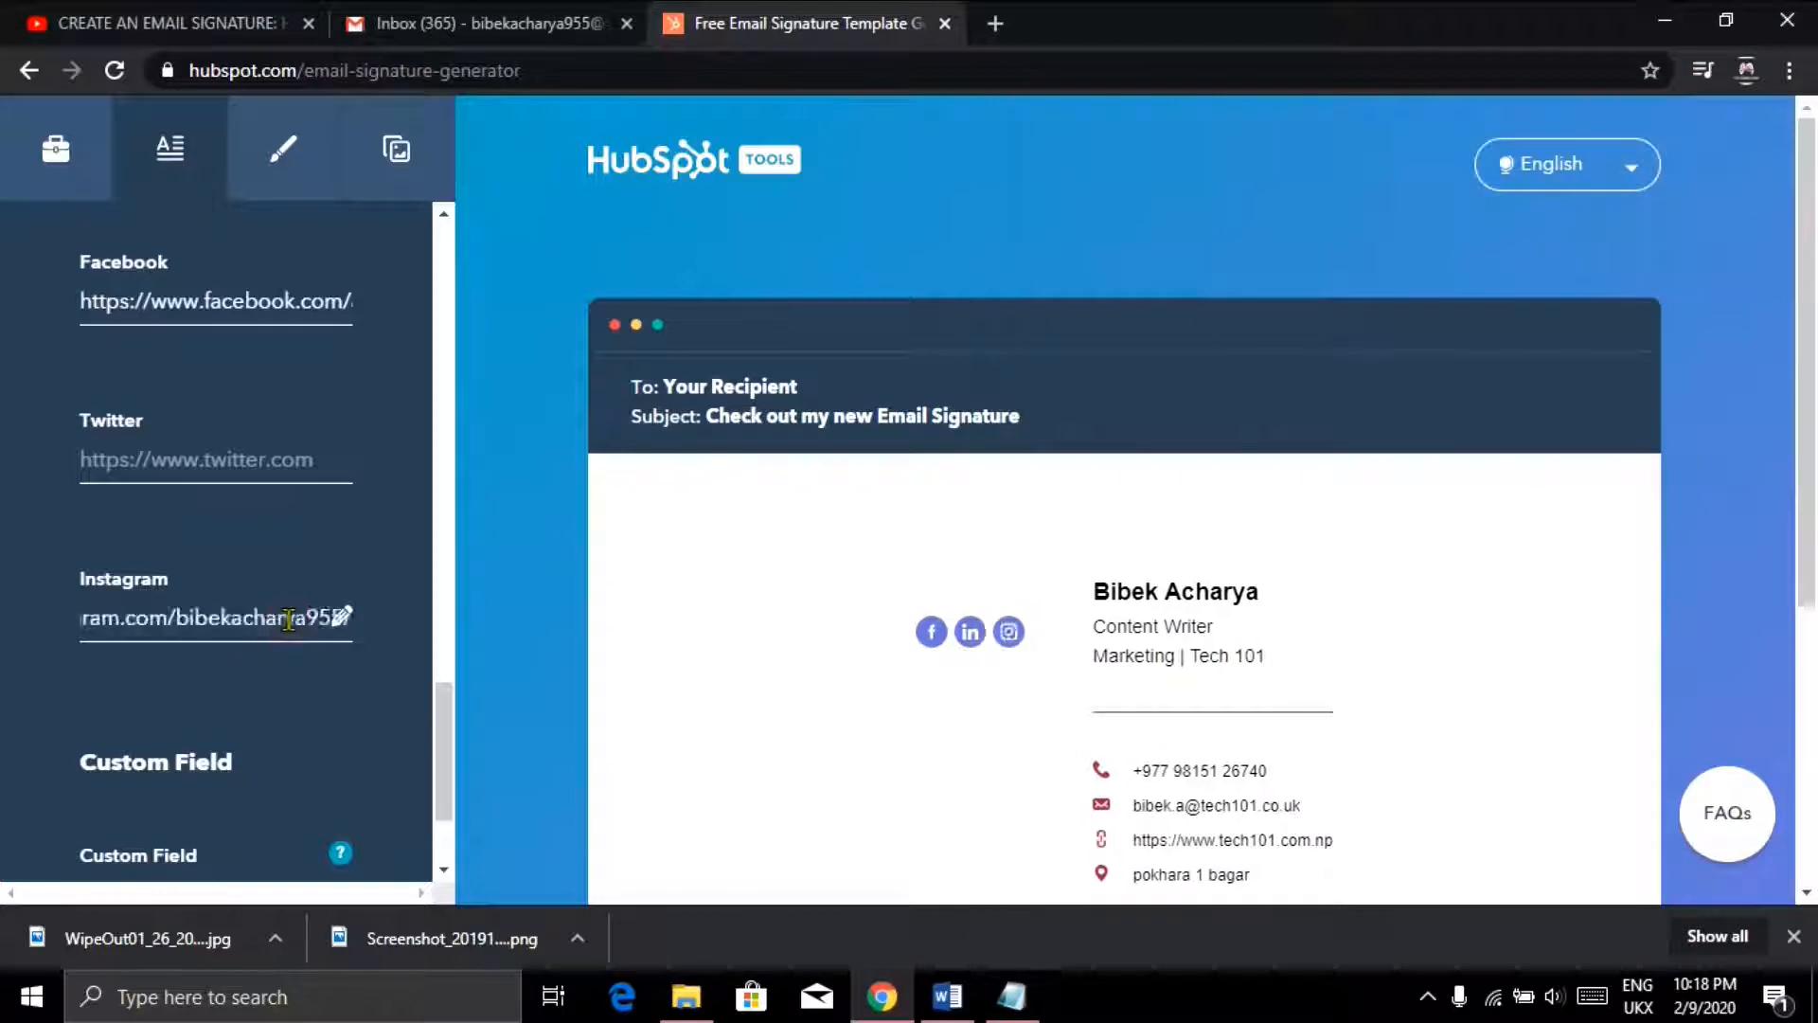
Review the custom field and the signature's color, font and font size settings, keeping Arial as the font
scroll(327, 769, "down", 2)
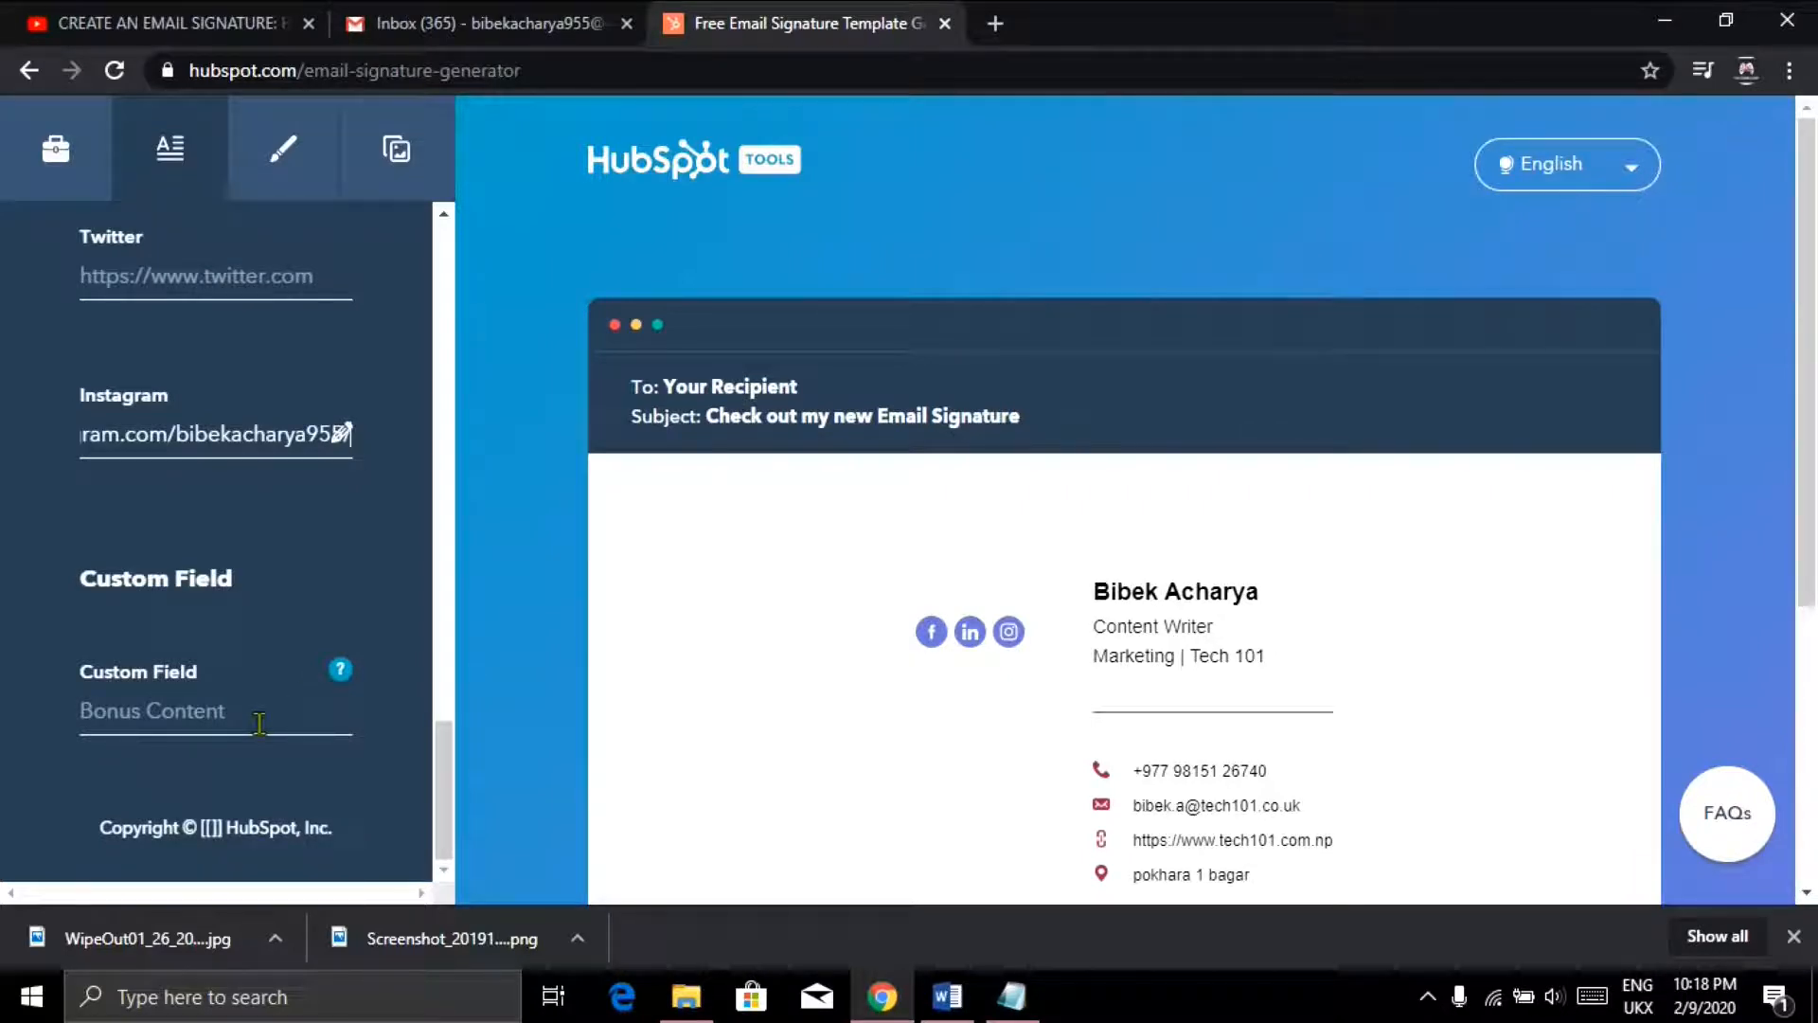
left_click(281, 158)
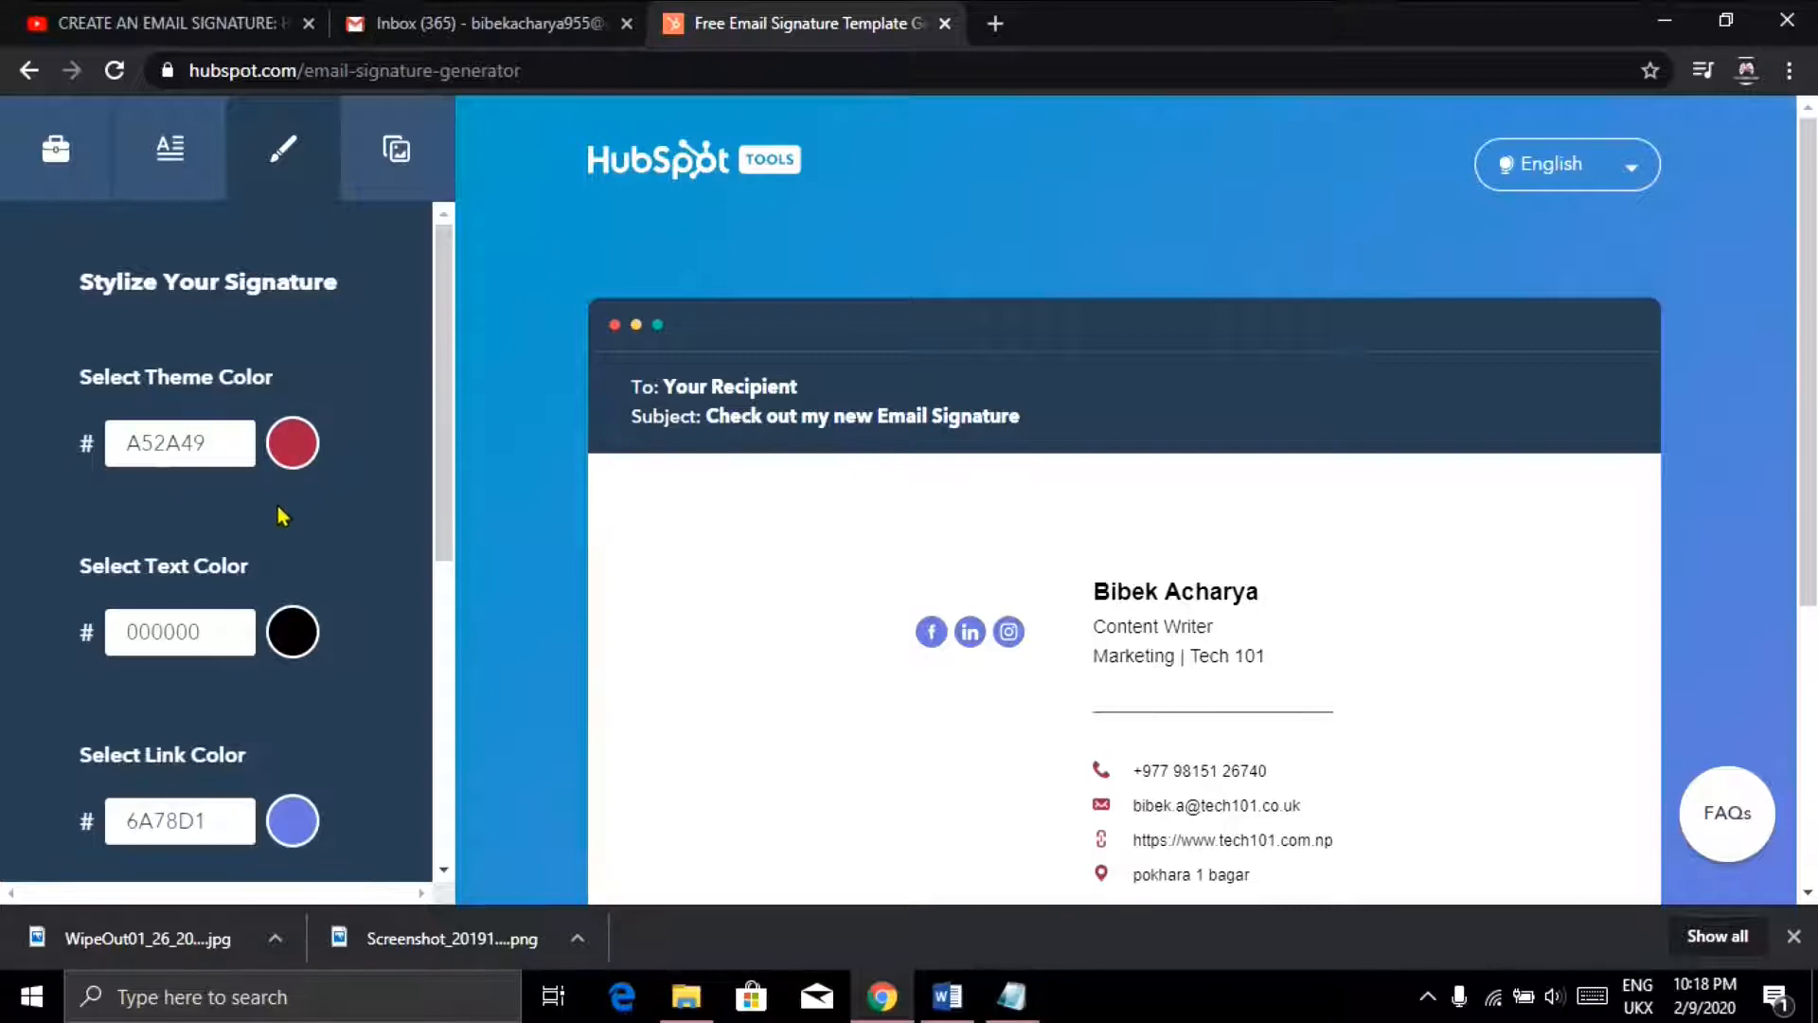
scroll(281, 516, "down", 2)
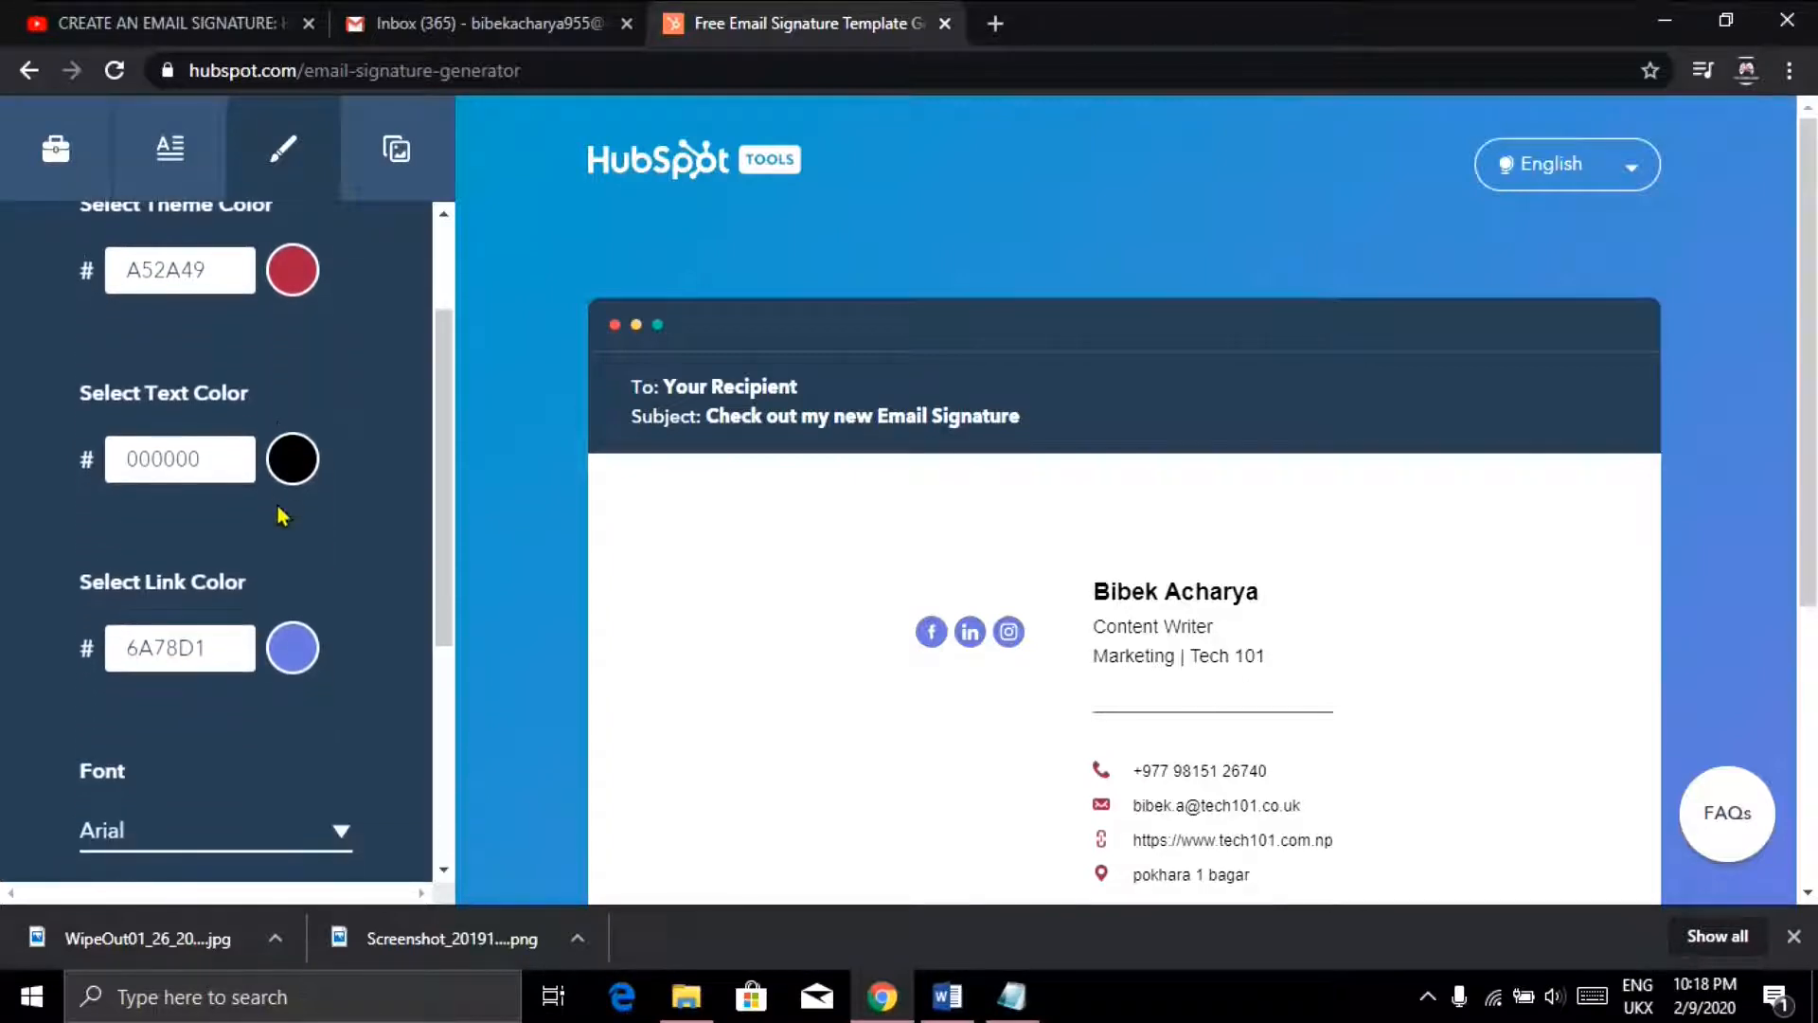
scroll(373, 682, "down", 3)
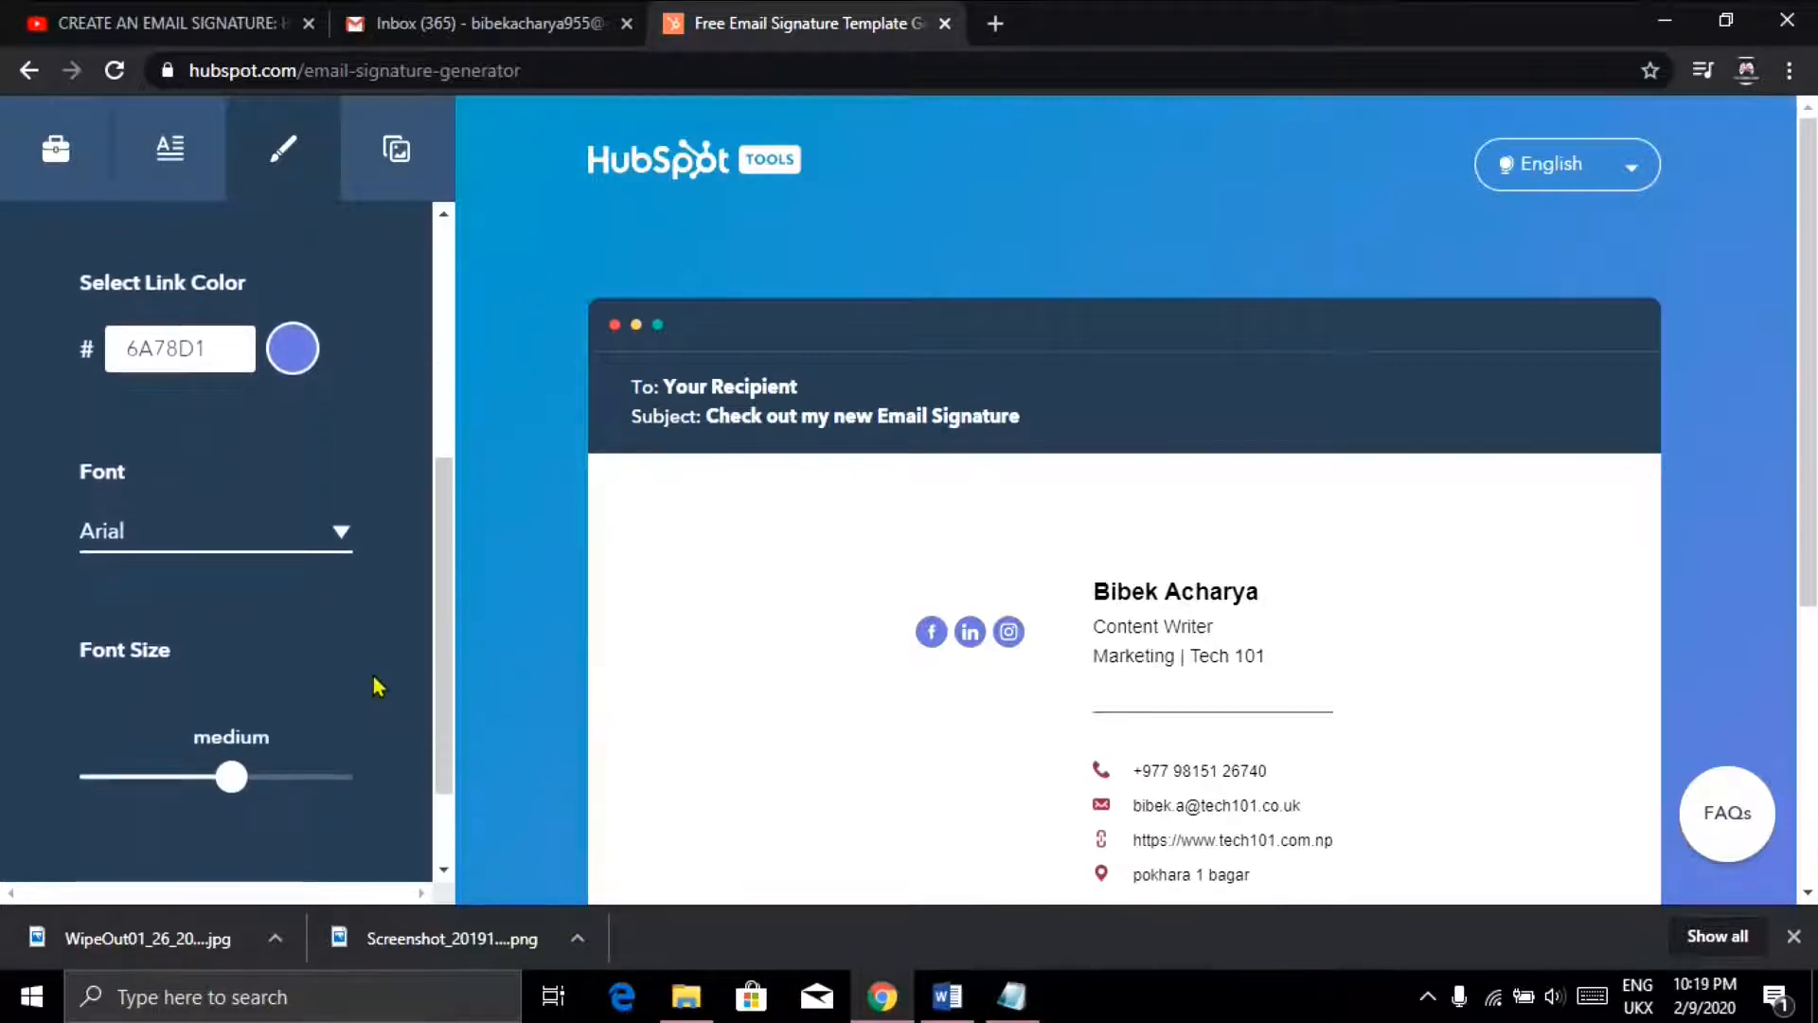
left_click(339, 536)
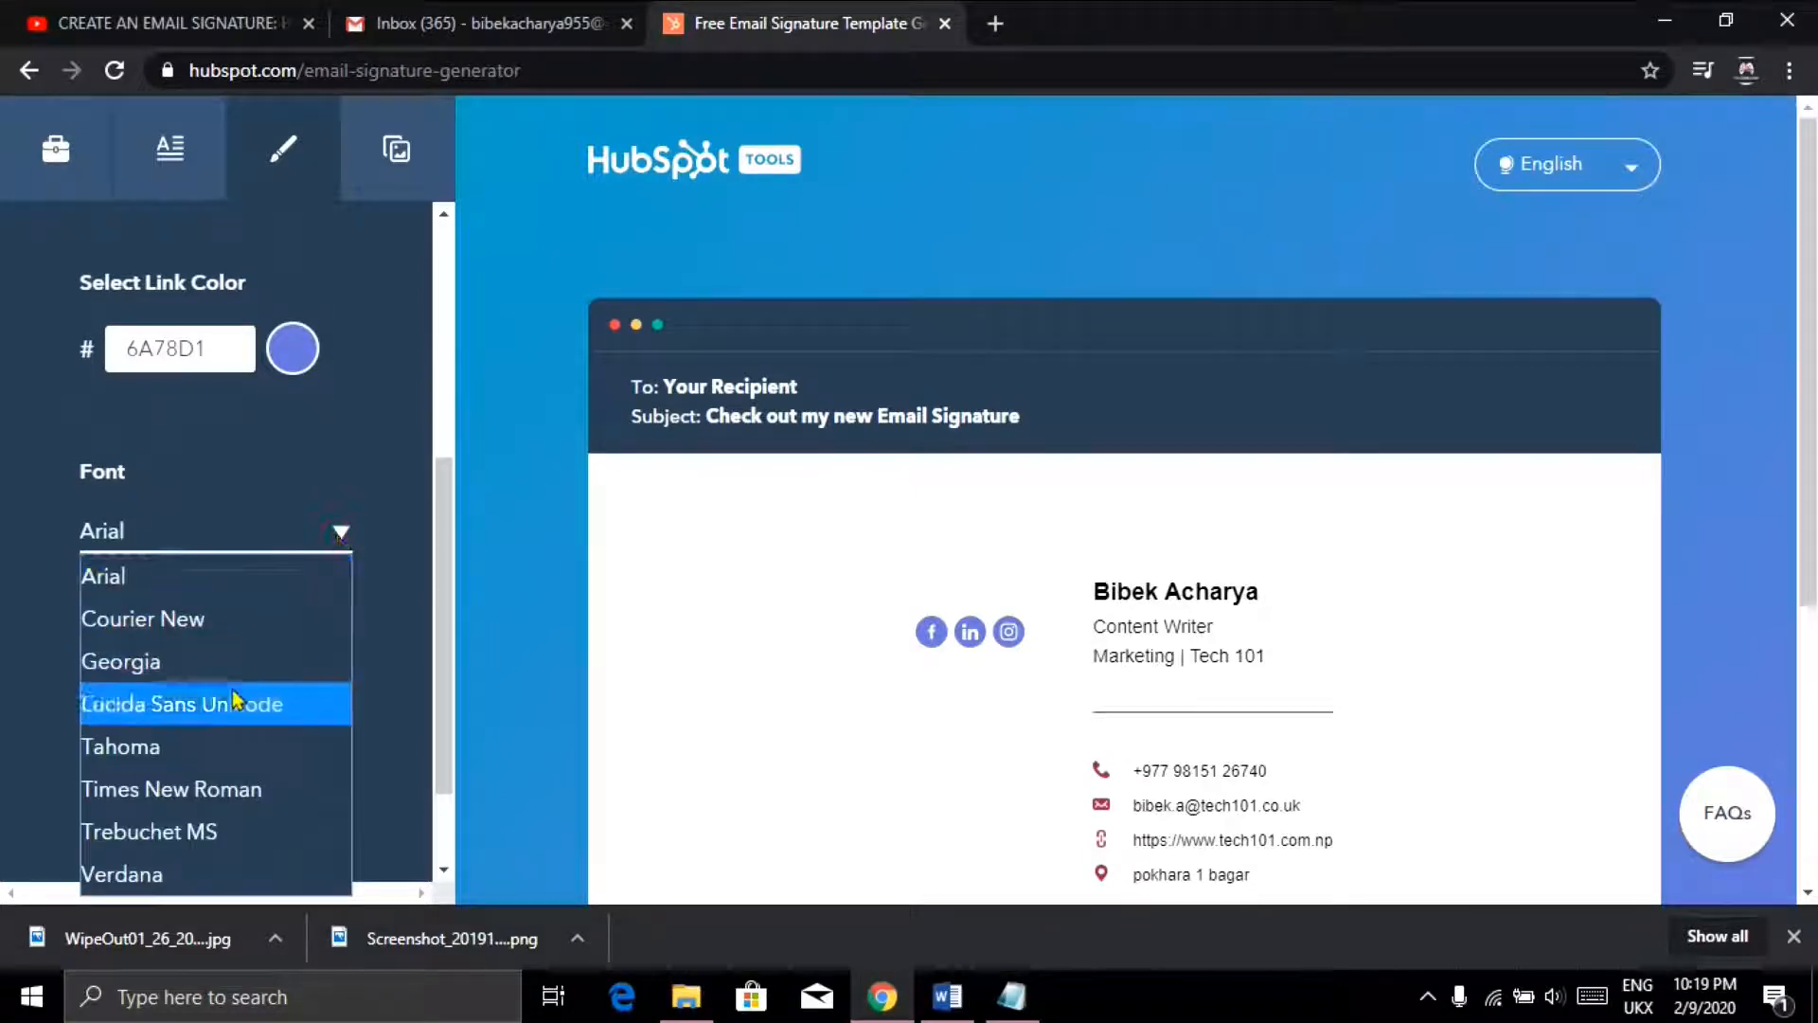
left_click(178, 589)
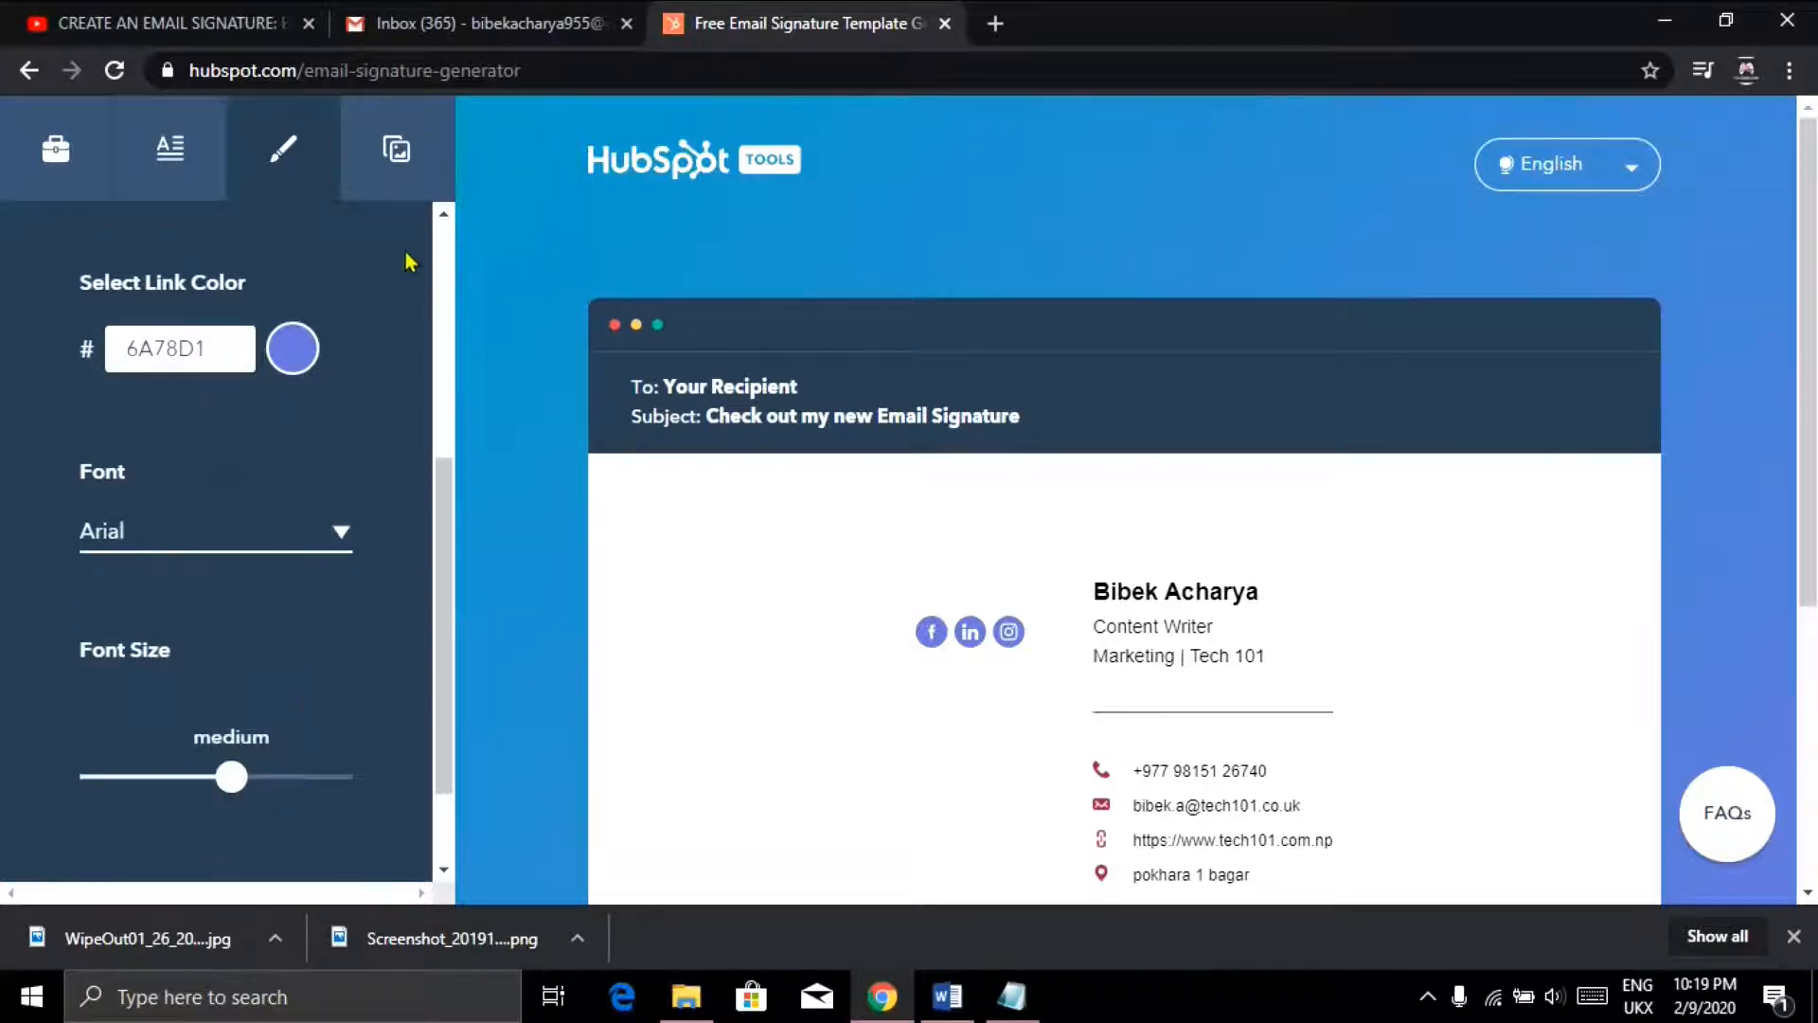
Copy the Google Drive image link from the Notepad file into the signature's Profile Picture field
left_click(399, 176)
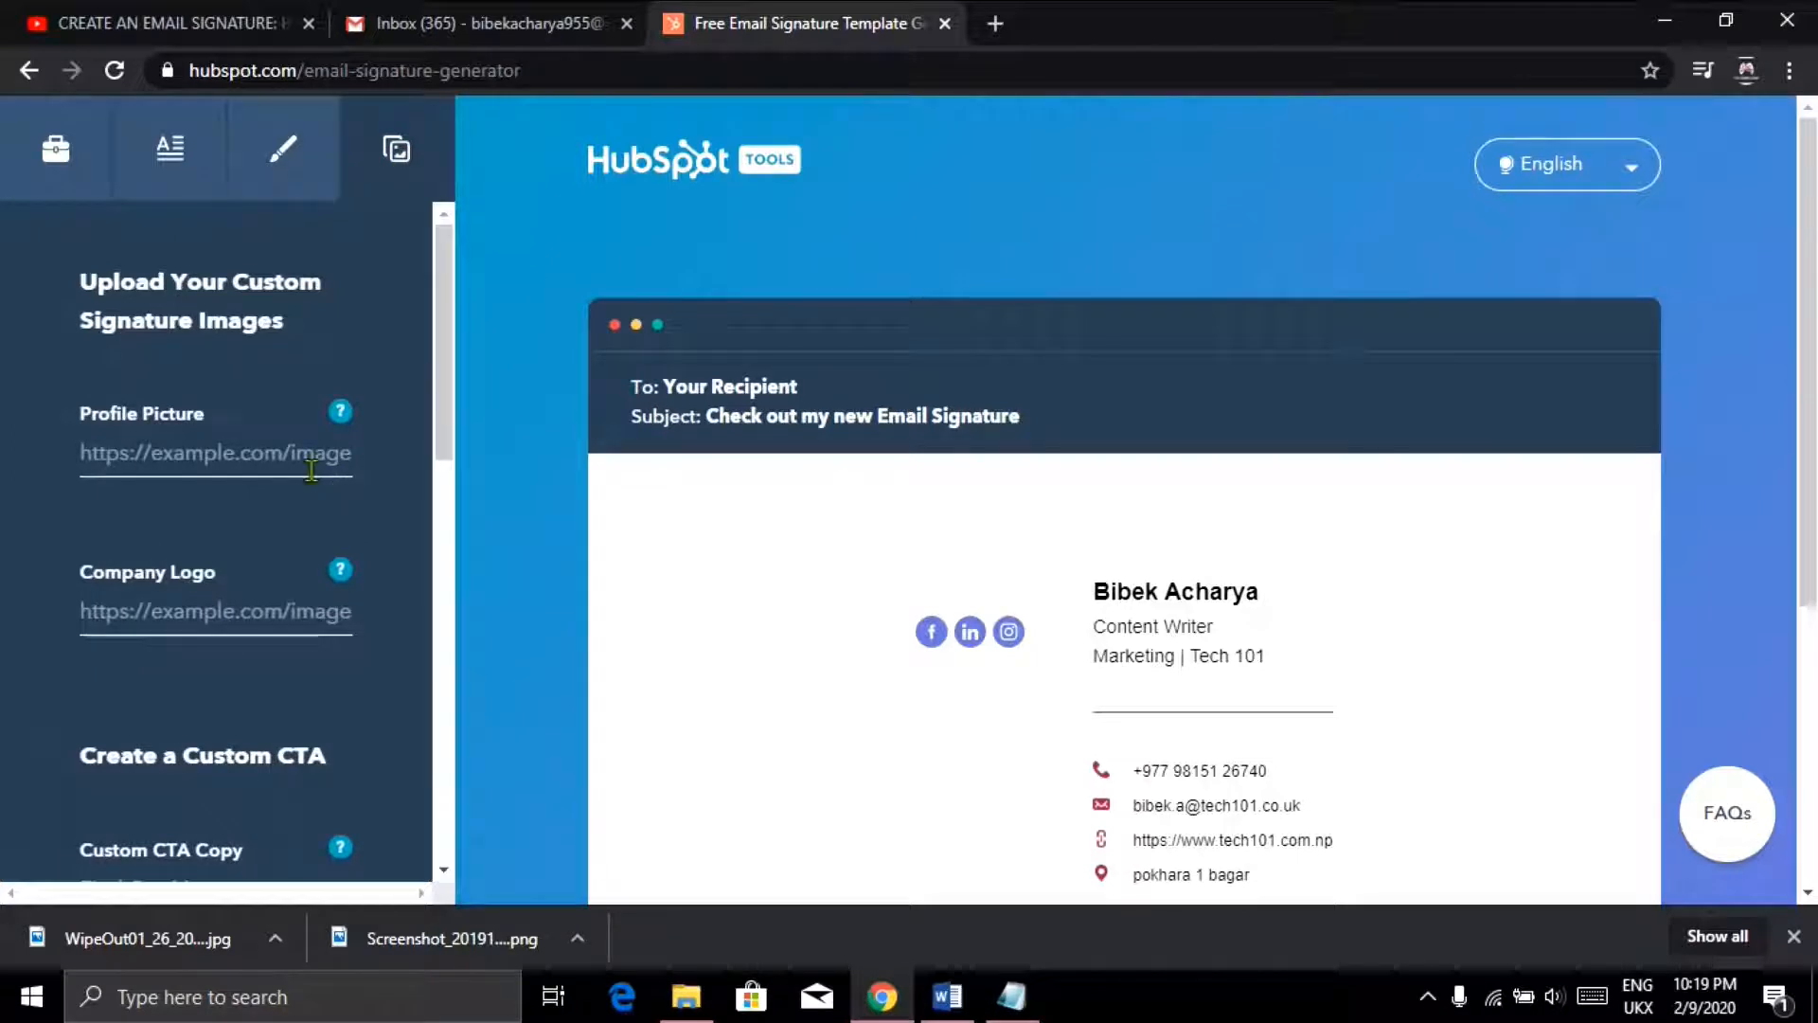
left_click(257, 460)
left_click(1011, 996)
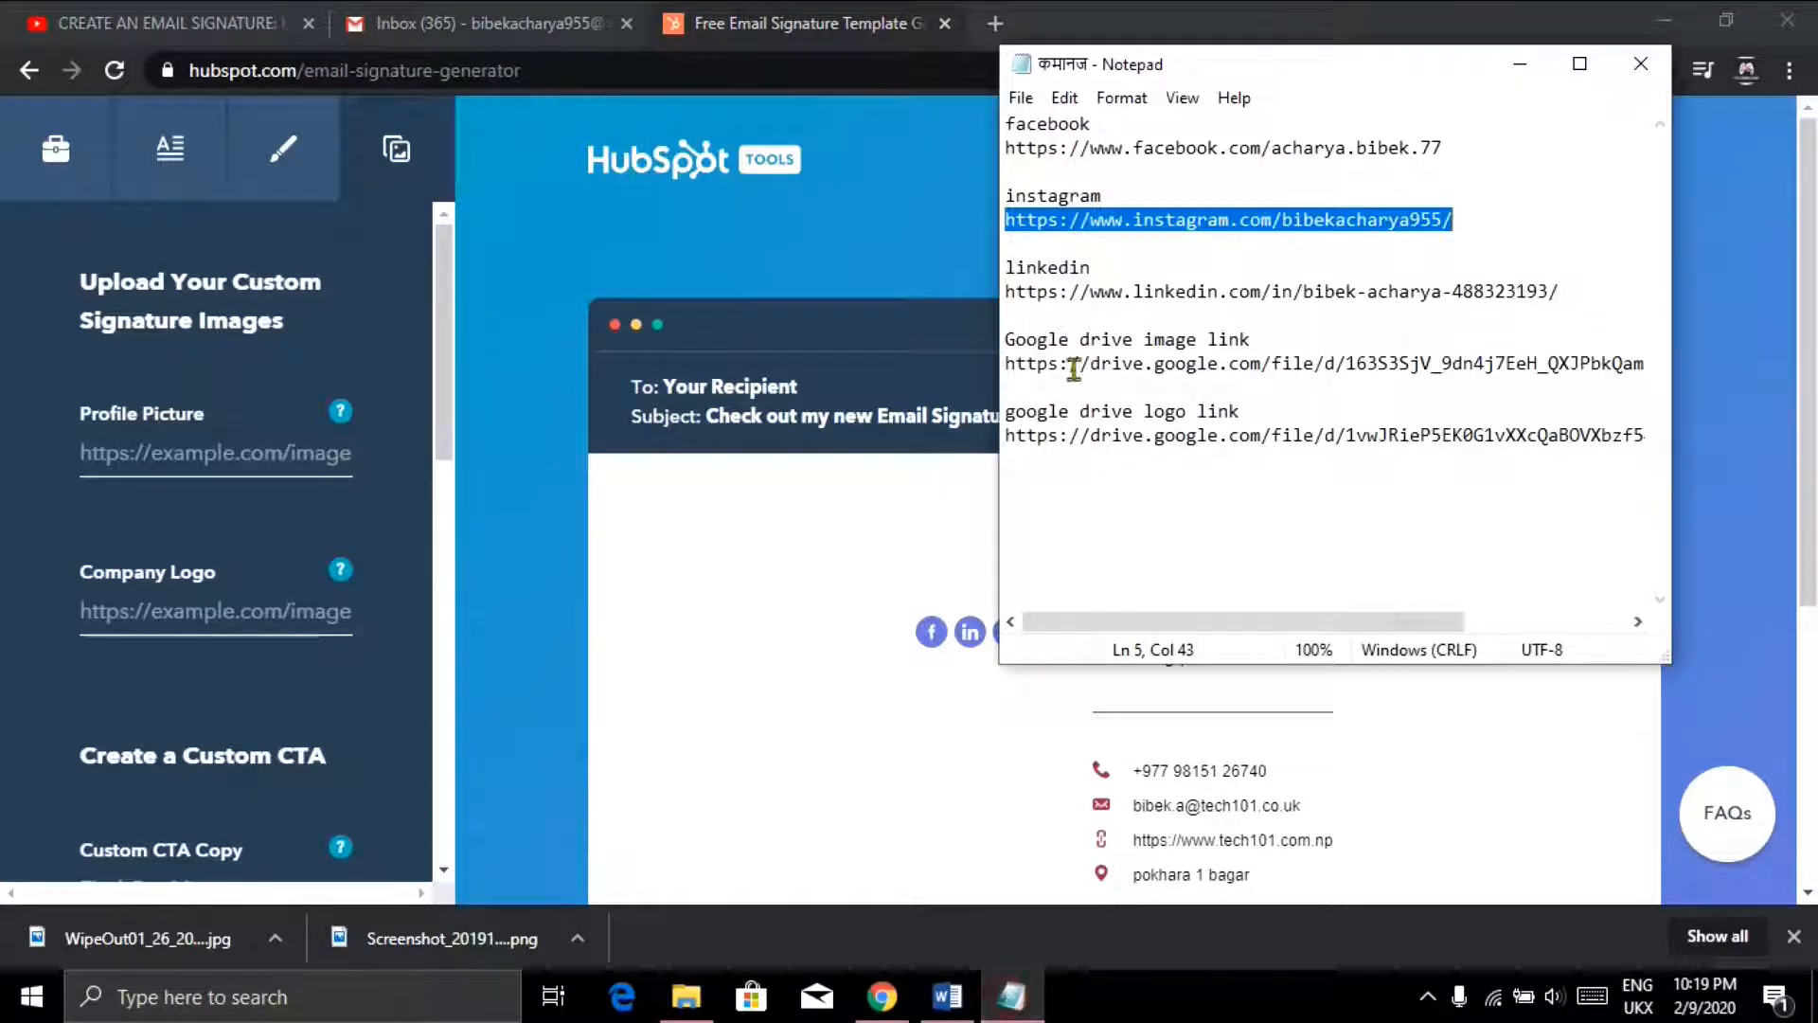
left_click_drag(1010, 364, 1703, 352)
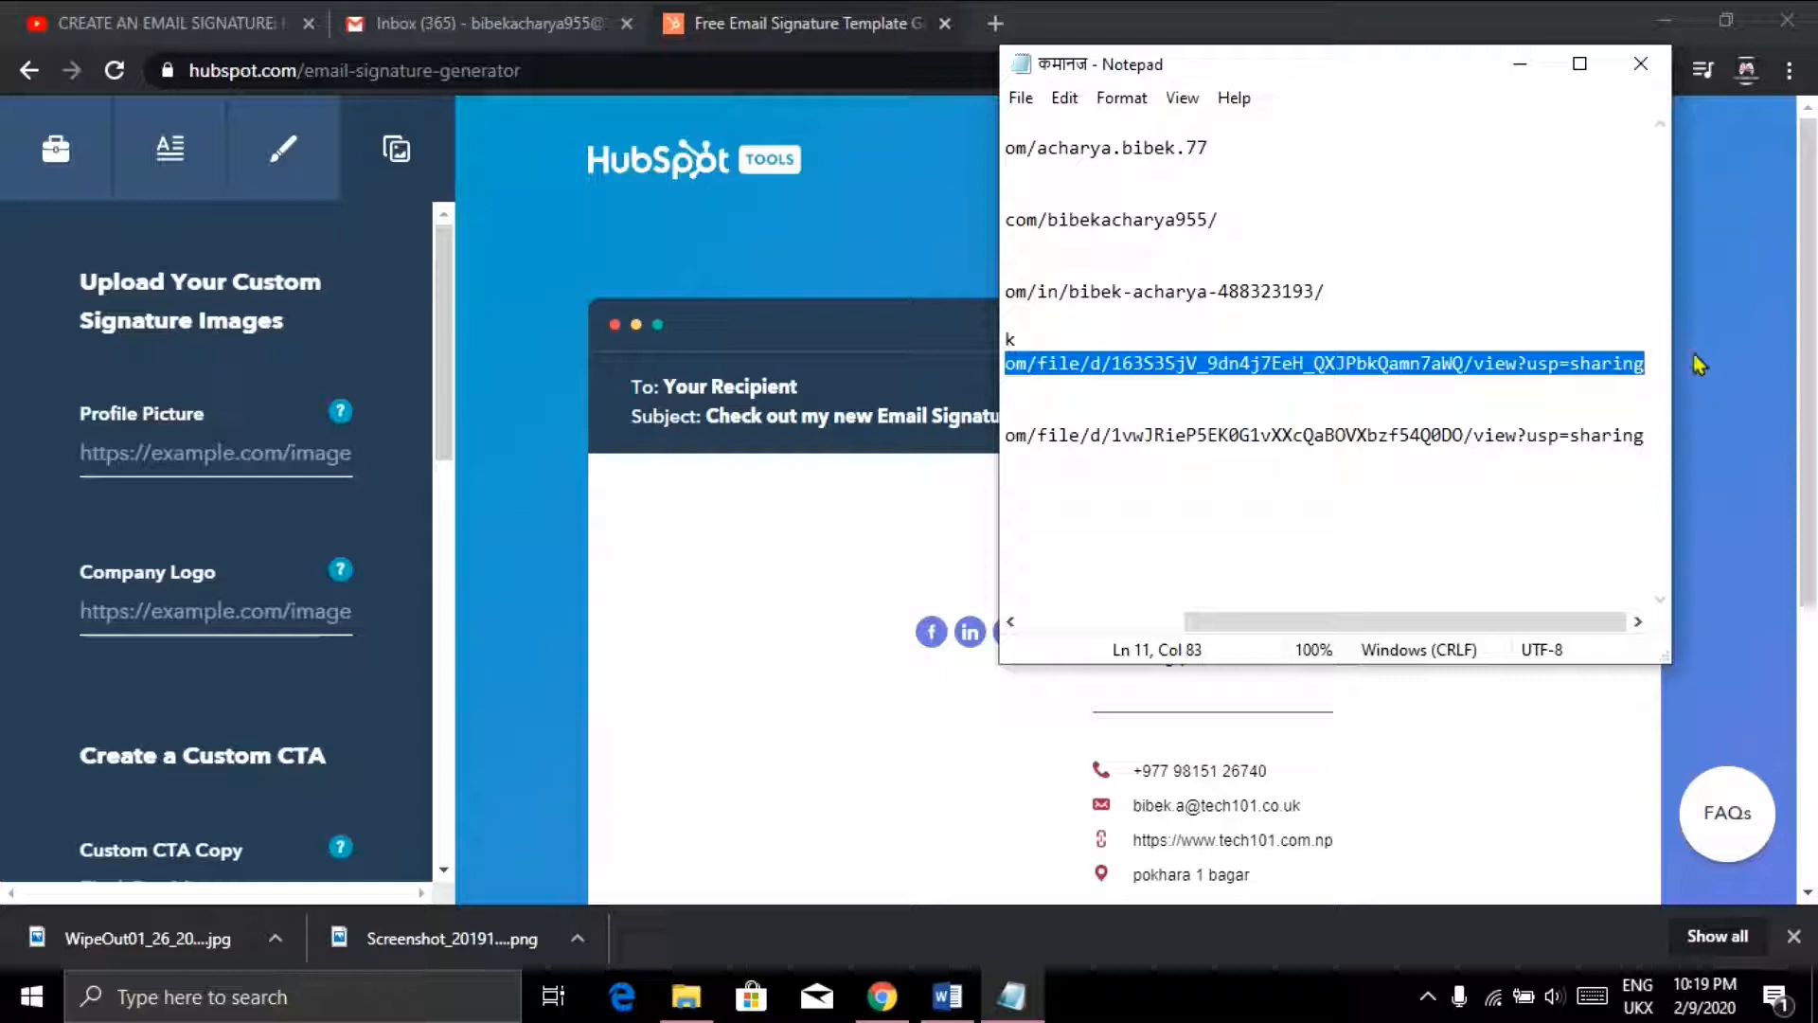
left_click(268, 451)
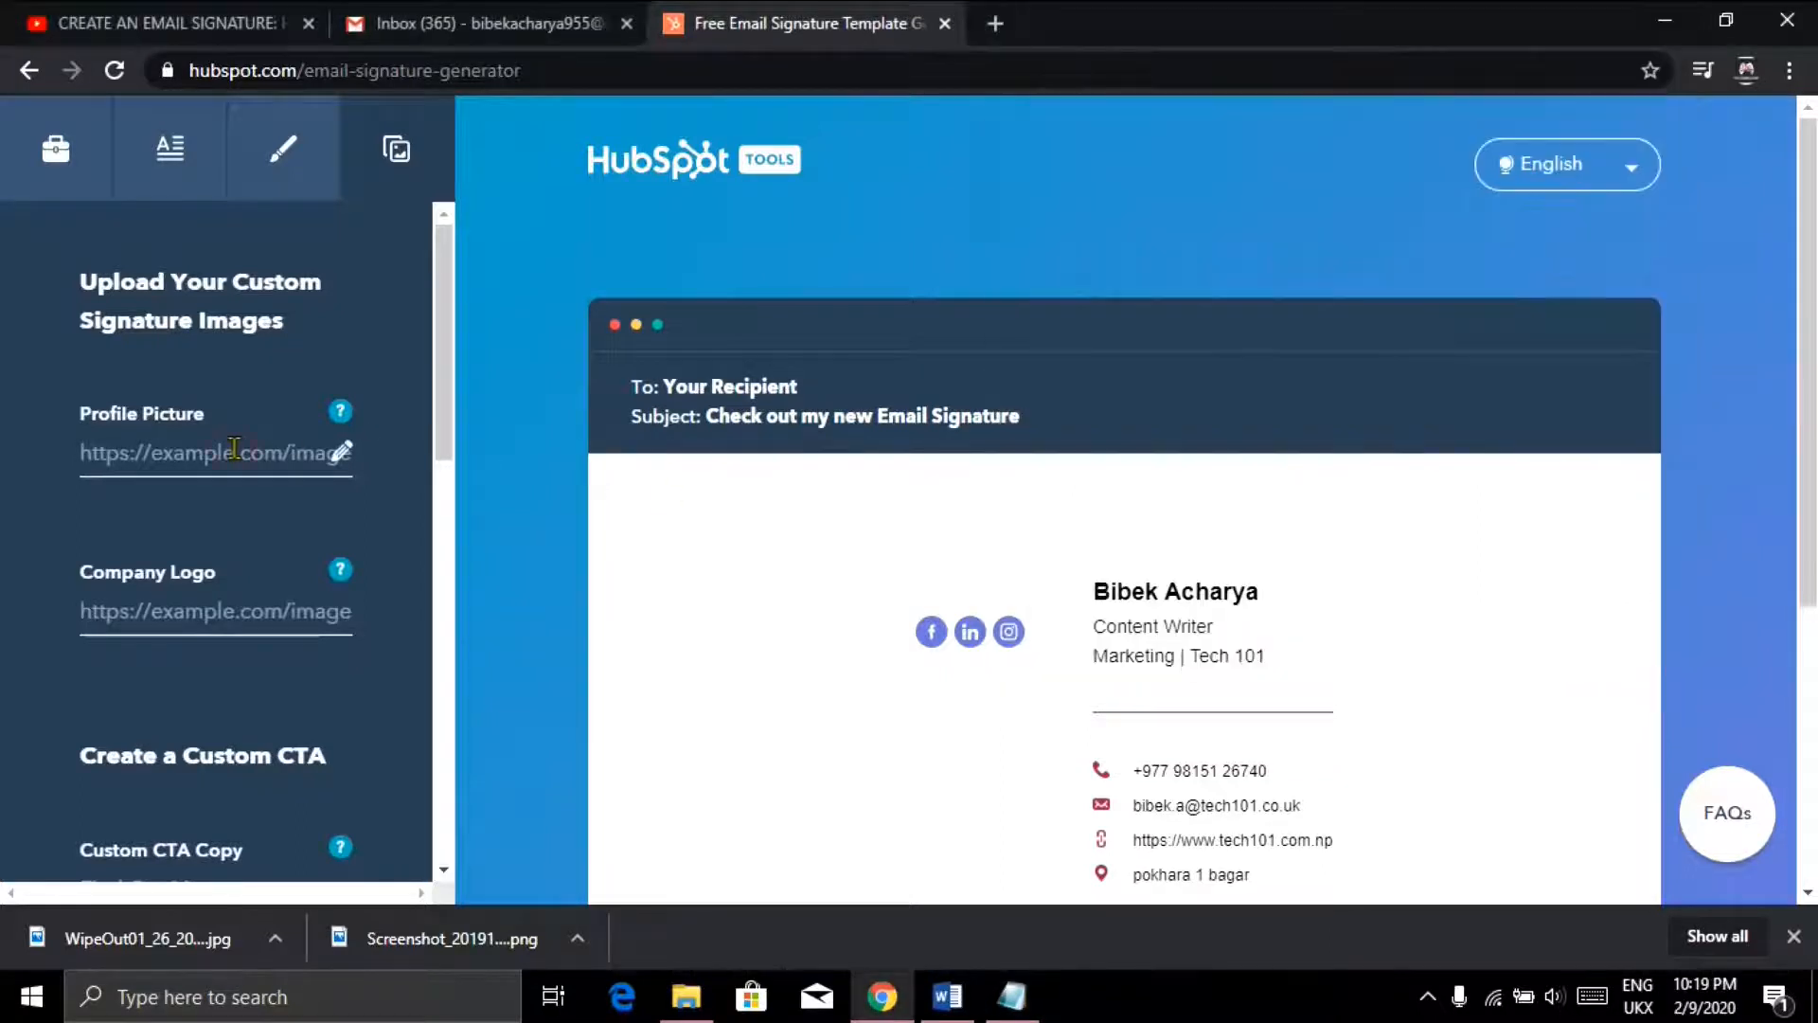
key("ctrl+v")
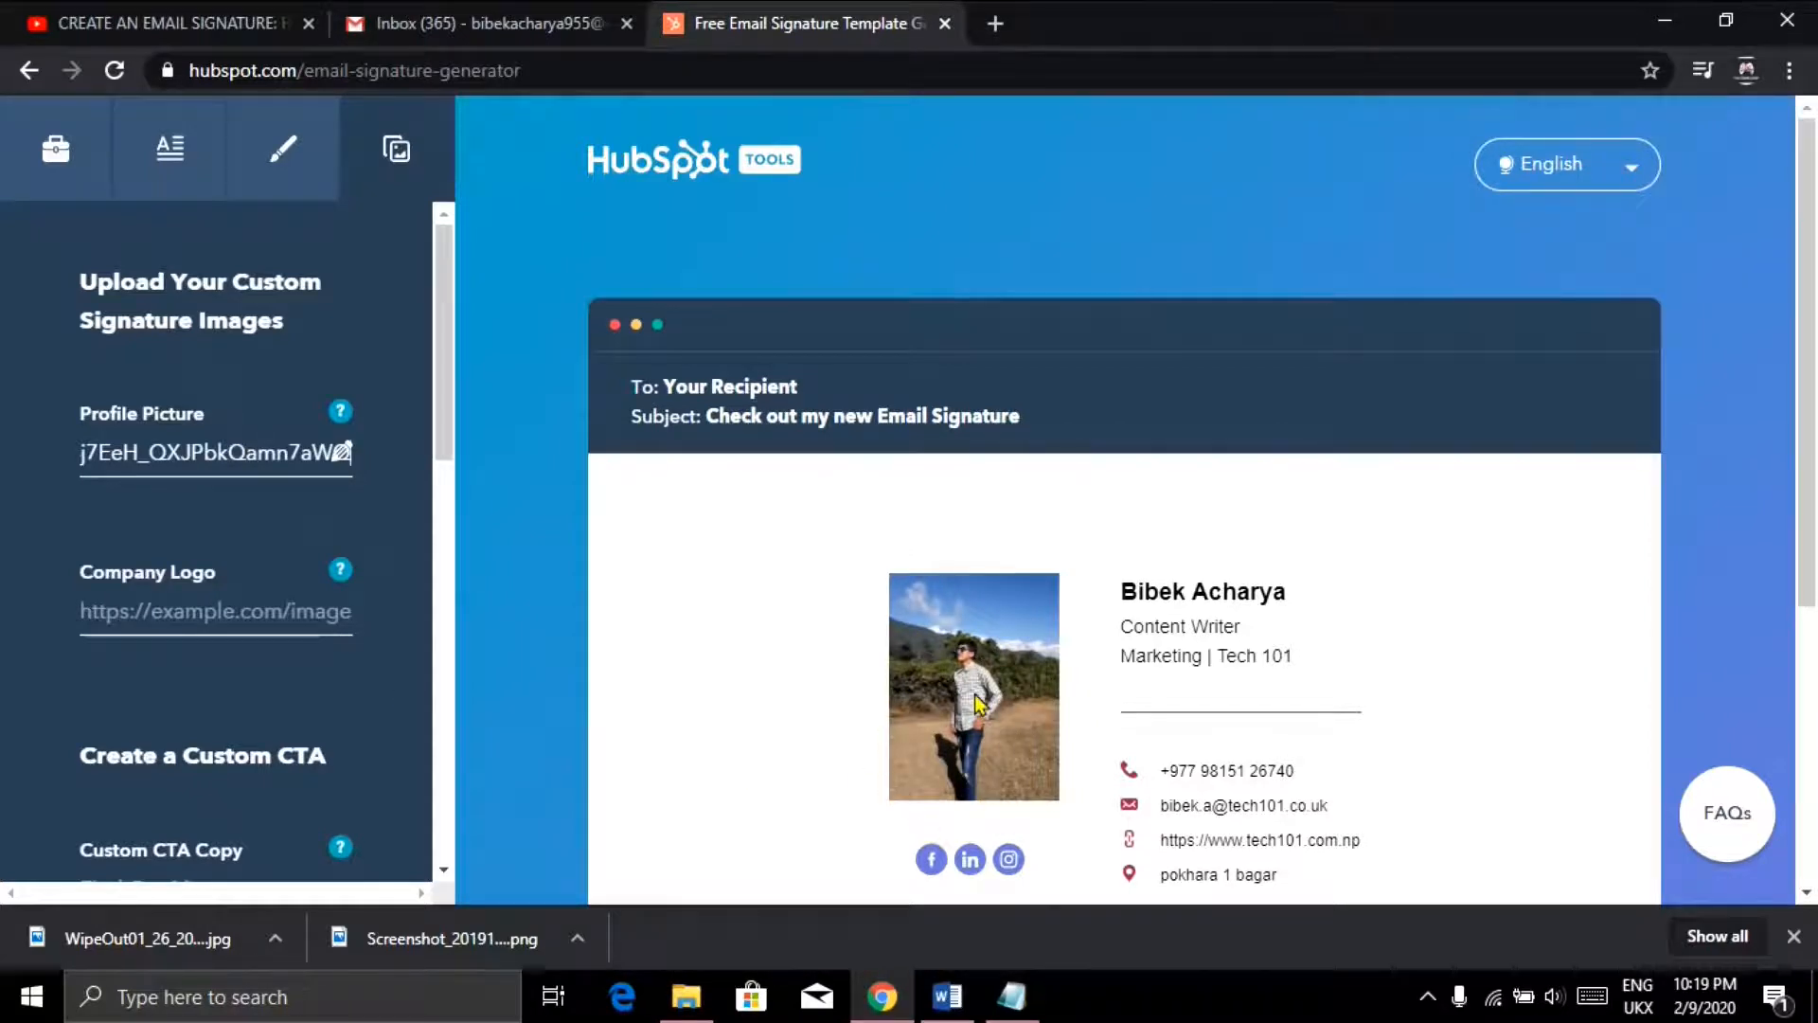
Copy the Google Drive logo link from the Notepad file into the signature's Company Logo field
left_click(1012, 996)
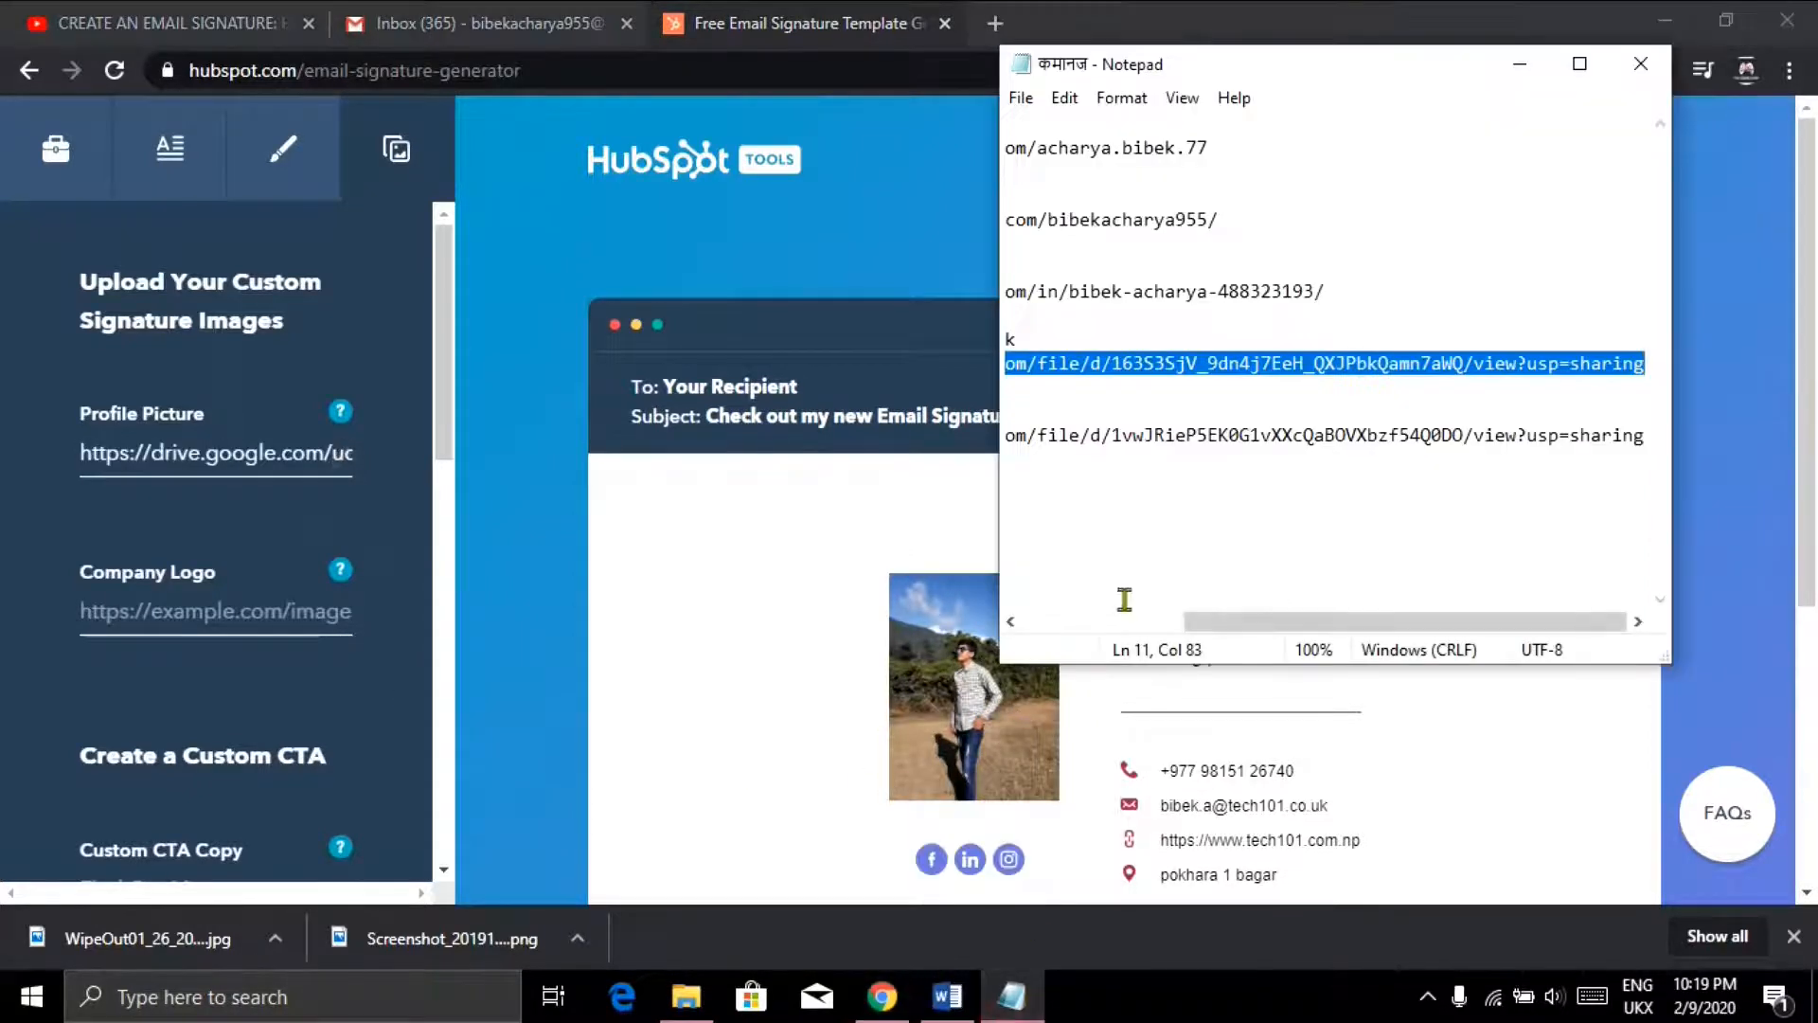
scroll(1091, 484, "left", 5)
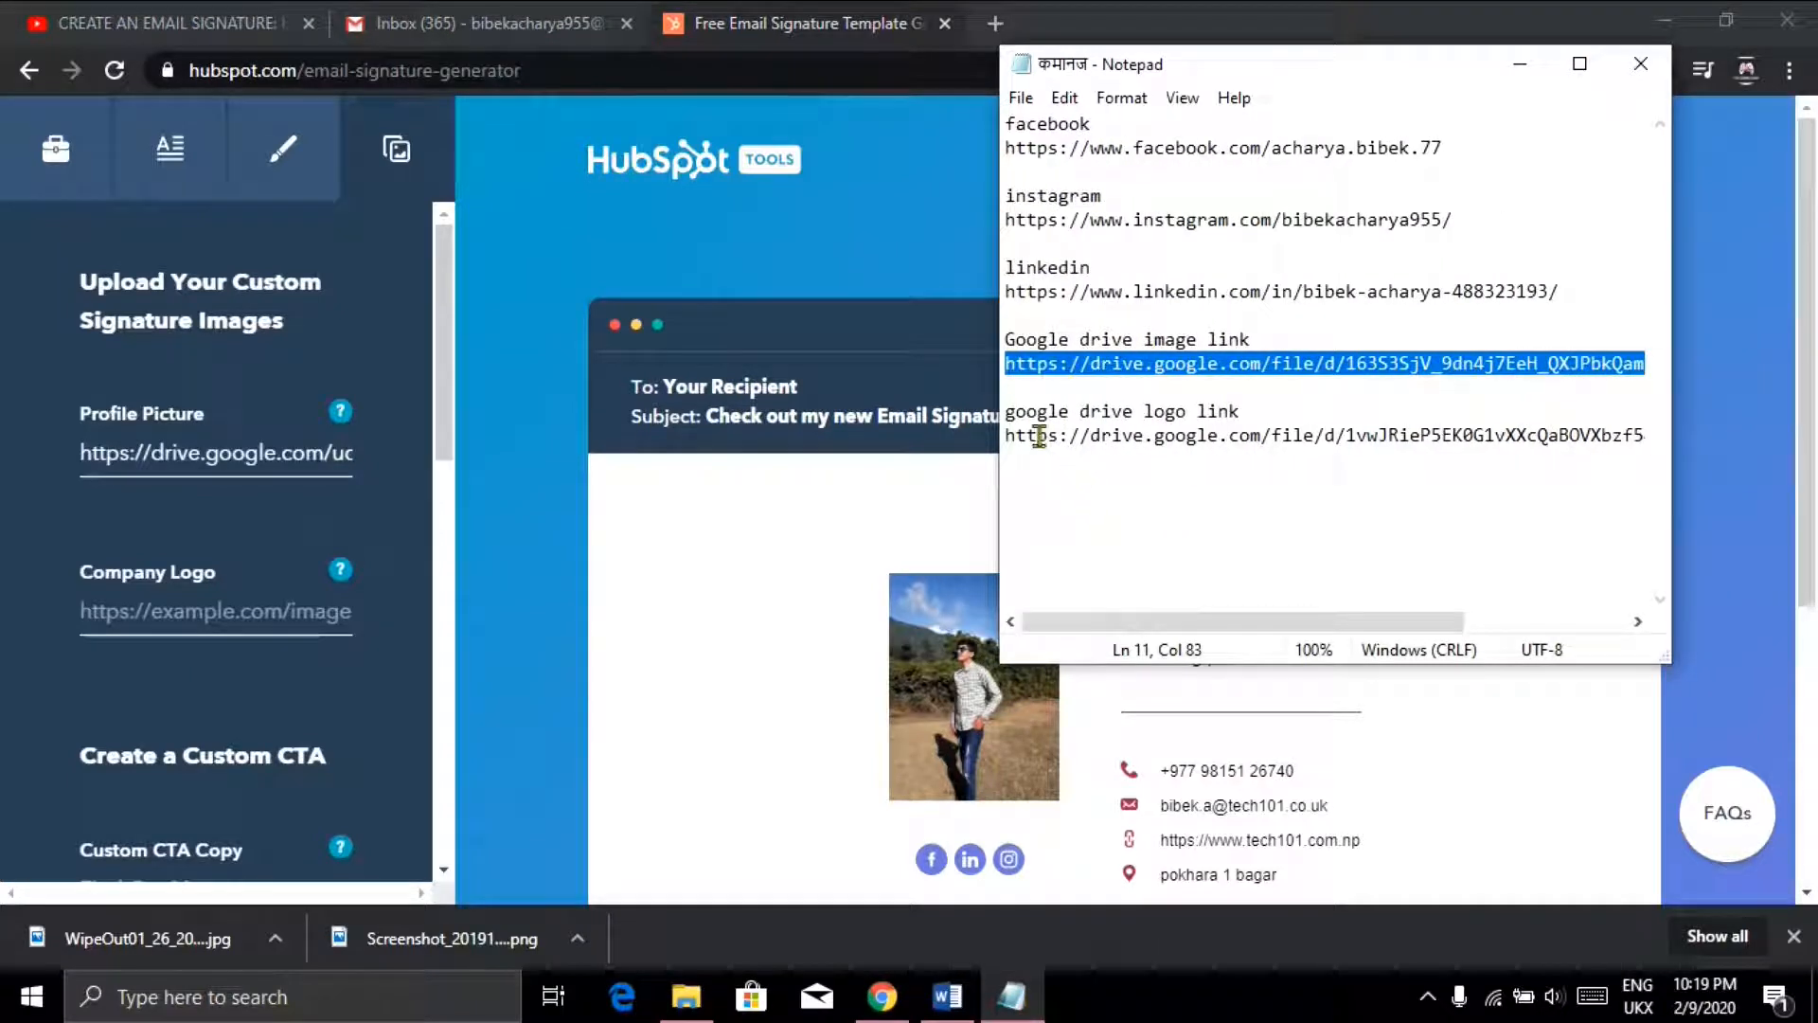
left_click_drag(1011, 436, 1688, 460)
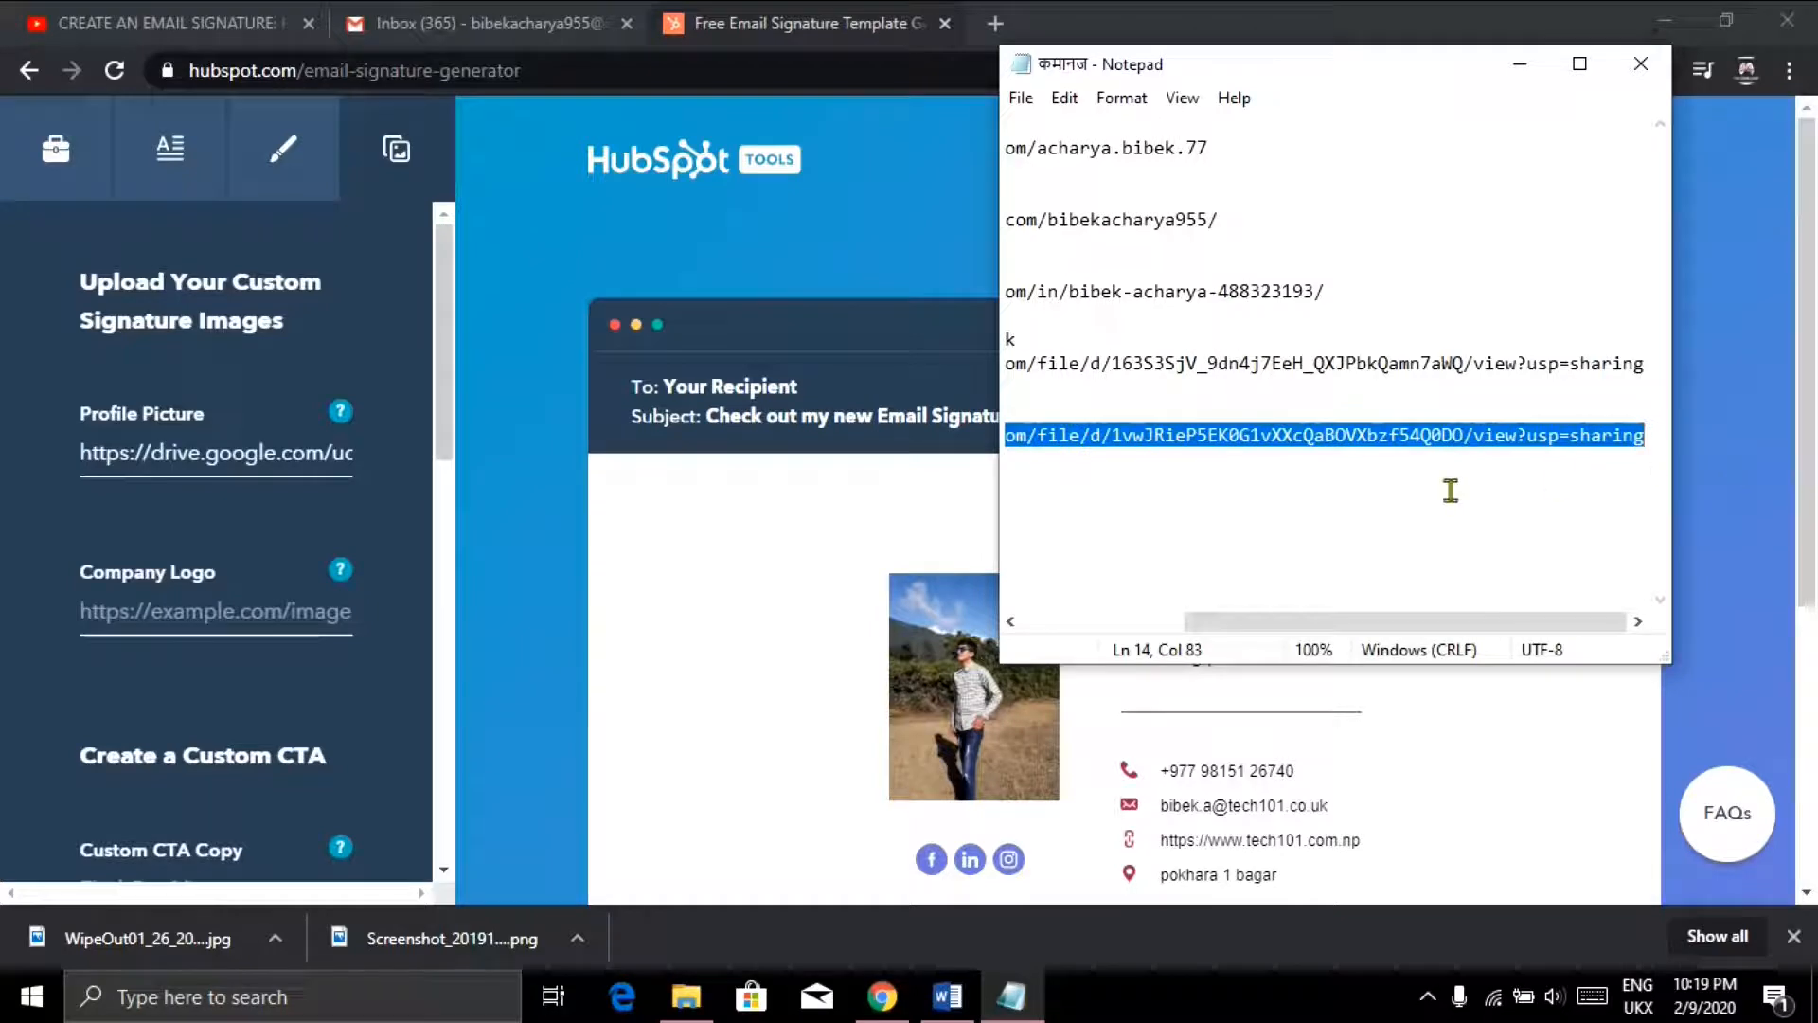
left_click(218, 609)
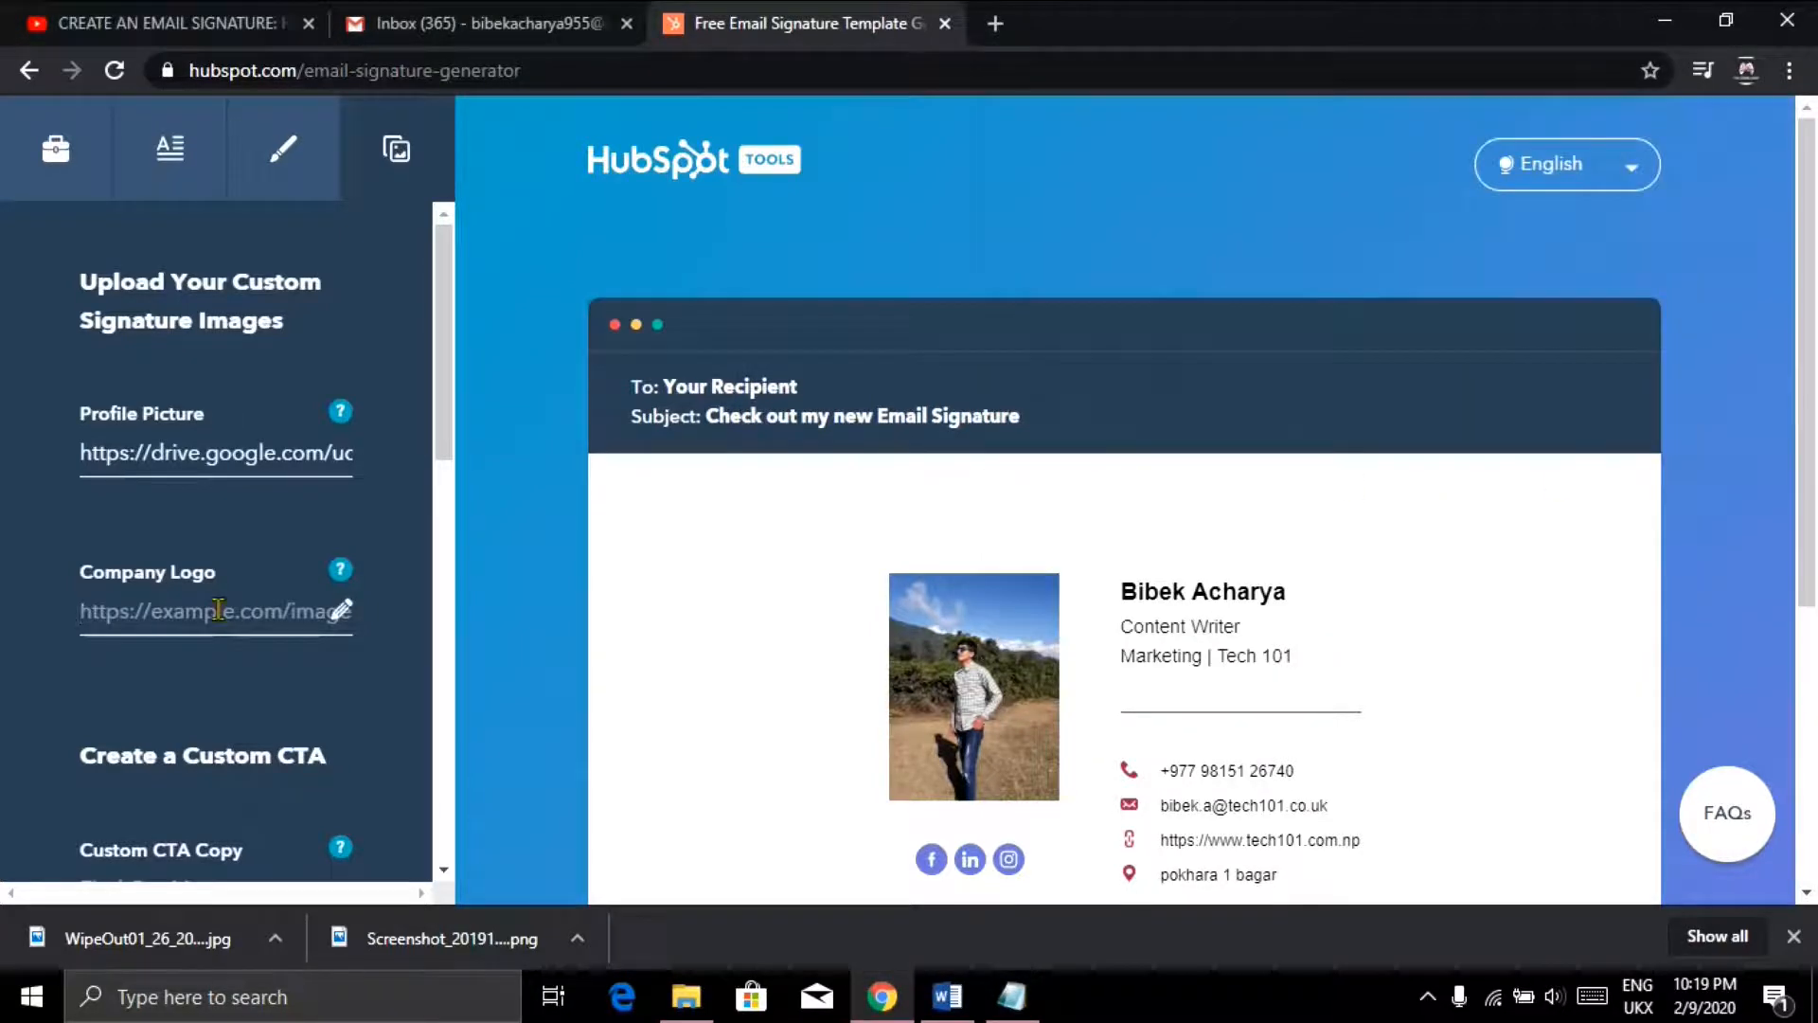
key("ctrl+v")
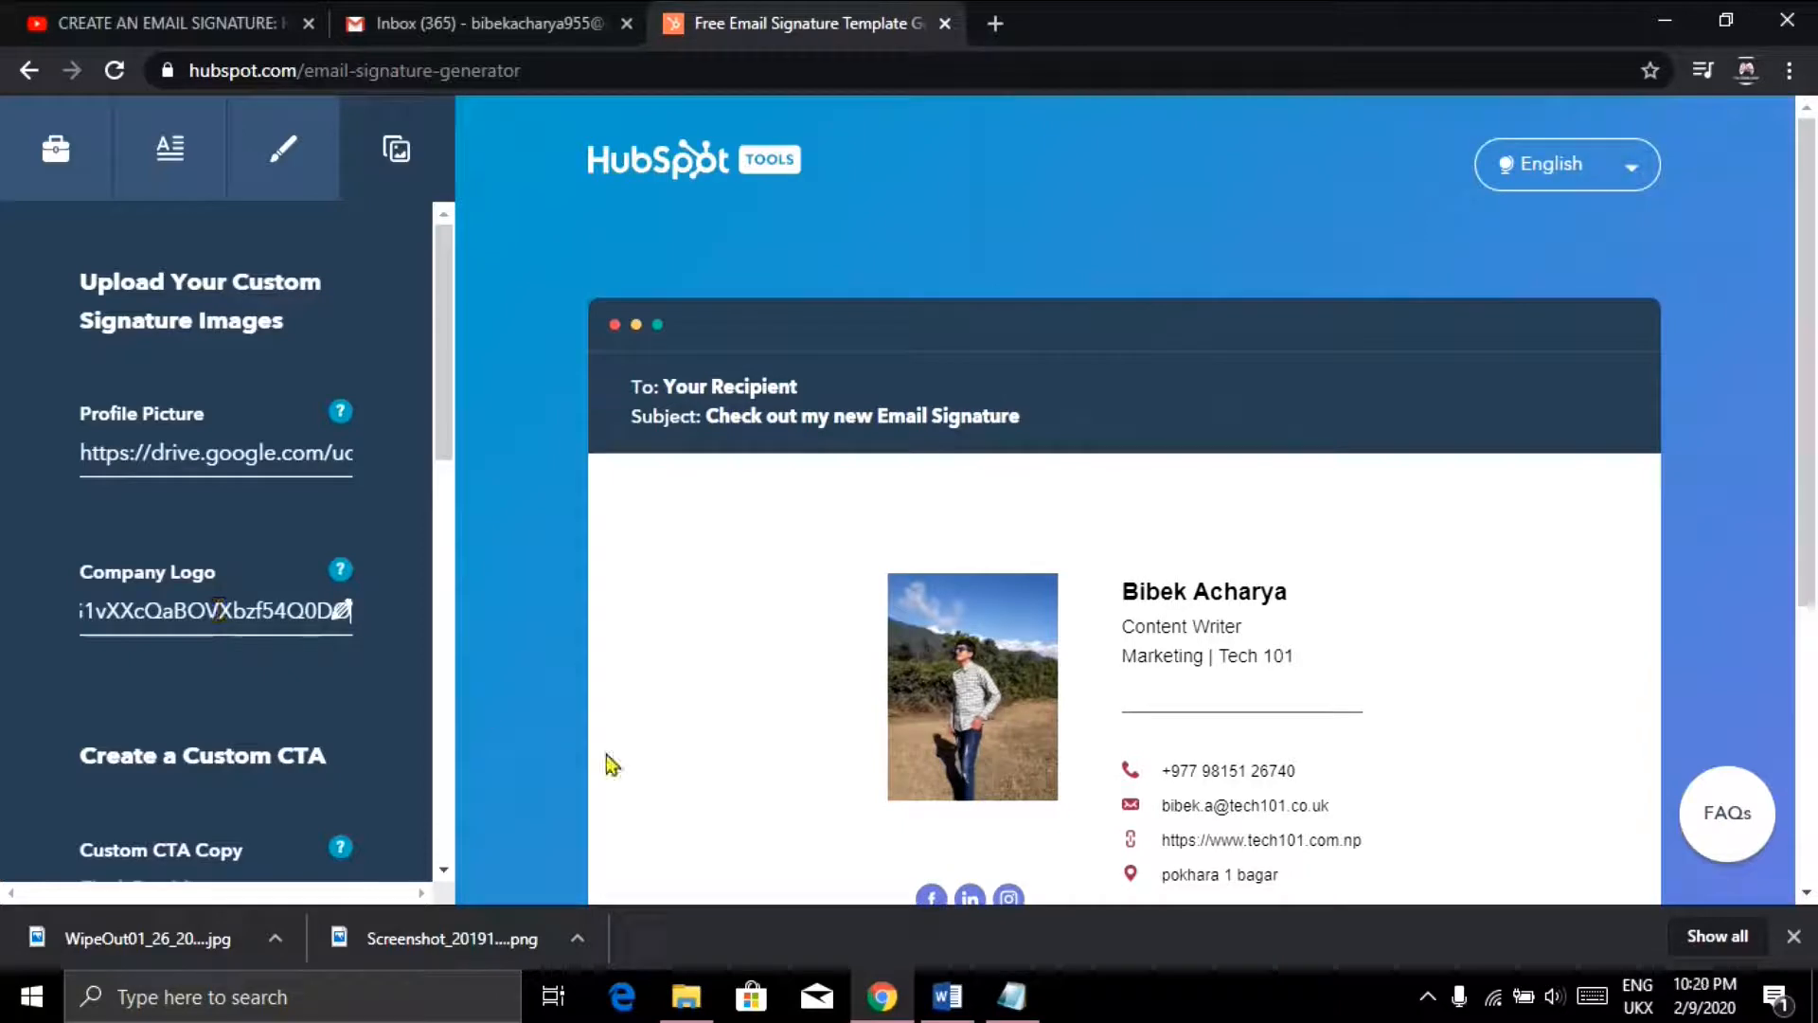
Create the signature from the completed details and copy the finished signature to the clipboard
scroll(912, 792, "down", 4)
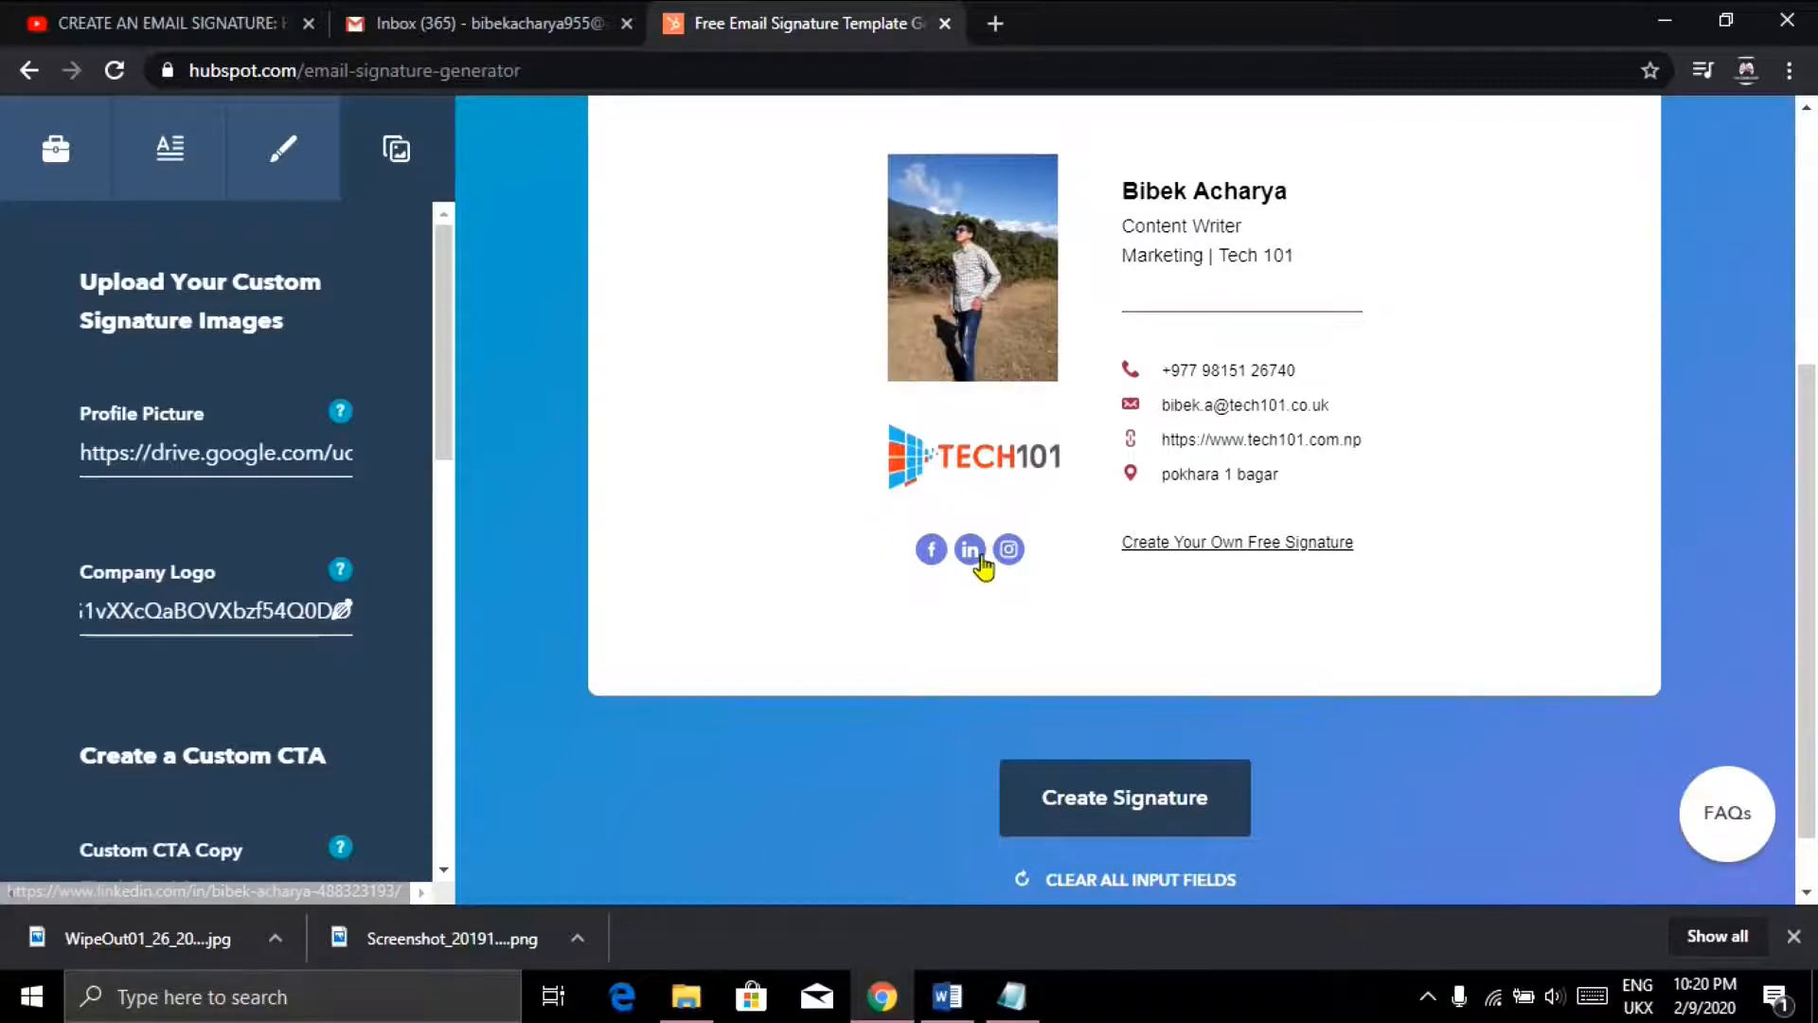
scroll(982, 458, "up", 2)
scroll(982, 459, "down", 2)
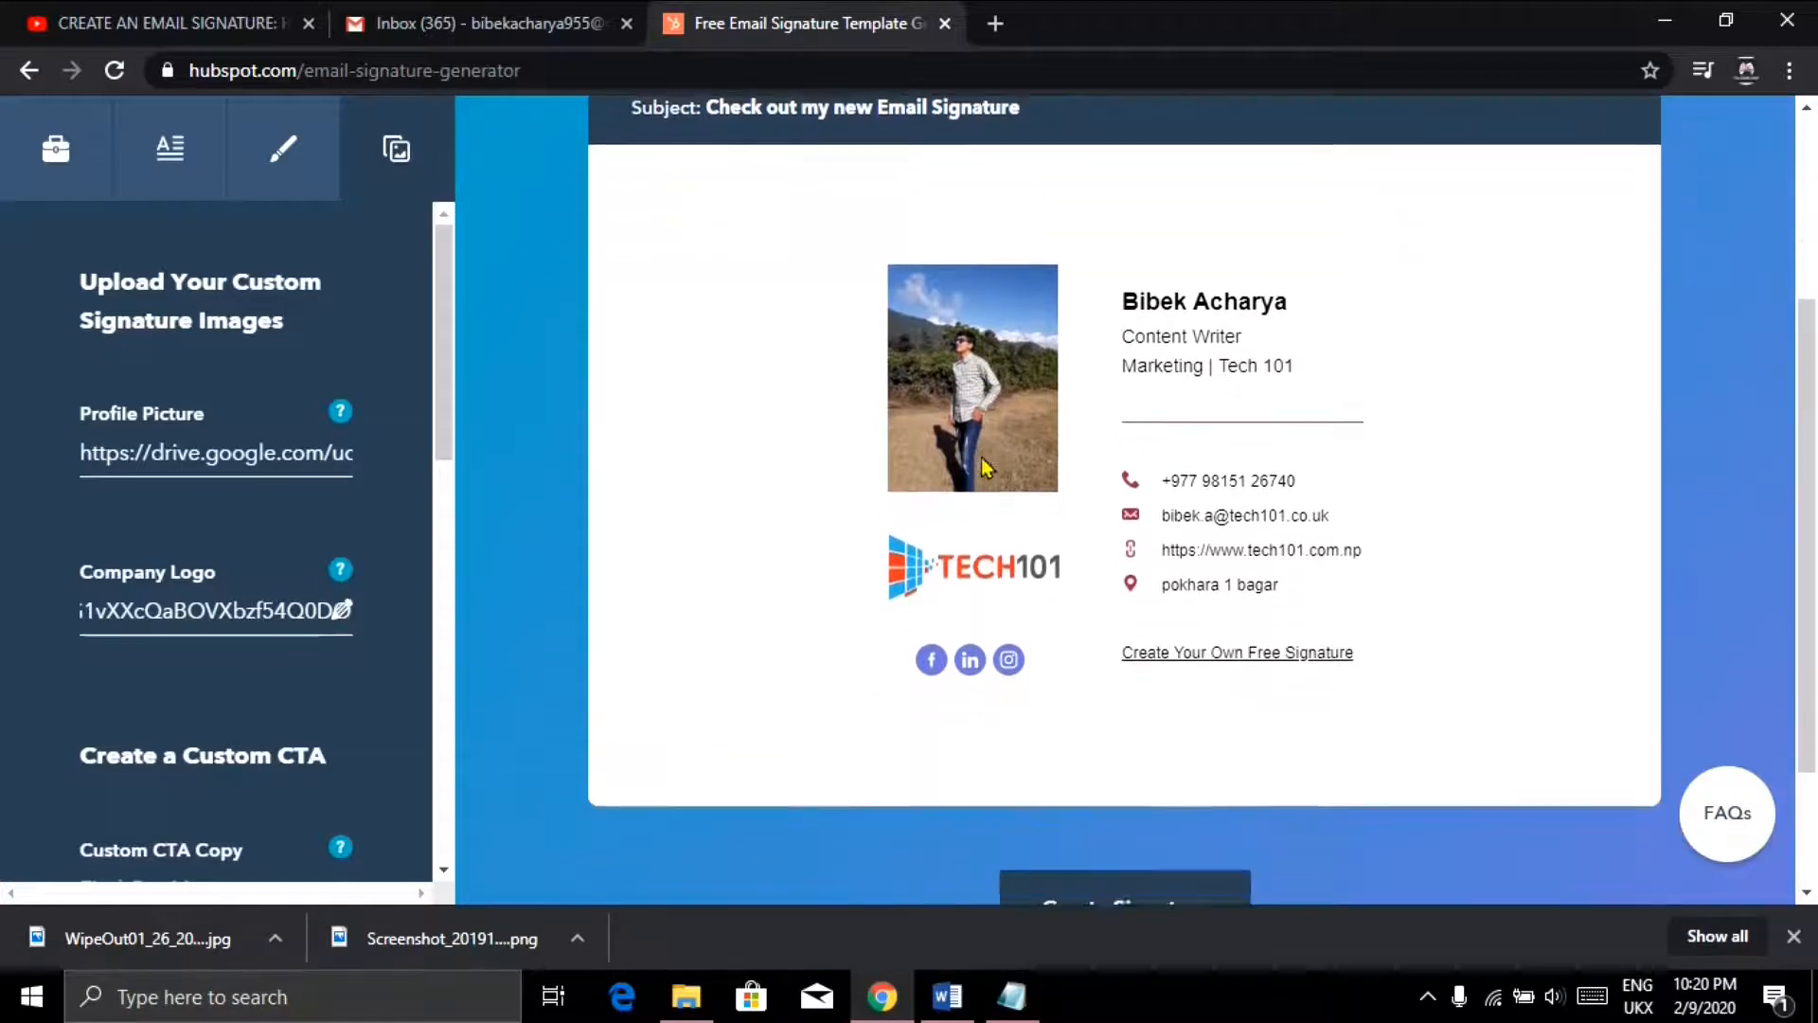
left_click(1160, 855)
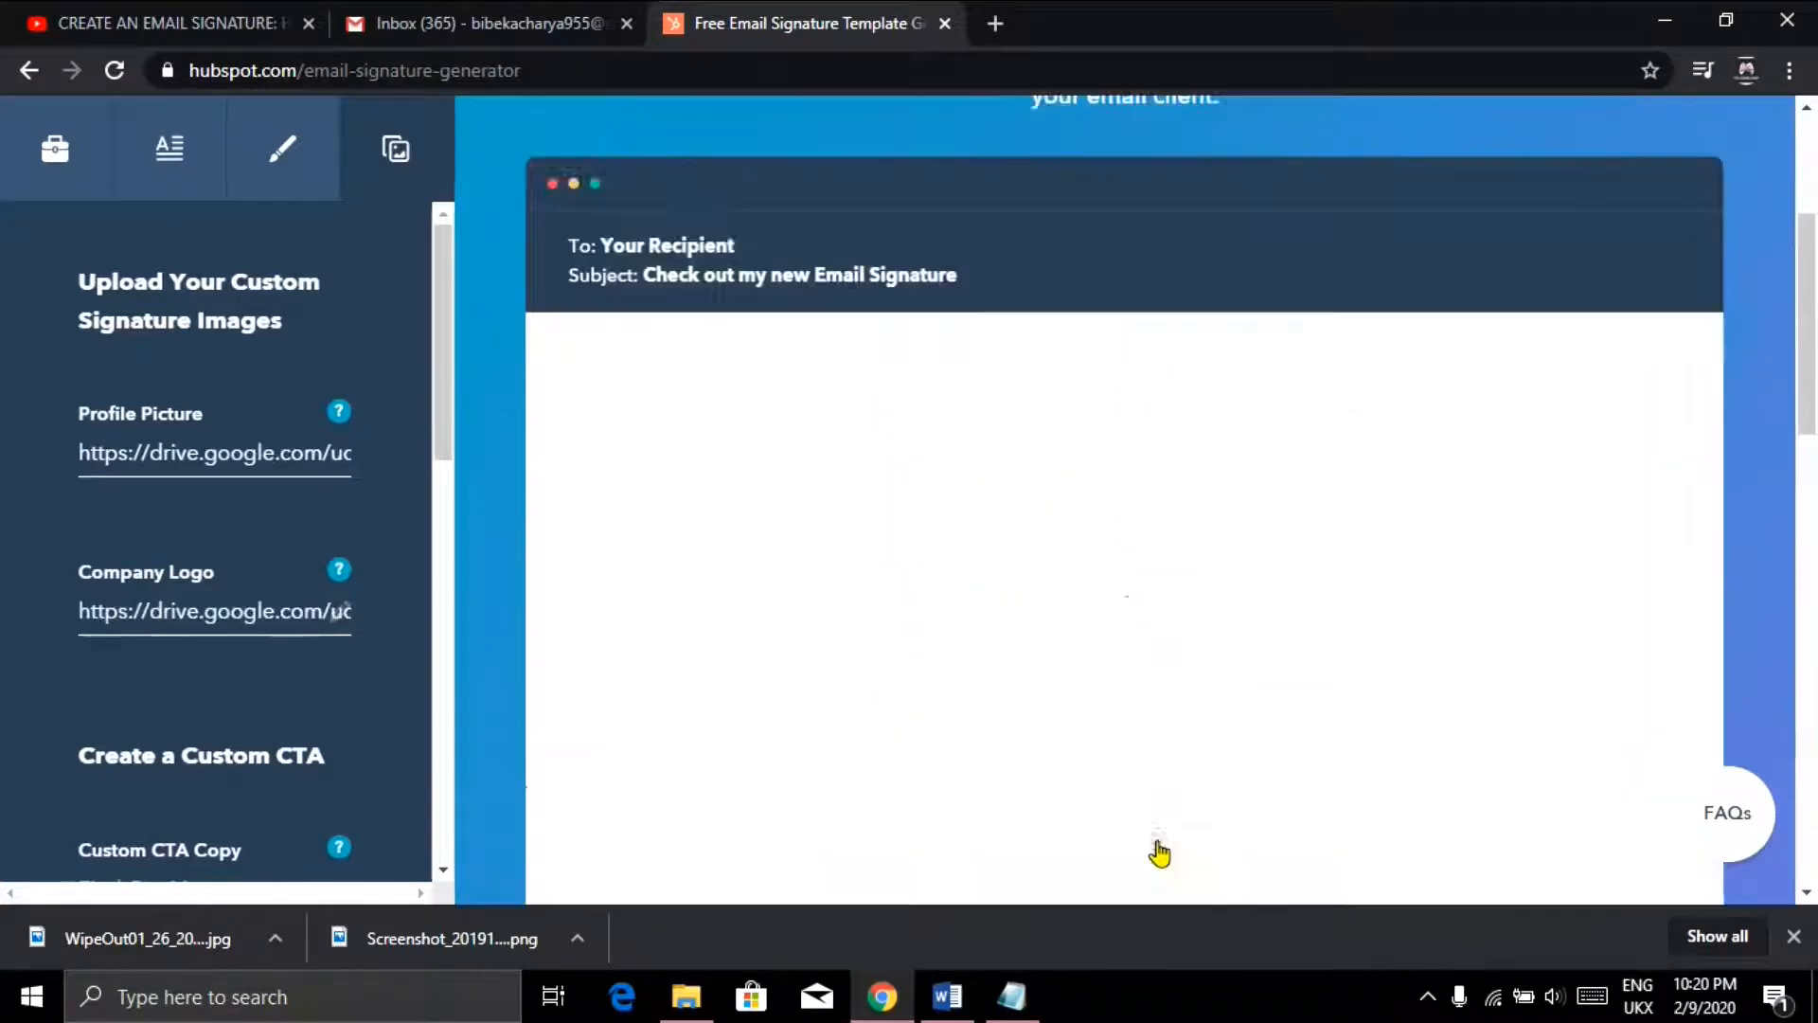
scroll(1098, 751, "down", 5)
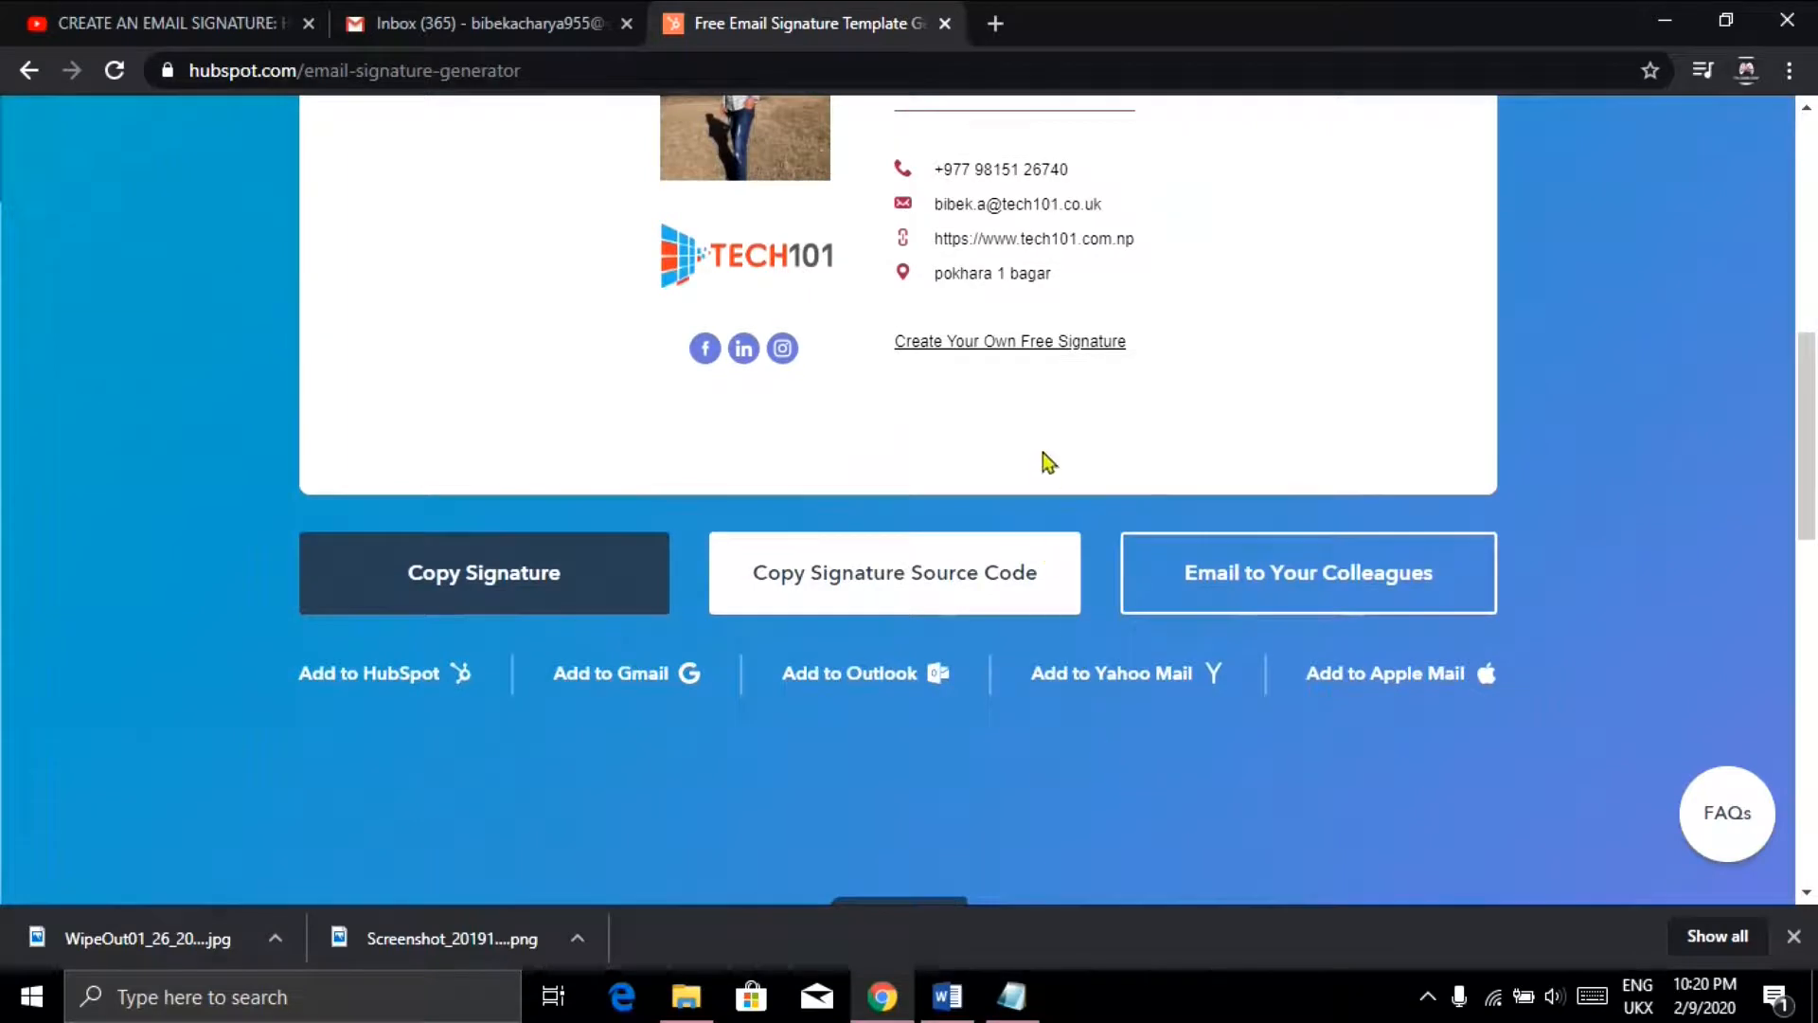
scroll(1042, 451, "up", 1)
scroll(1043, 452, "up", 2)
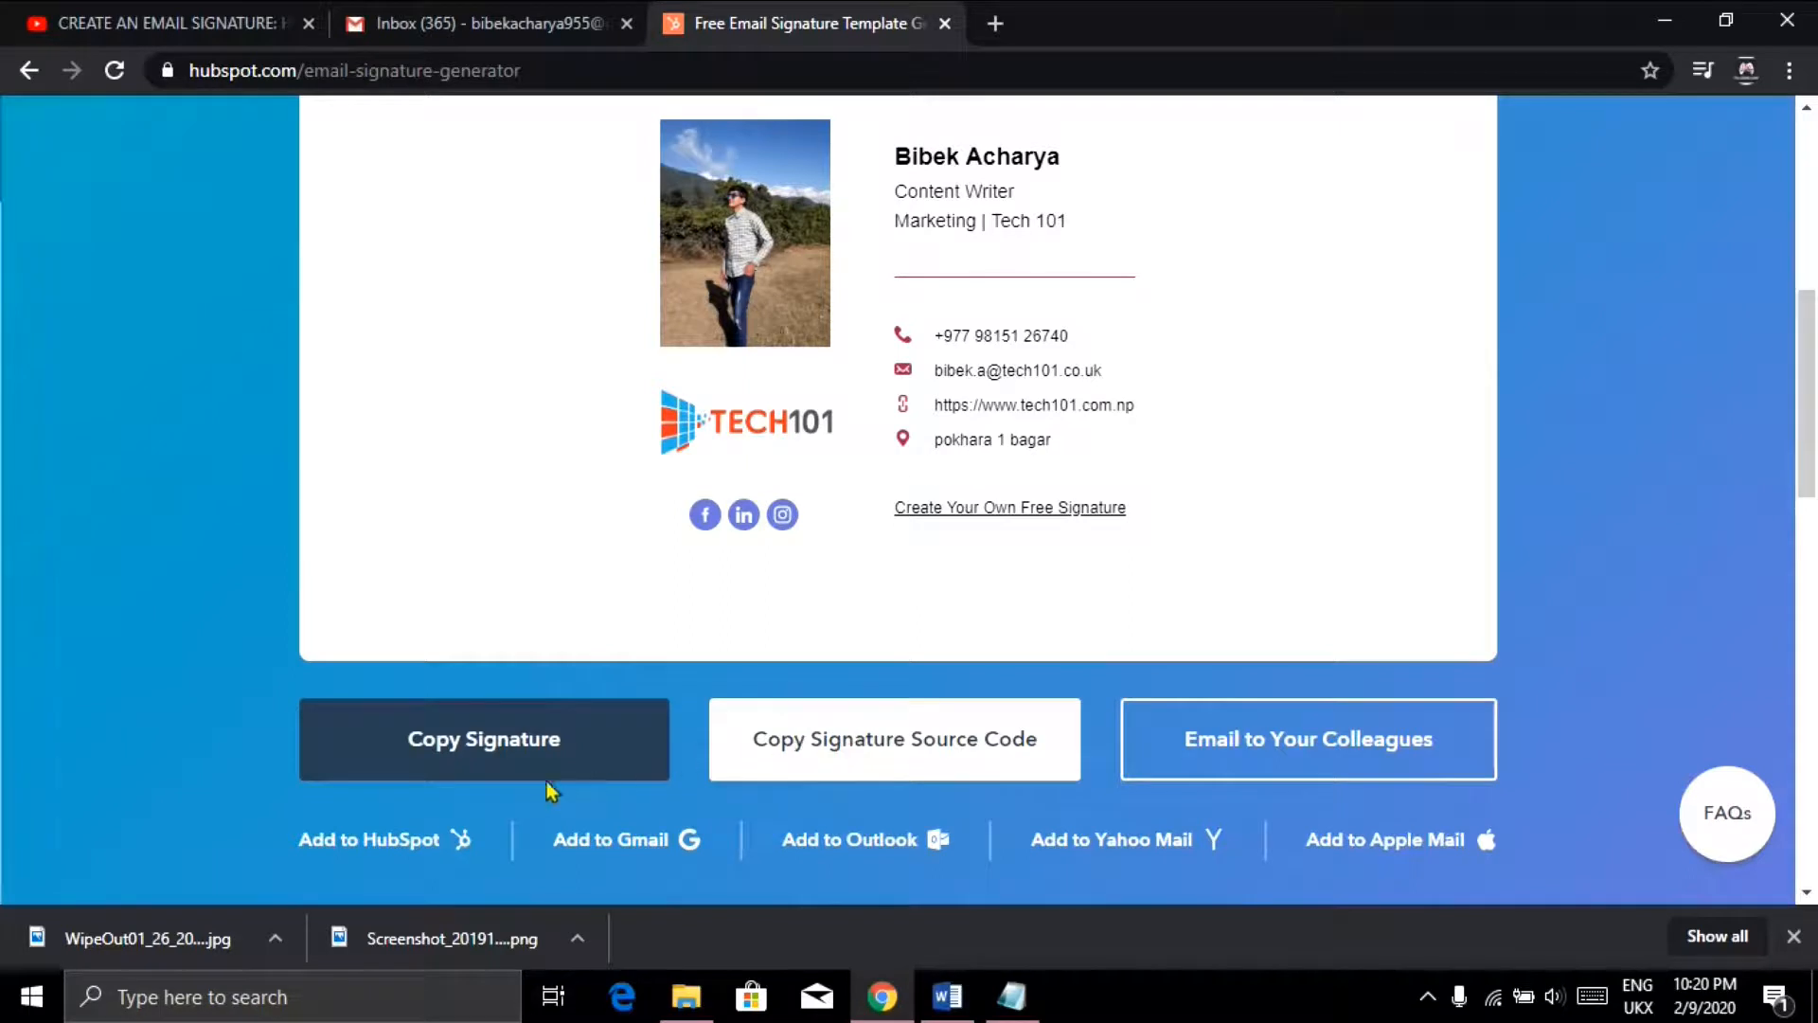
left_click(526, 751)
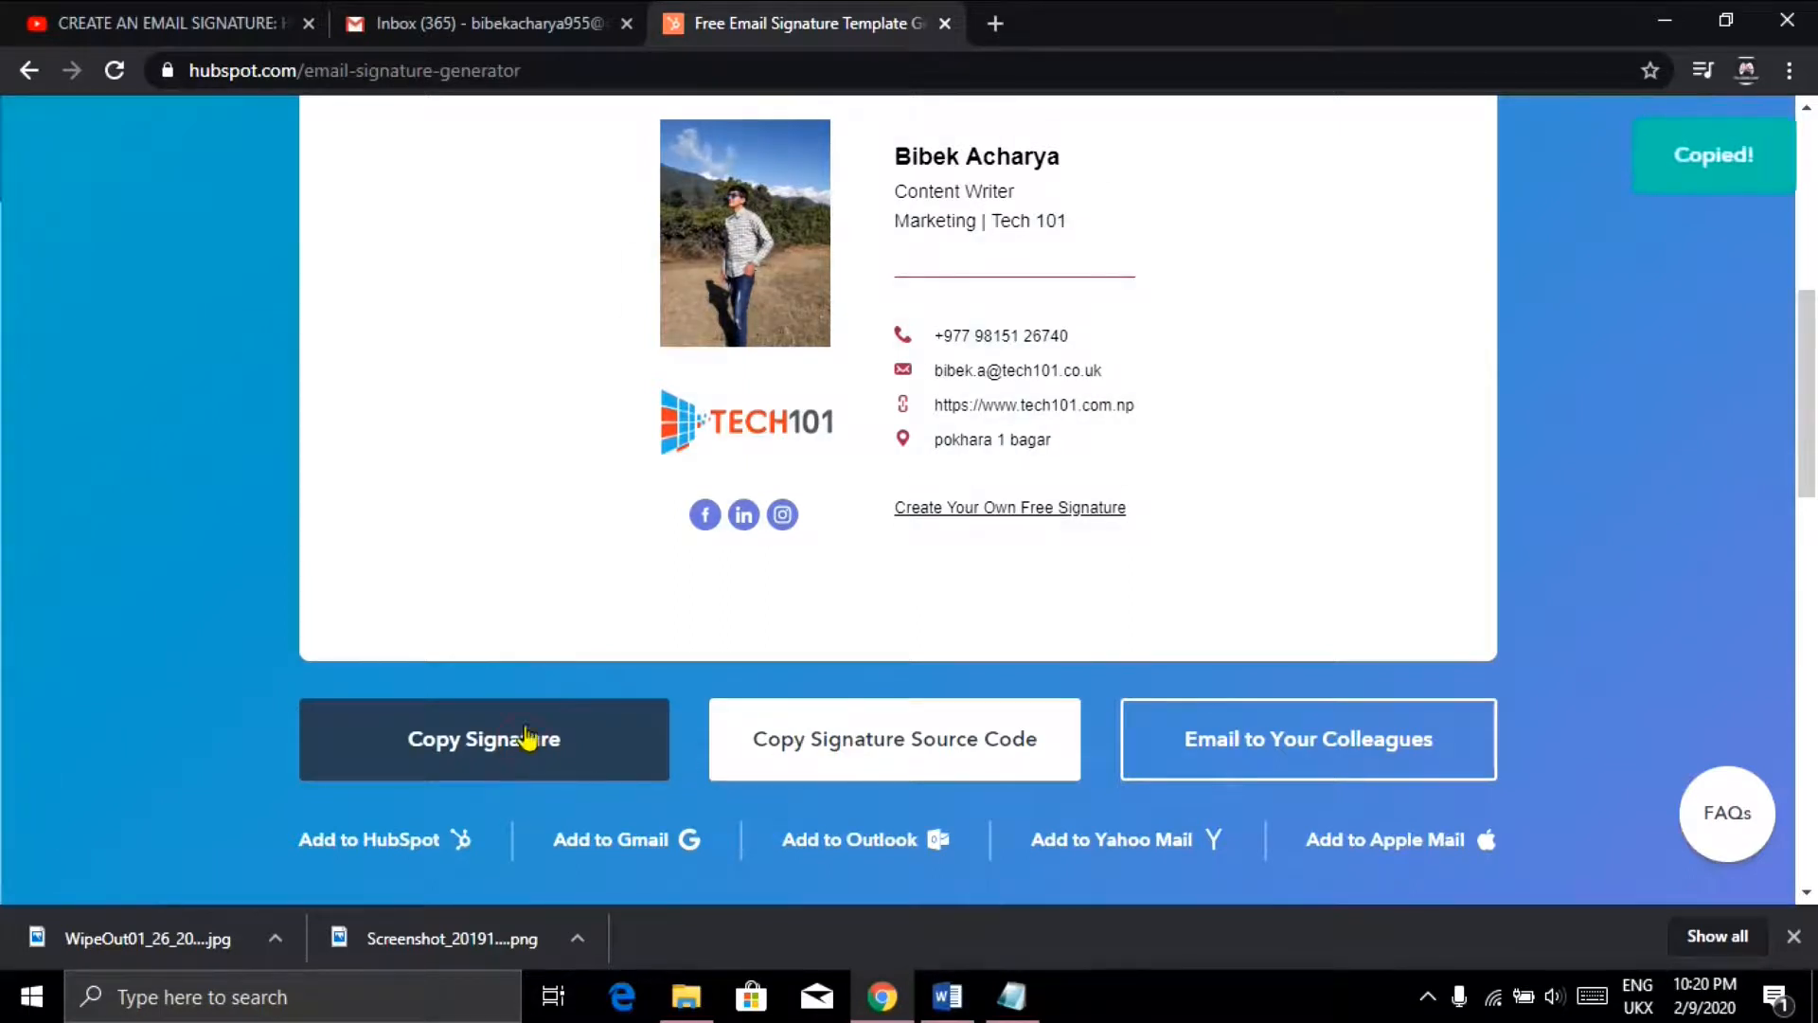
Switch to Gmail and paste the copied signature into the Signature box of the general settings
left_click(521, 18)
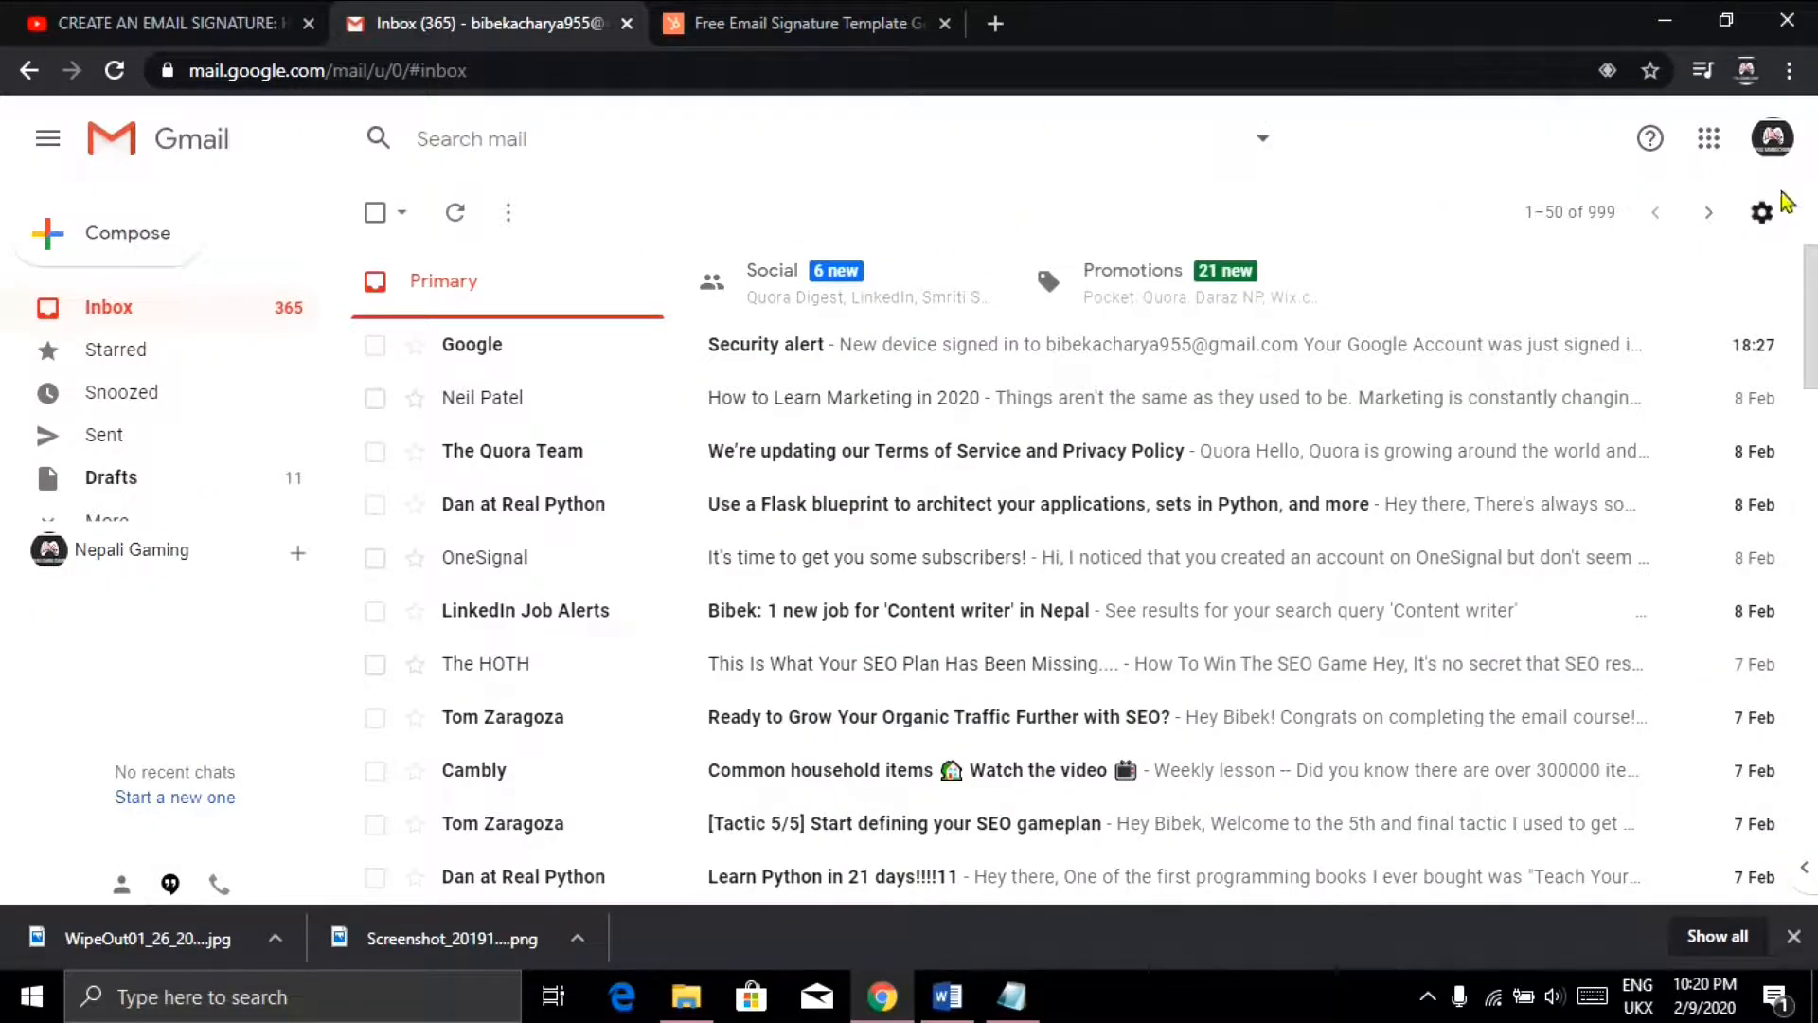
left_click(1763, 213)
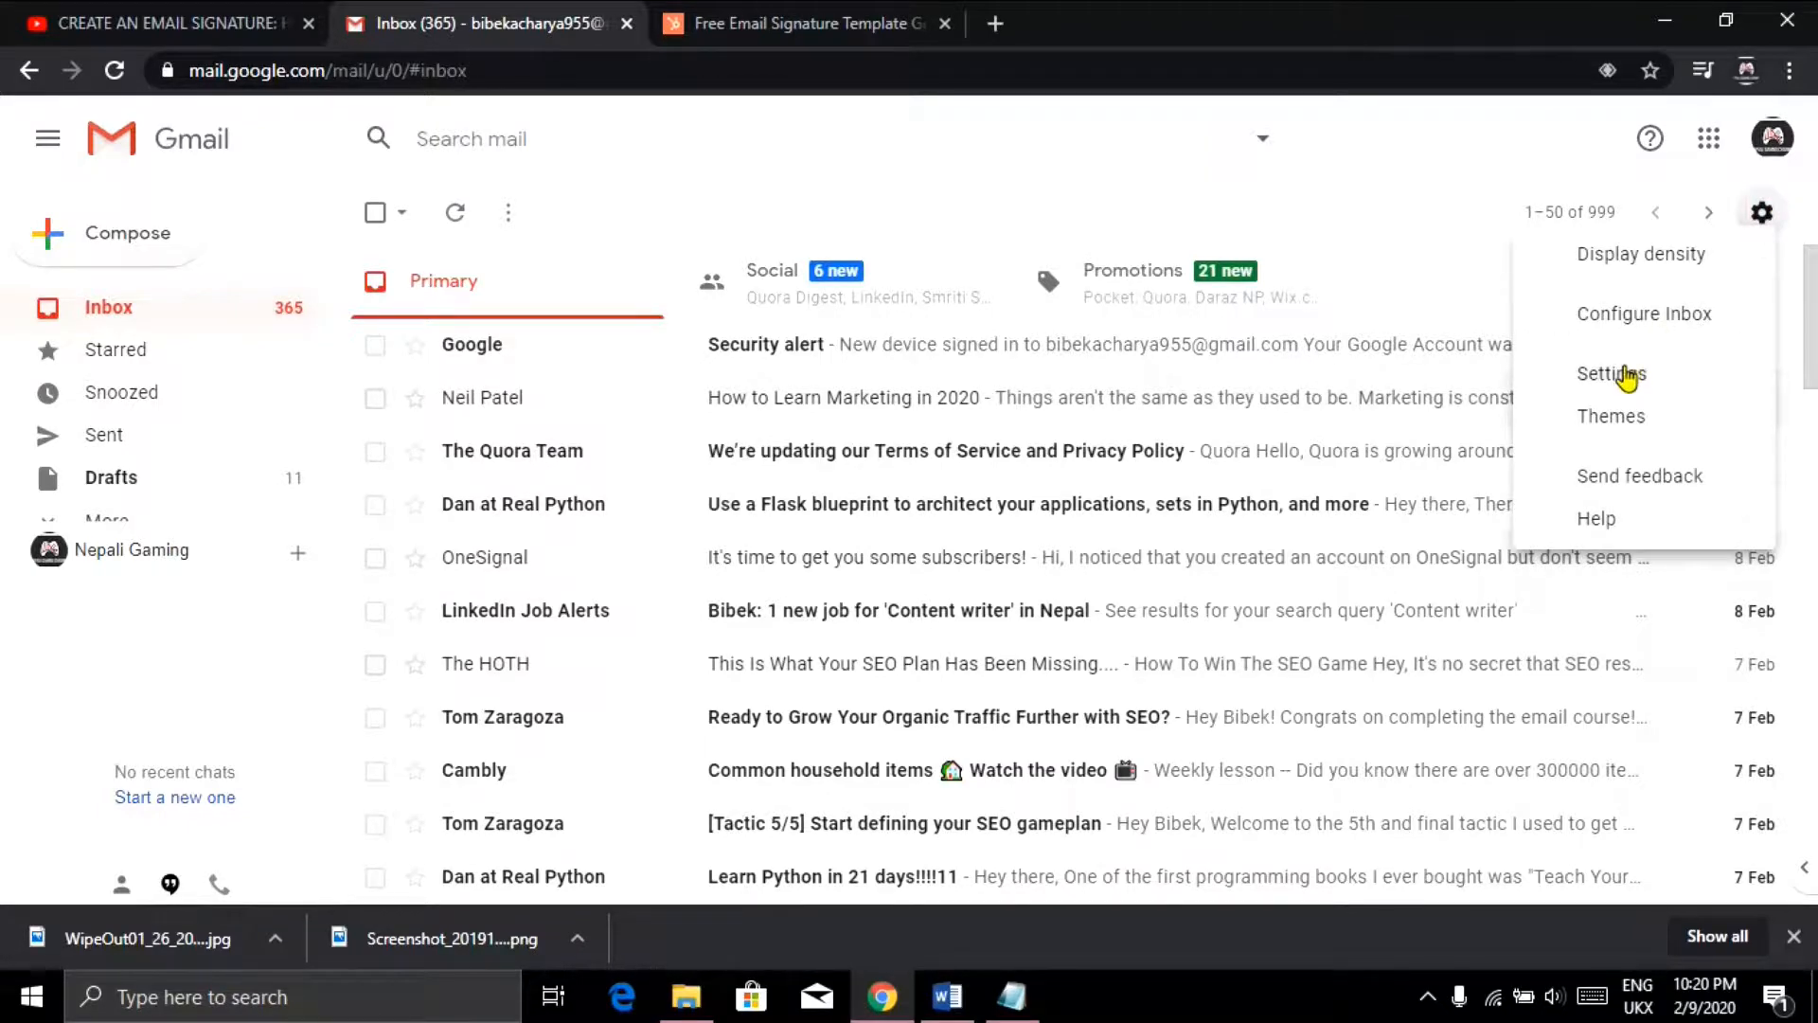
left_click(1612, 374)
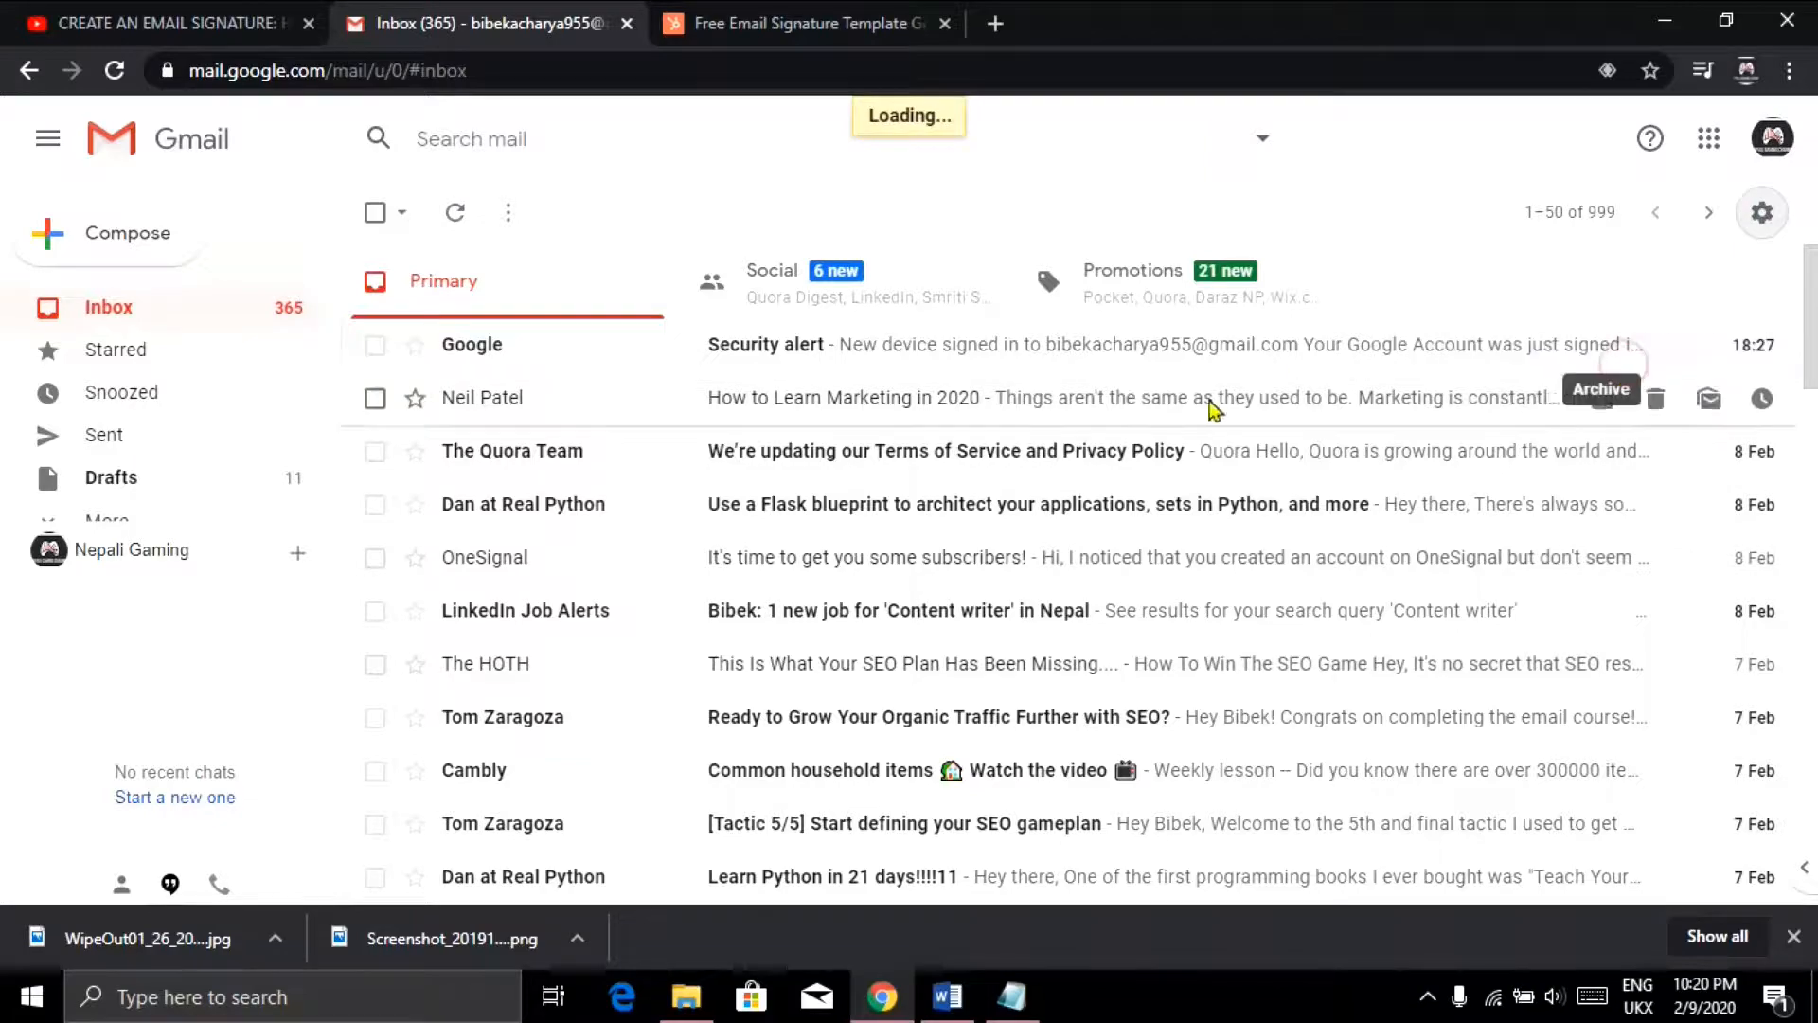
scroll(1024, 675, "down", 20)
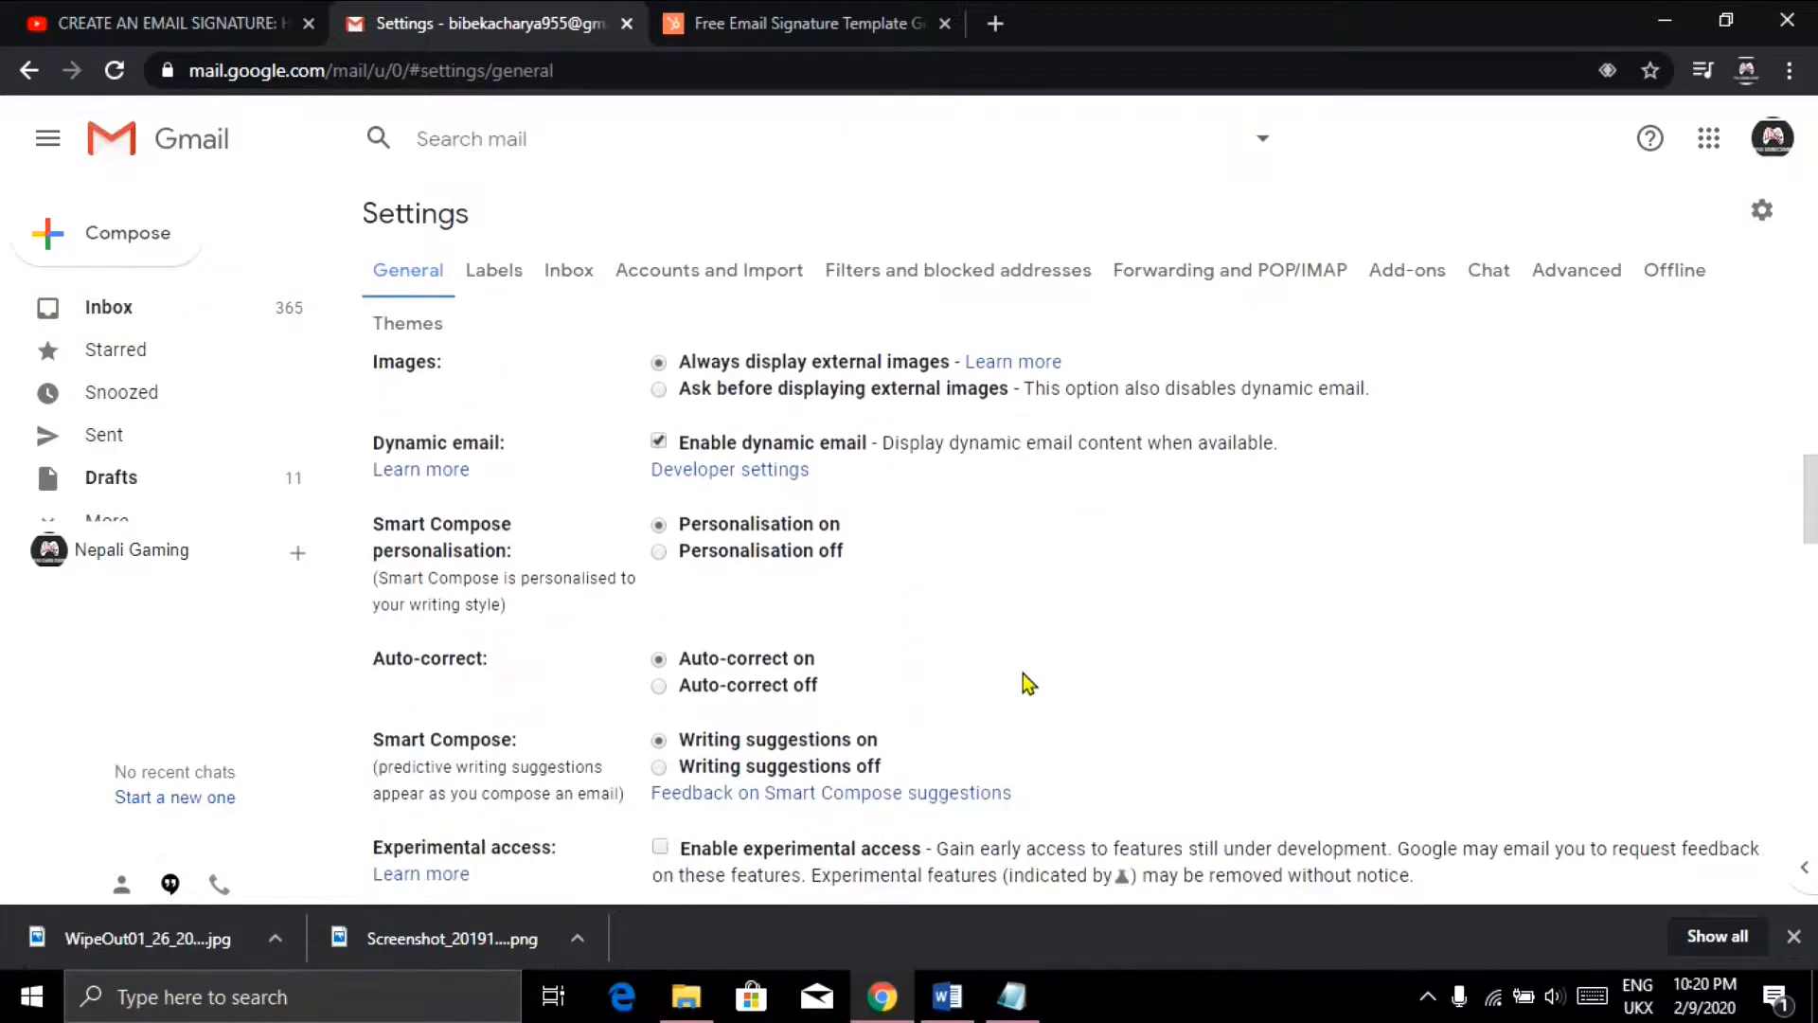
scroll(1023, 673, "down", 3)
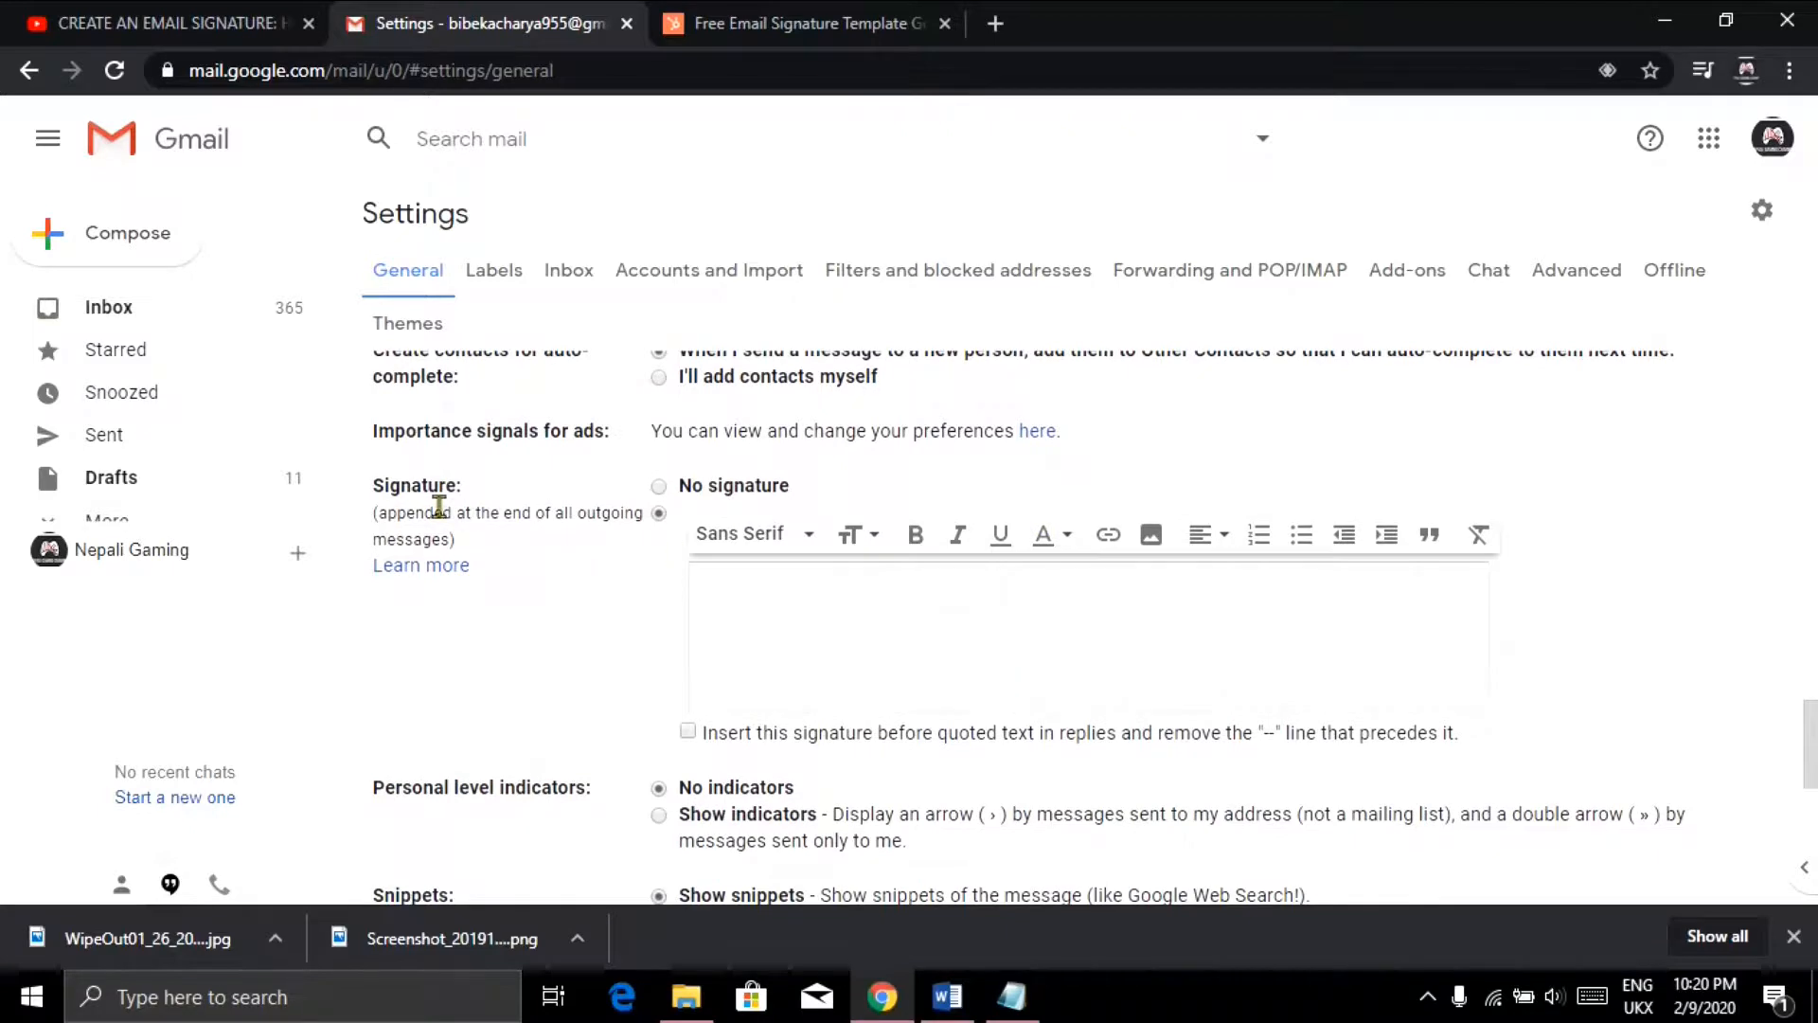
left_click(762, 594)
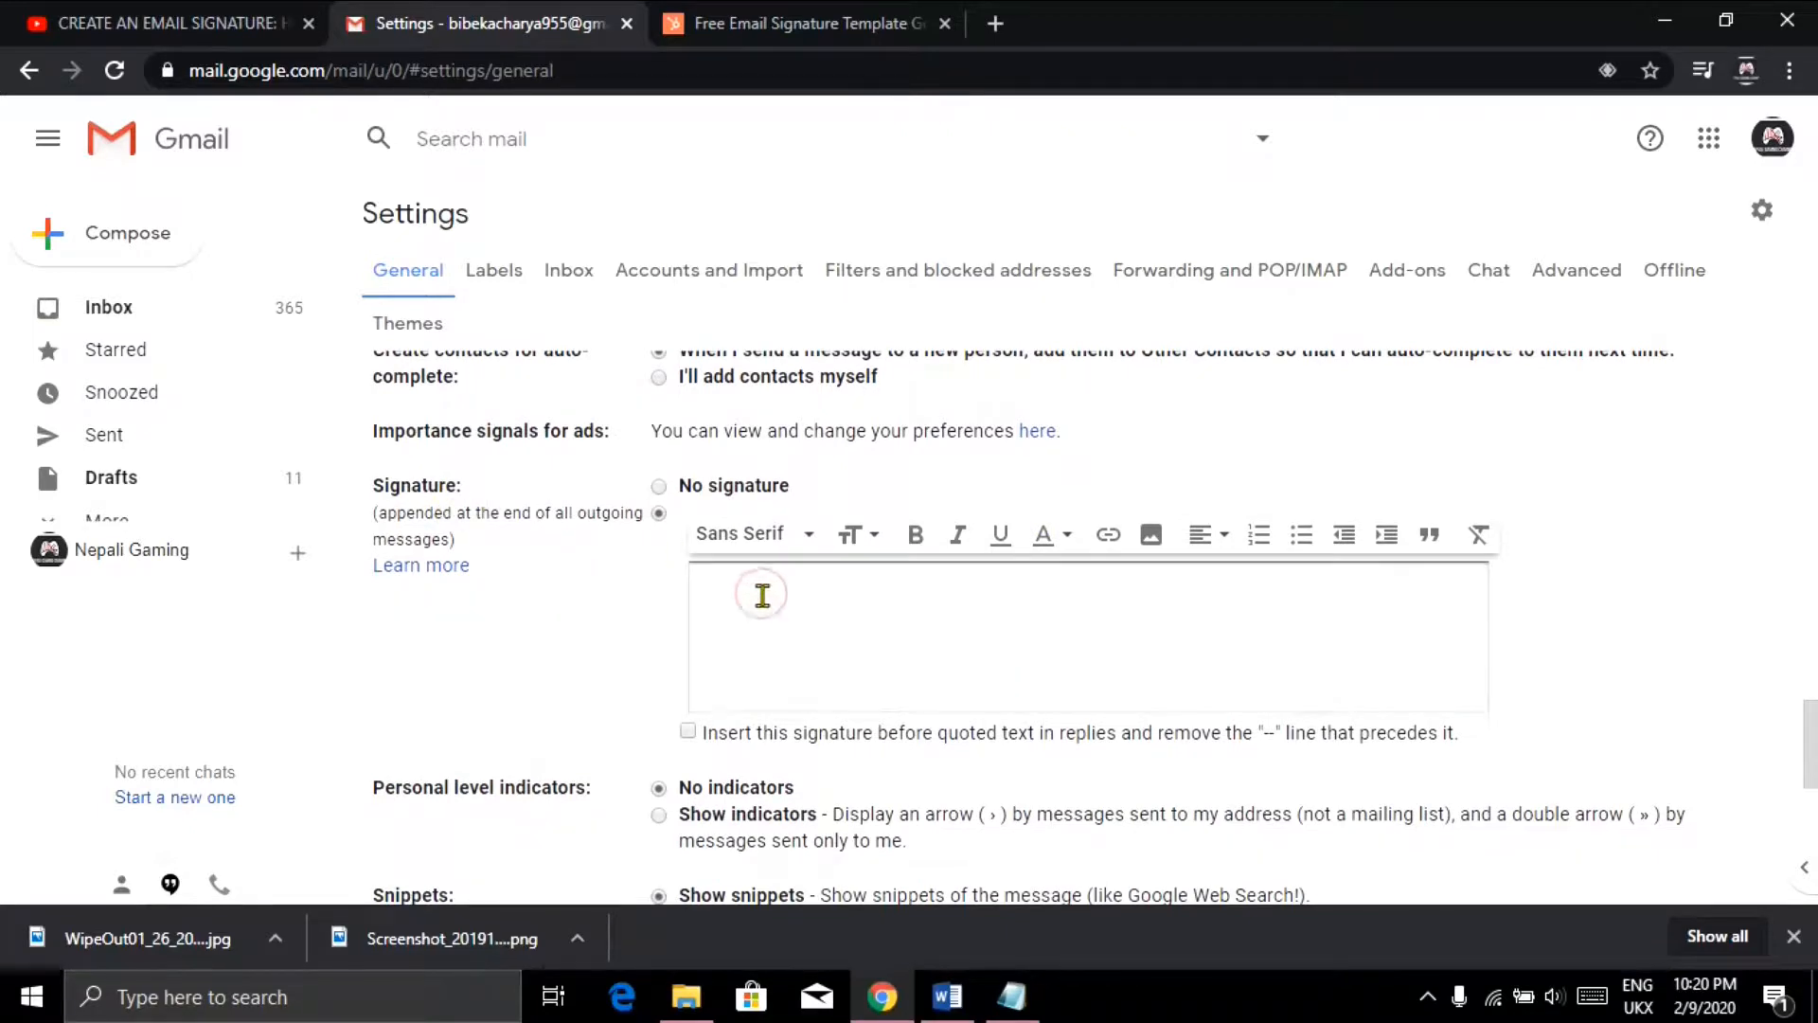
key("ctrl+v")
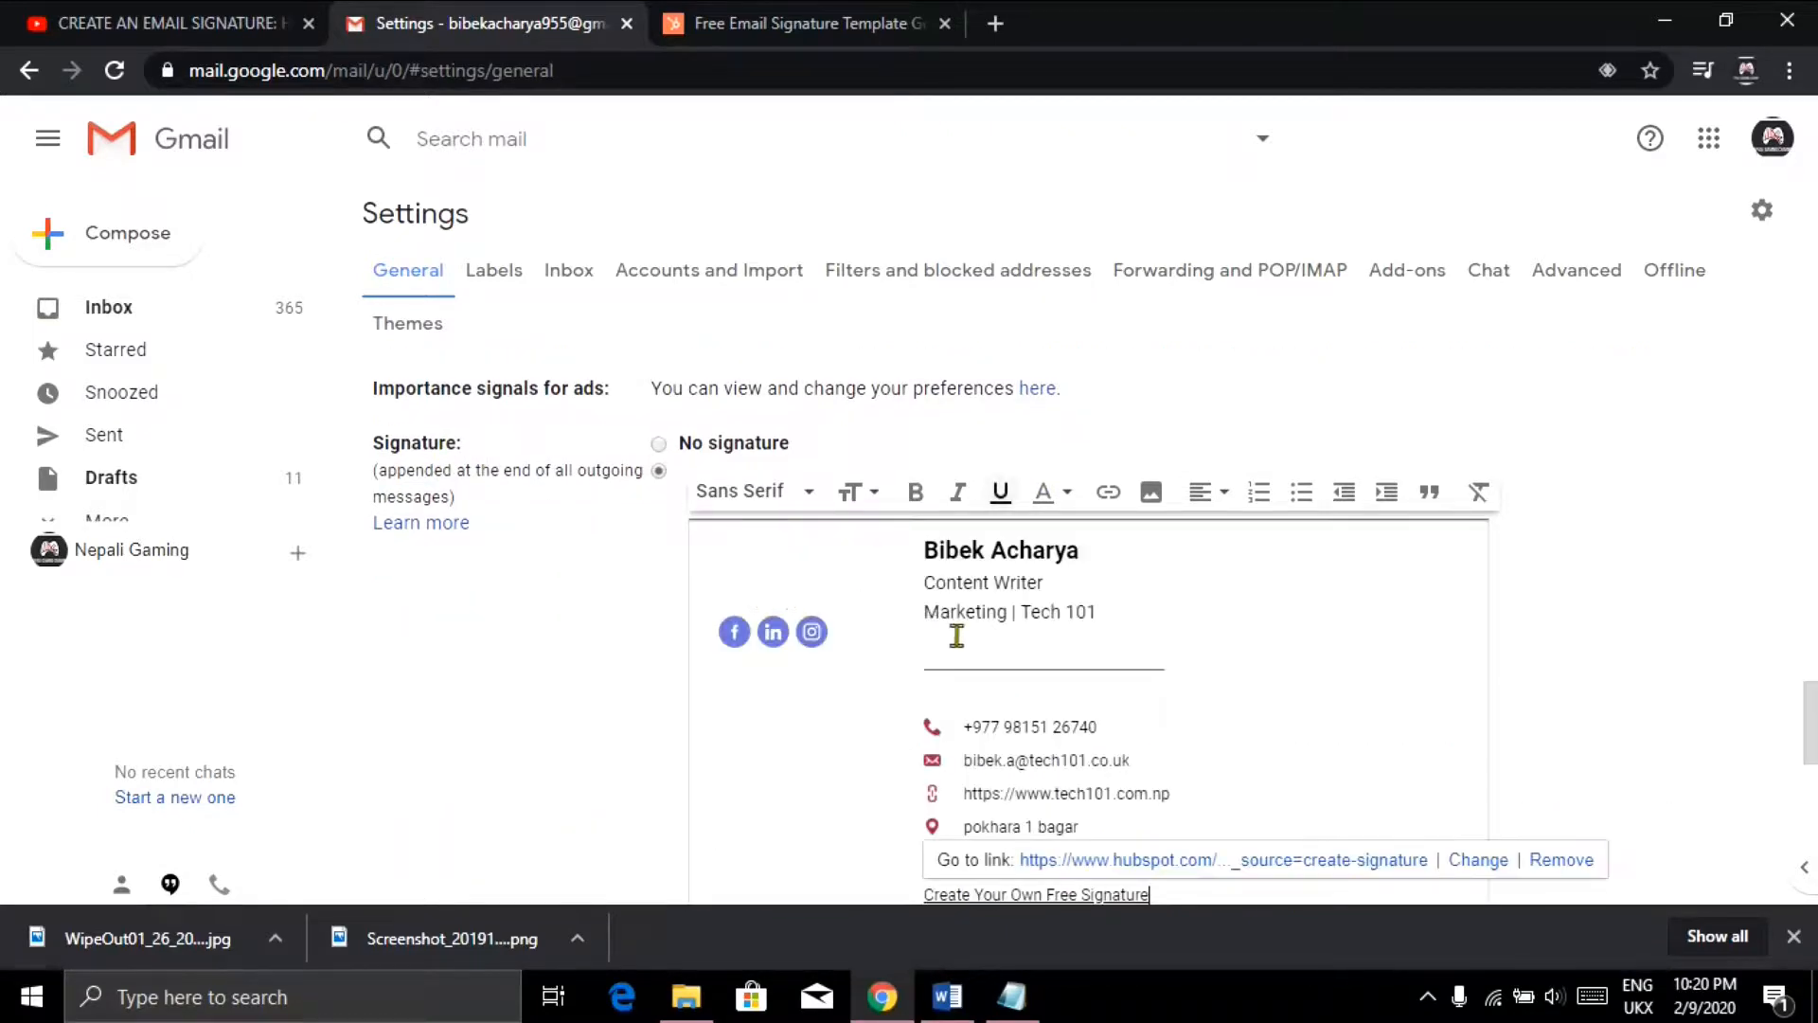
Review the pasted signature and save the changes to the Gmail general settings
scroll(1061, 748, "down", 3)
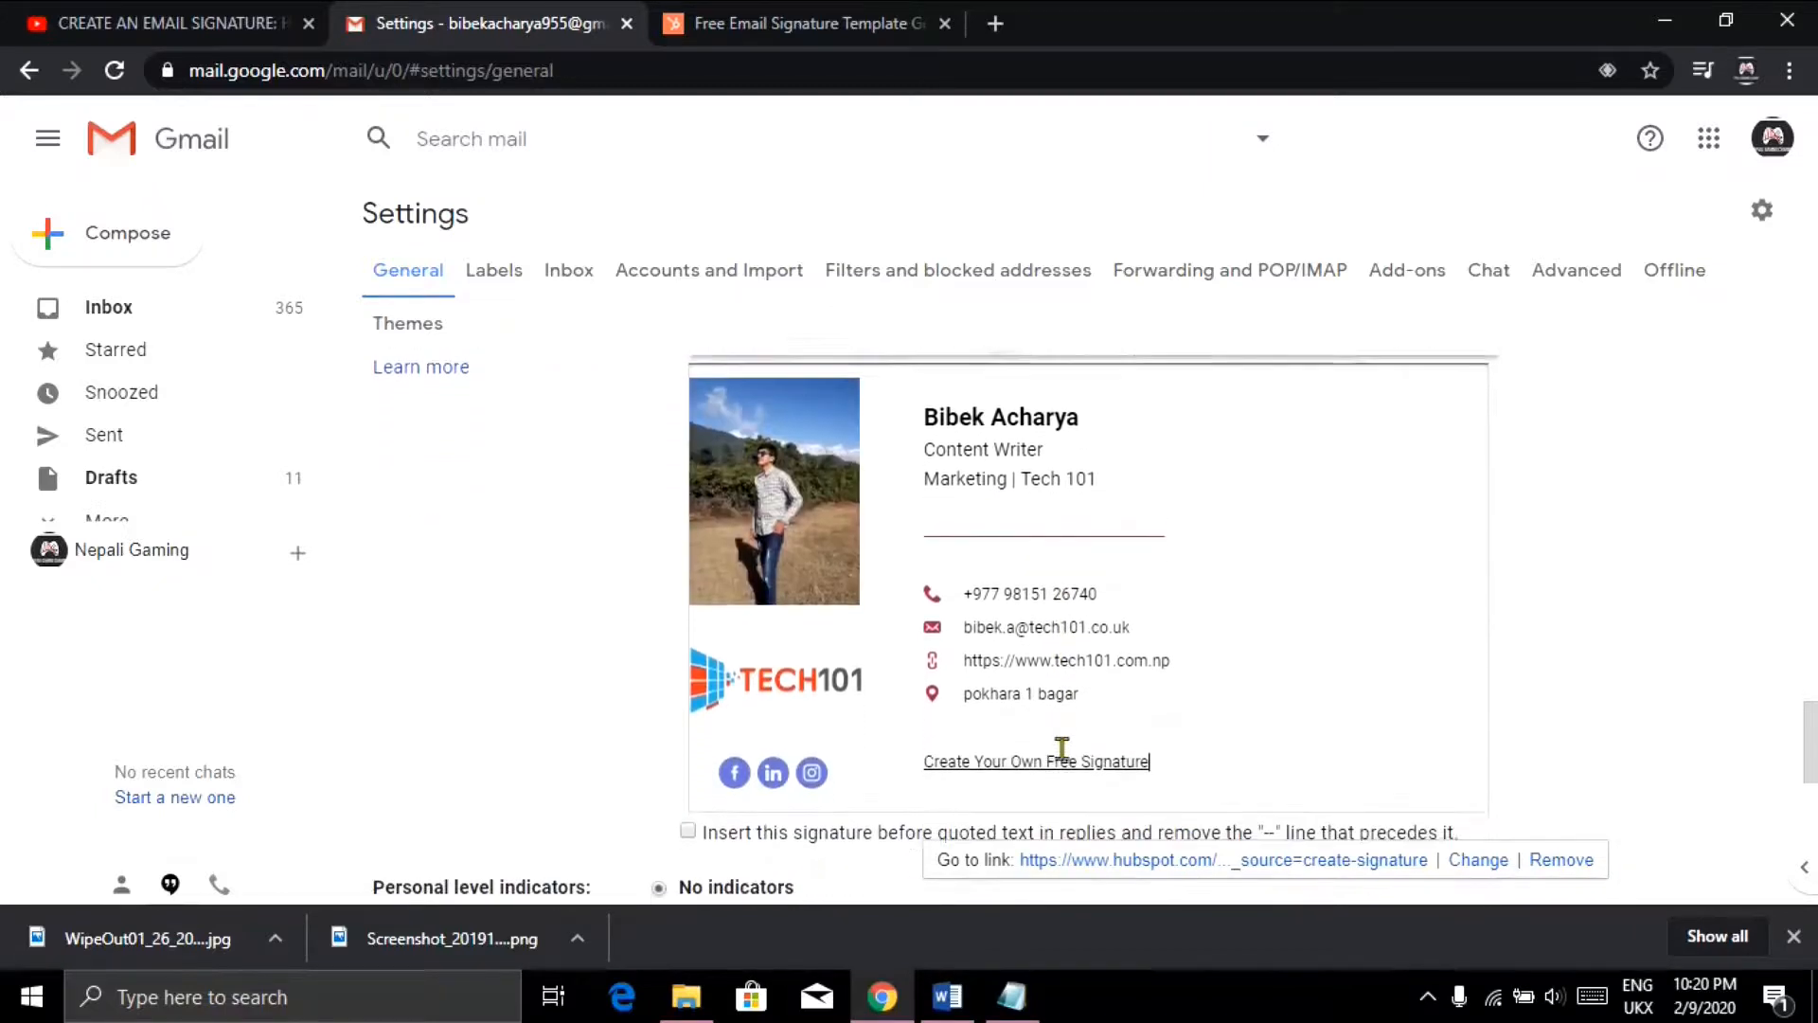
scroll(1062, 749, "down", 4)
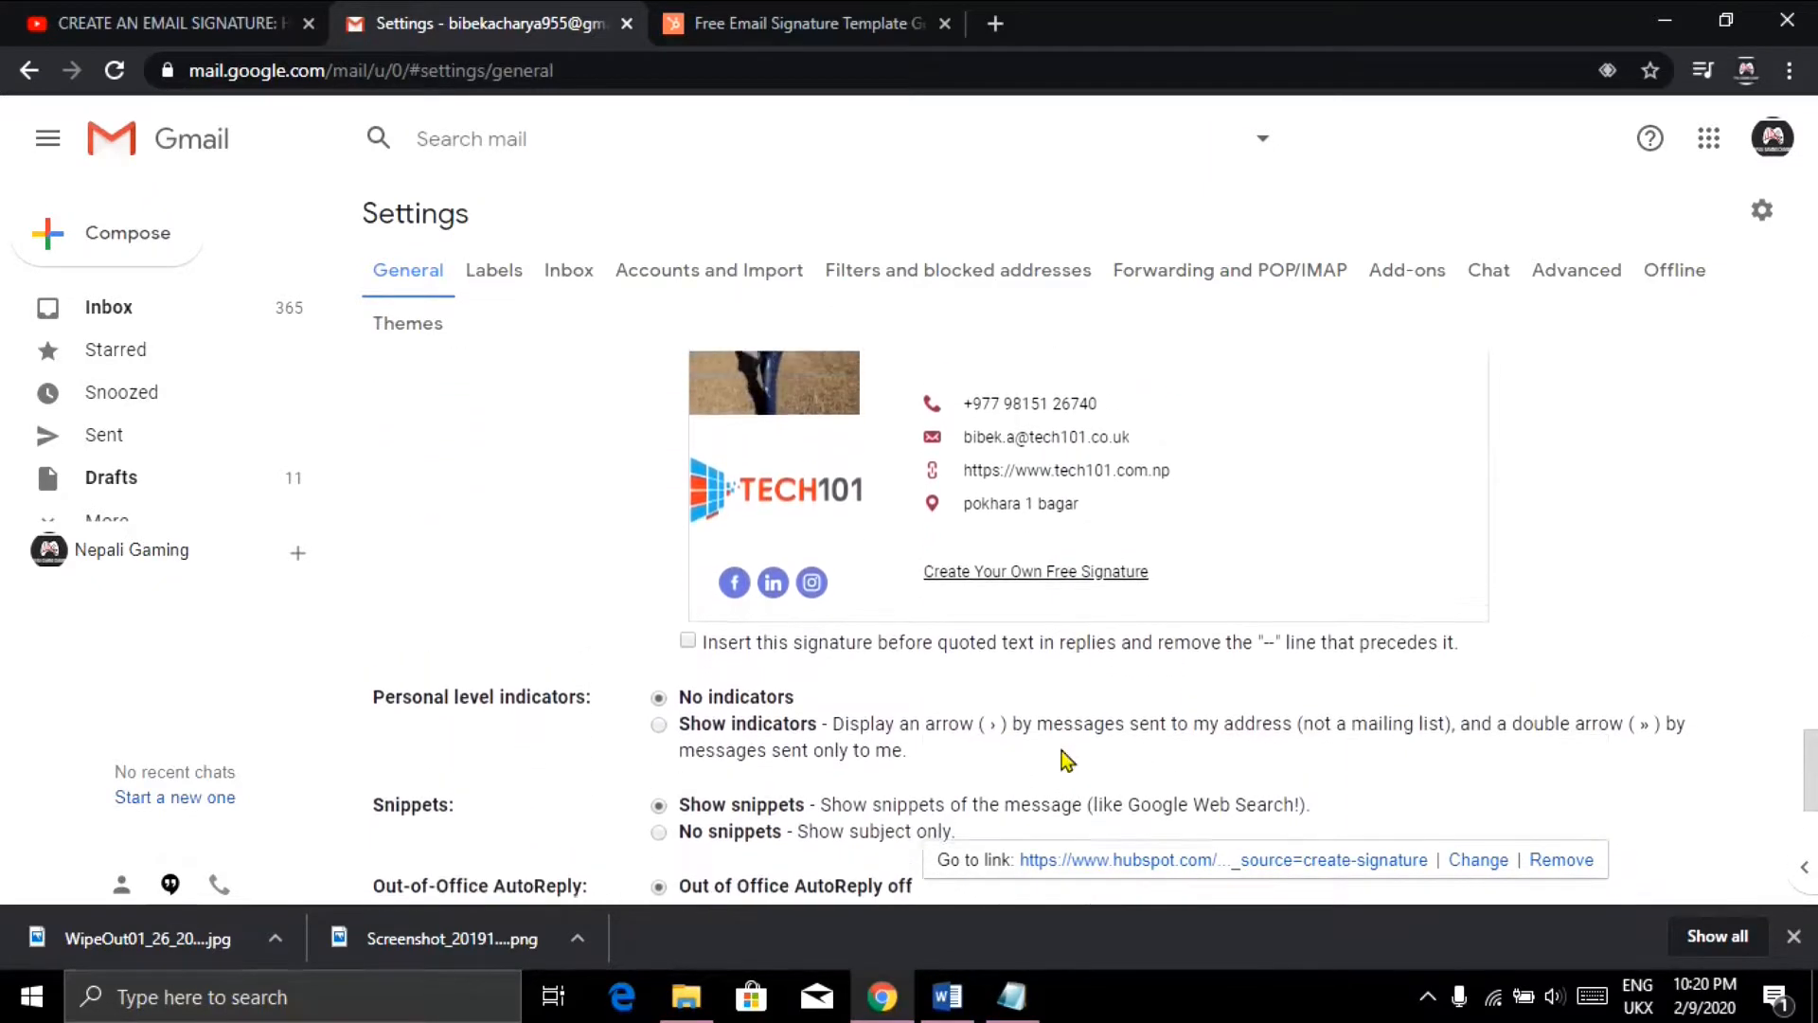
scroll(1067, 759, "up", 5)
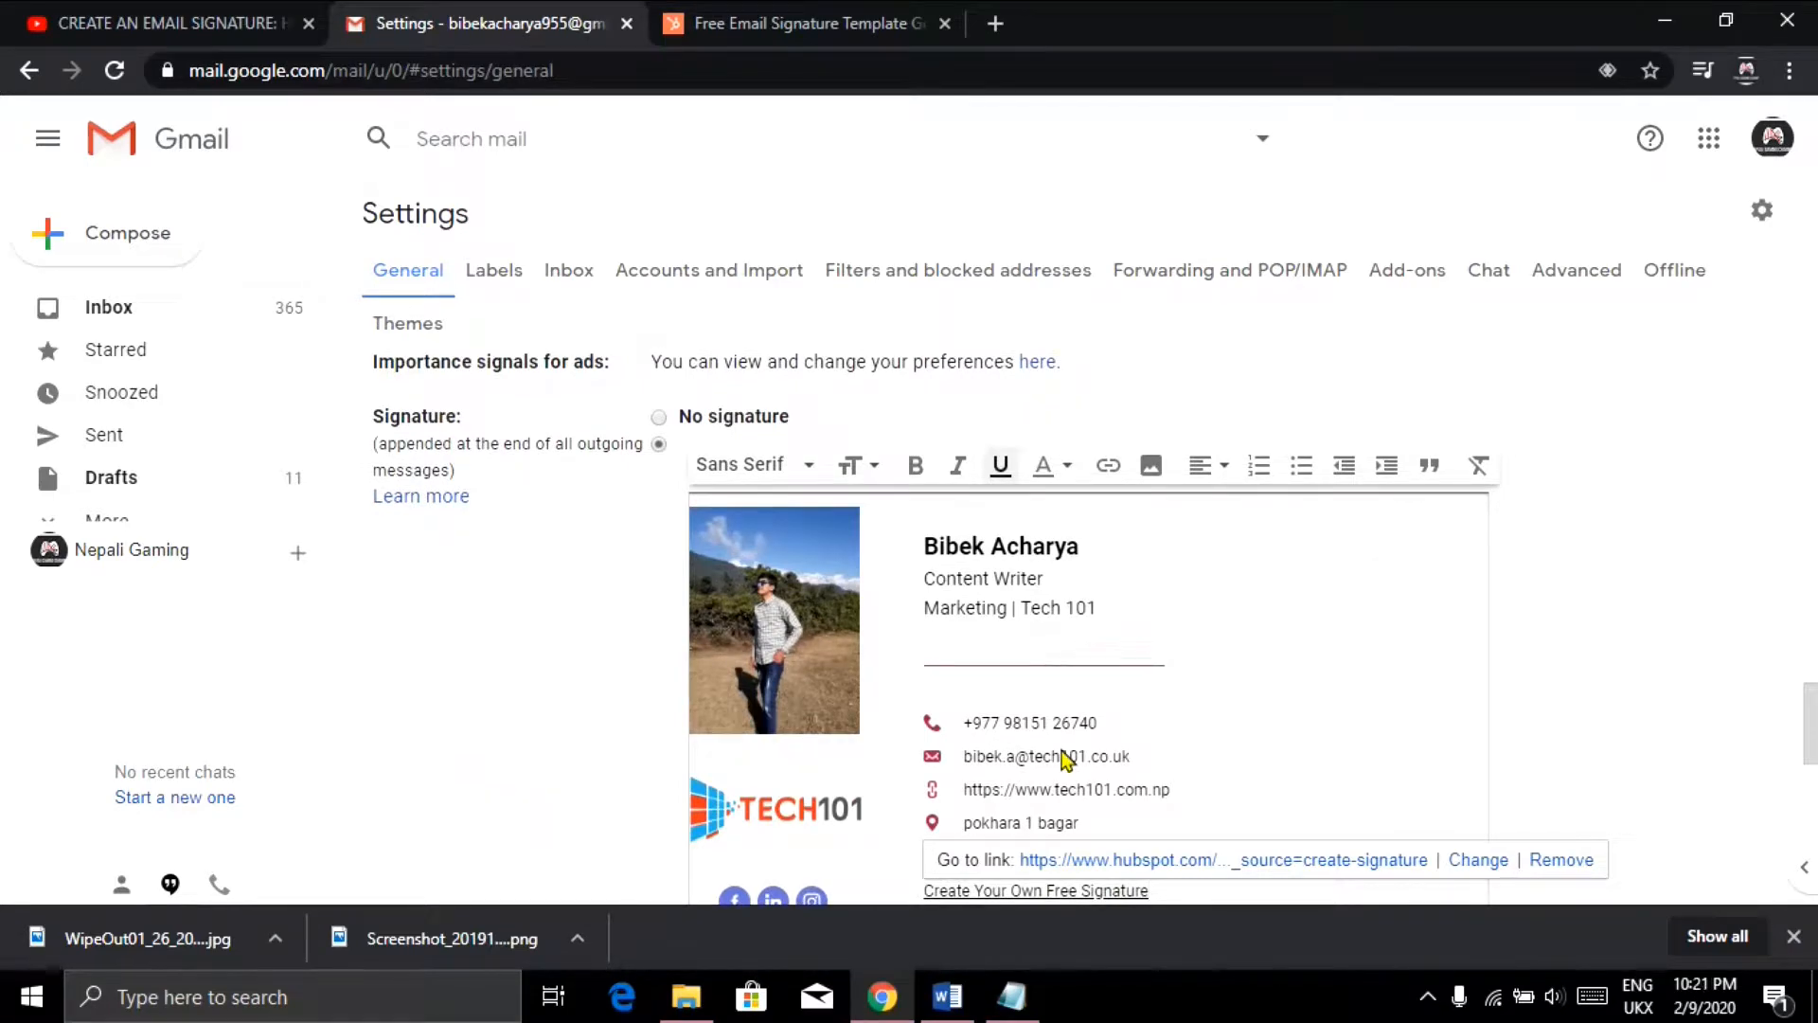
scroll(1065, 753, "down", 8)
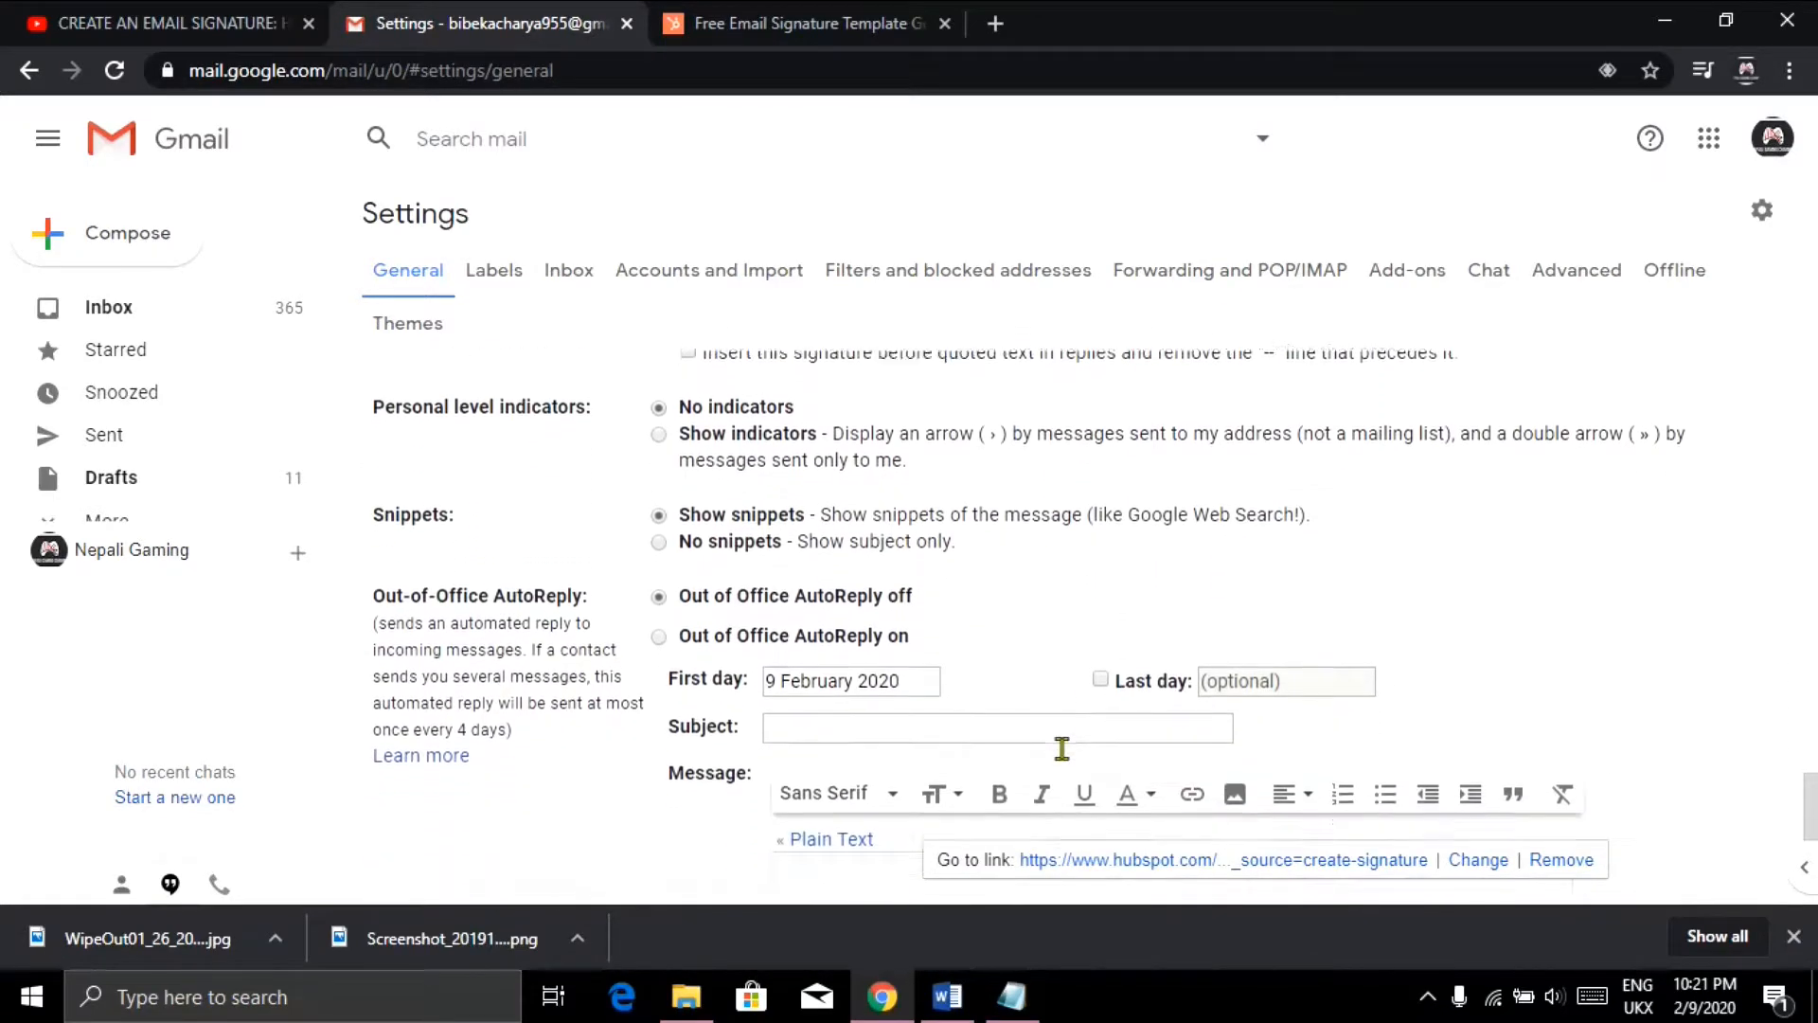
scroll(1062, 748, "down", 4)
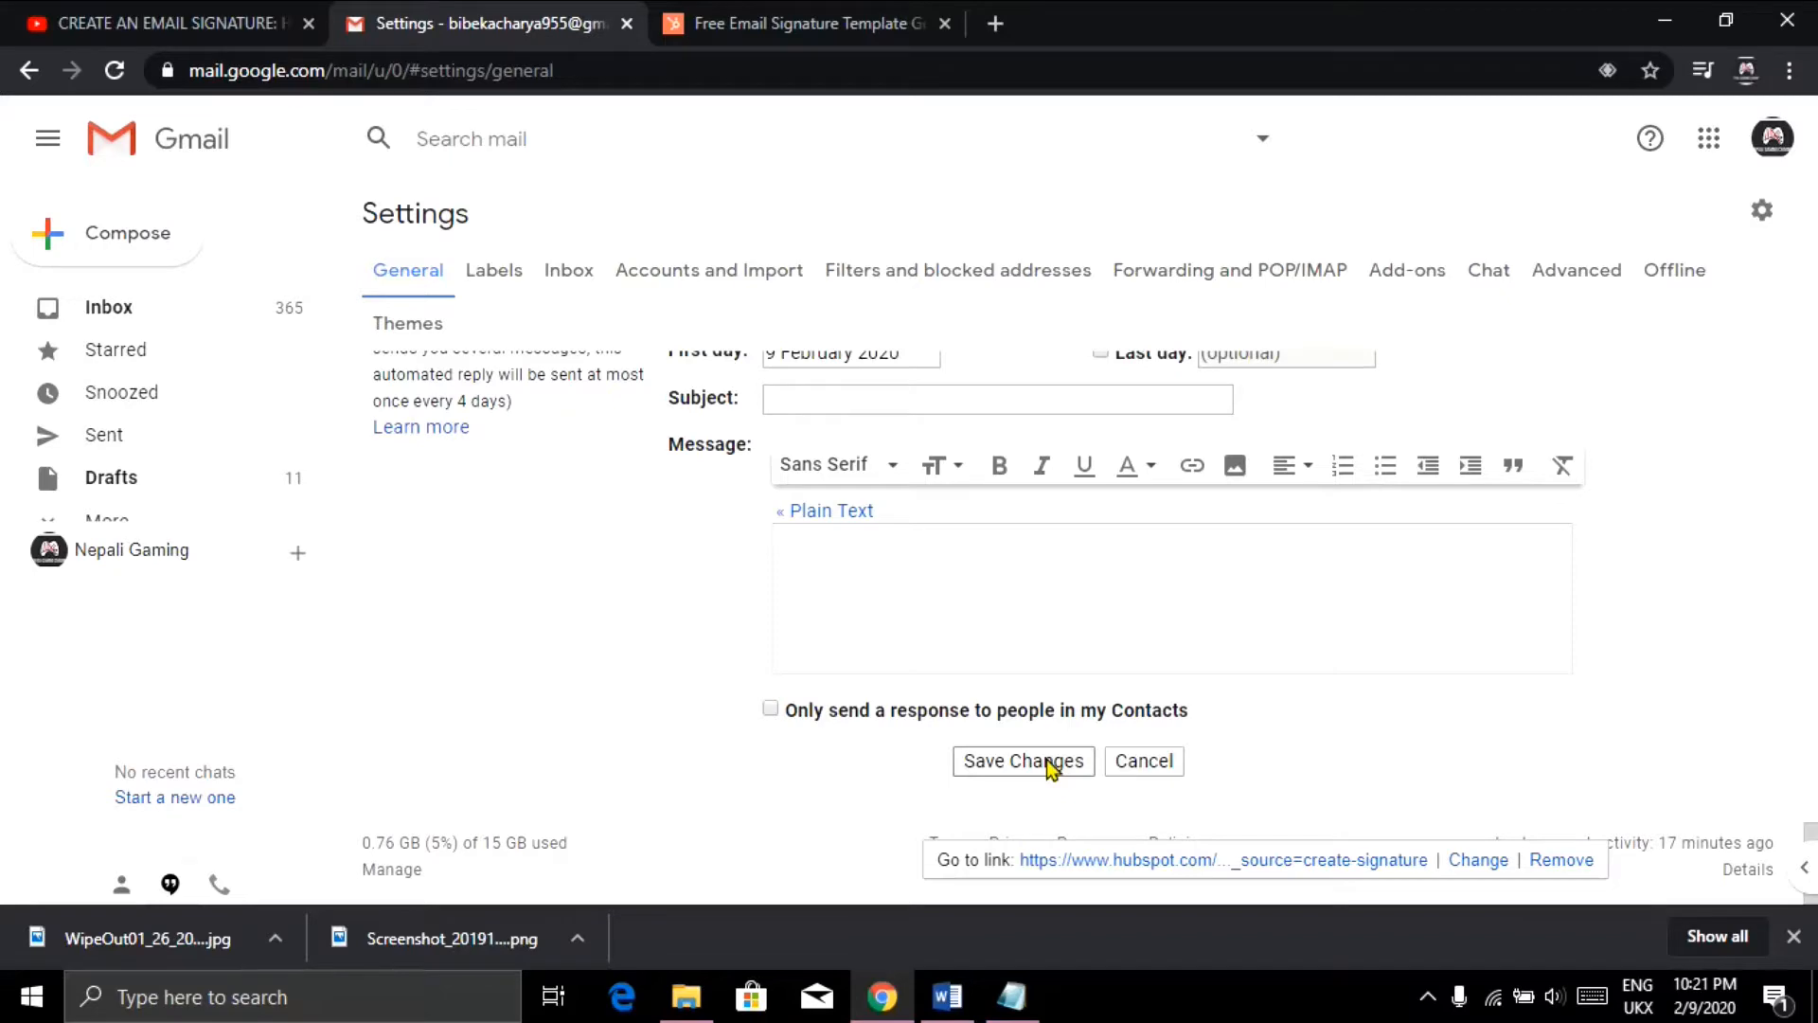
left_click(1048, 763)
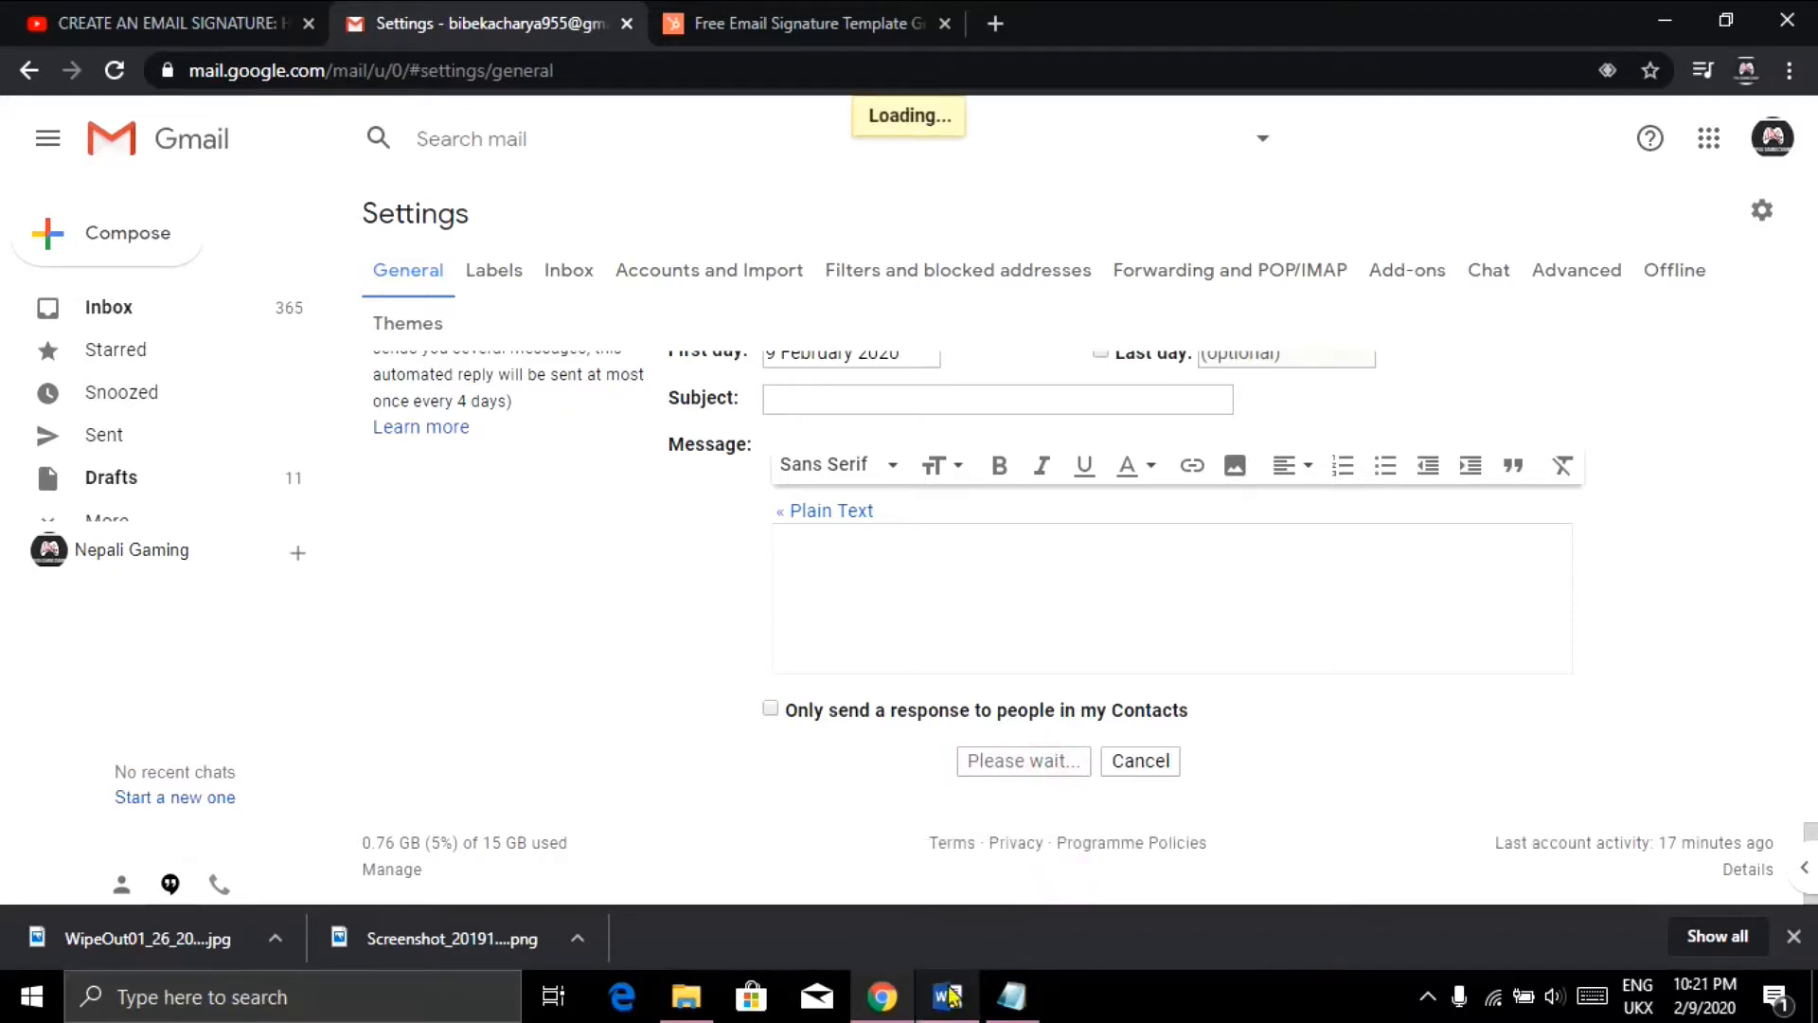
left_click(948, 994)
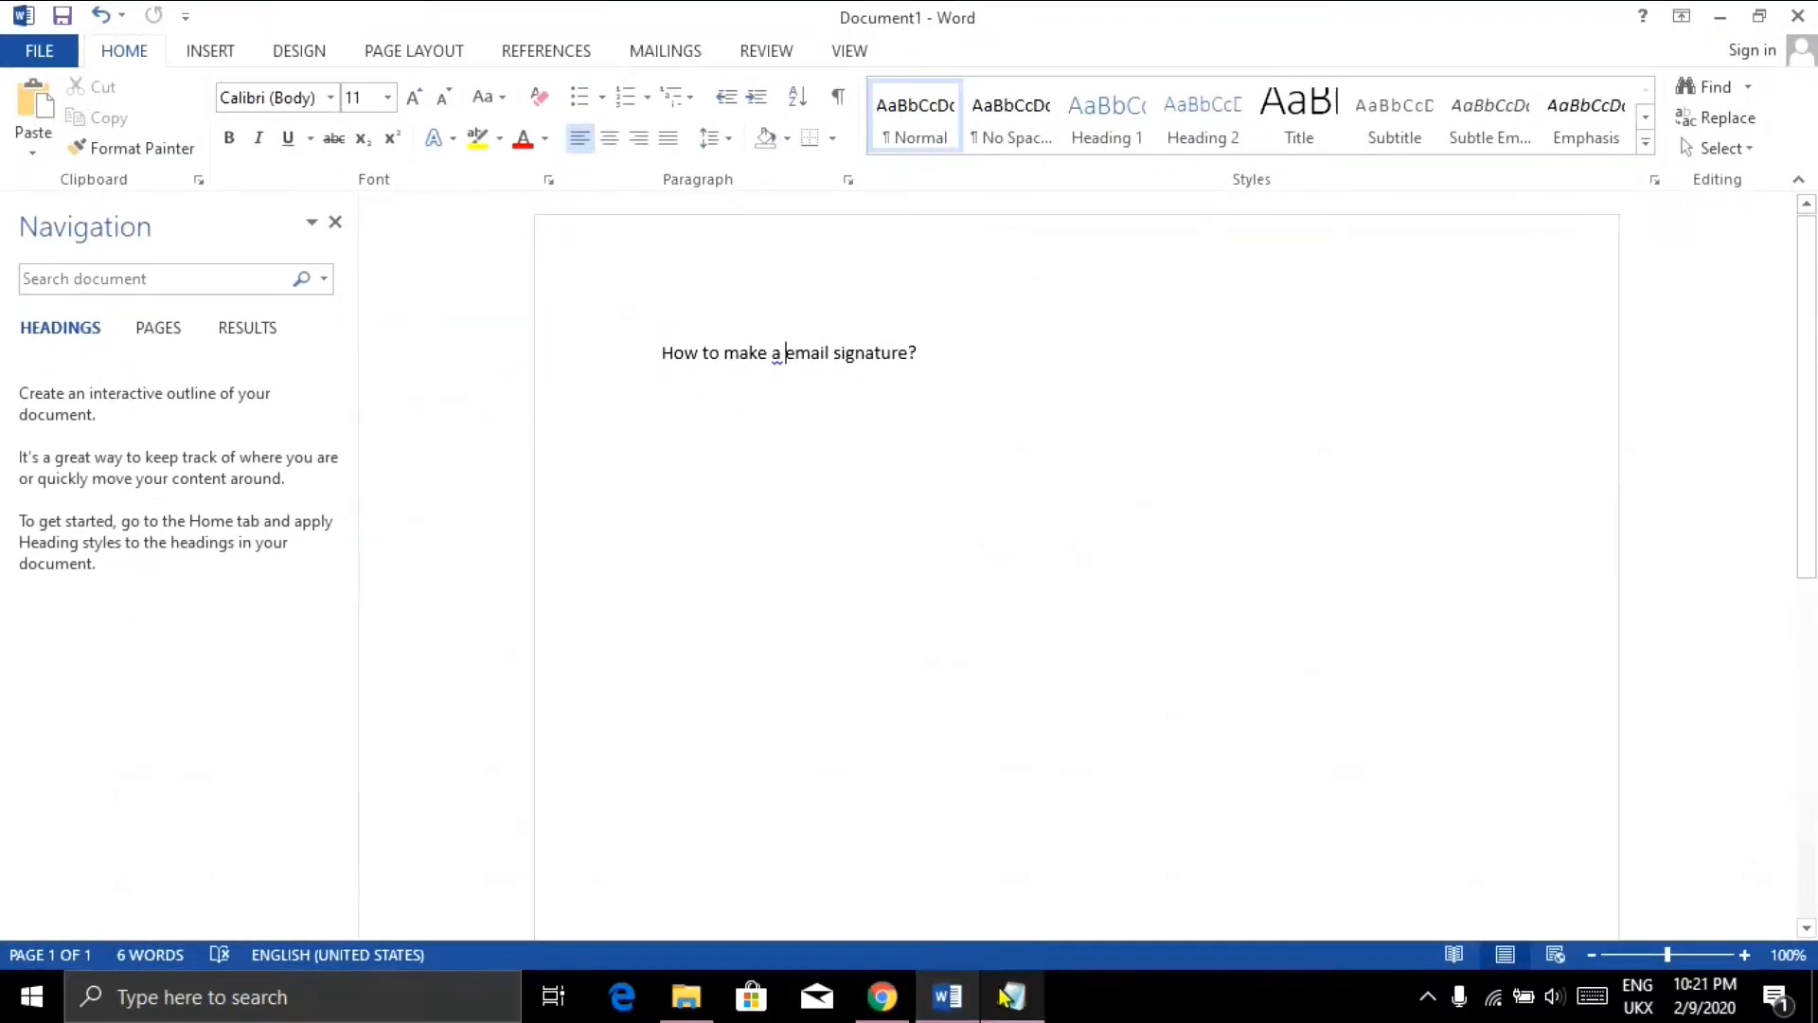
mouse_move(1004, 997)
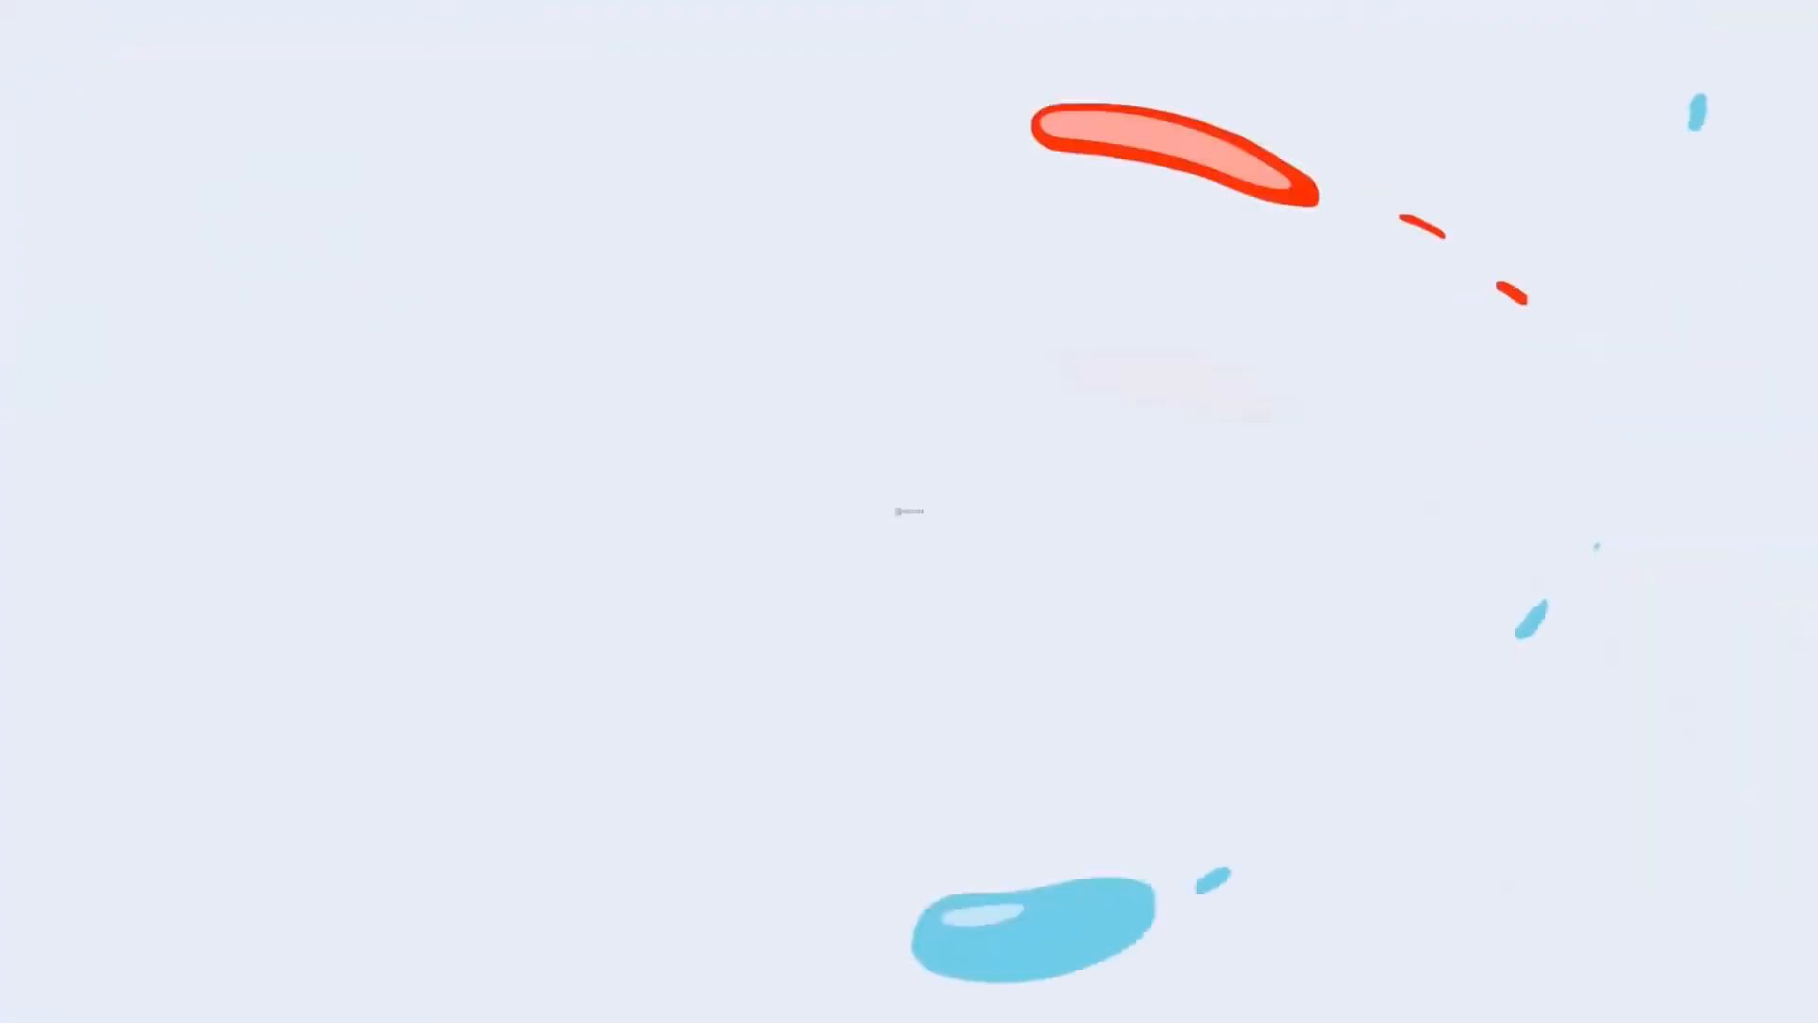